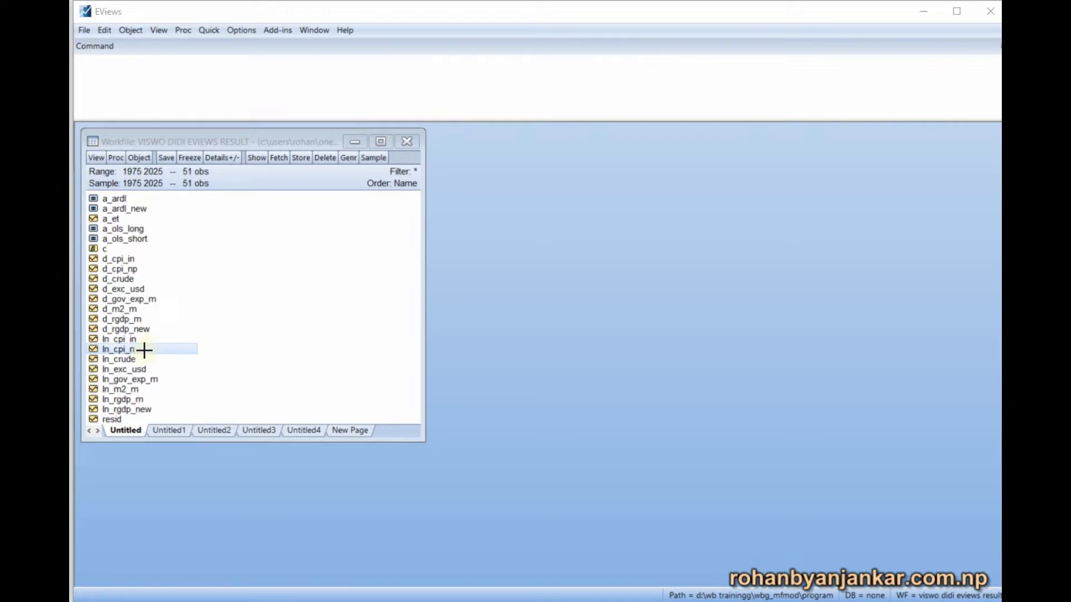
Step: Open the ln_cpi_n series and move its window clear of the workfile's series list
left_click(135, 348)
double_click(119, 348)
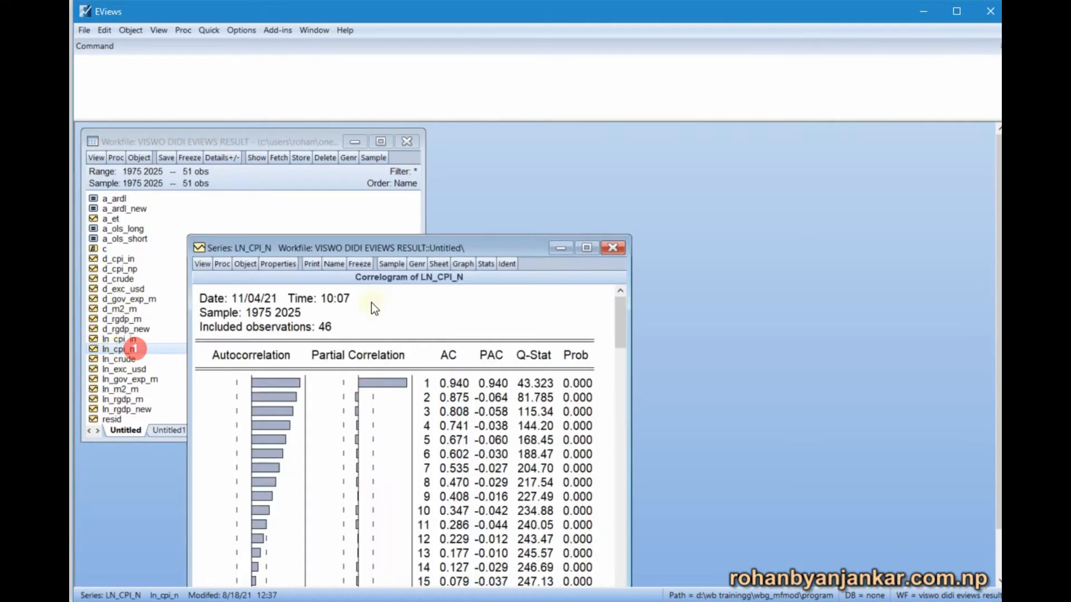
left_click_drag(324, 249, 441, 177)
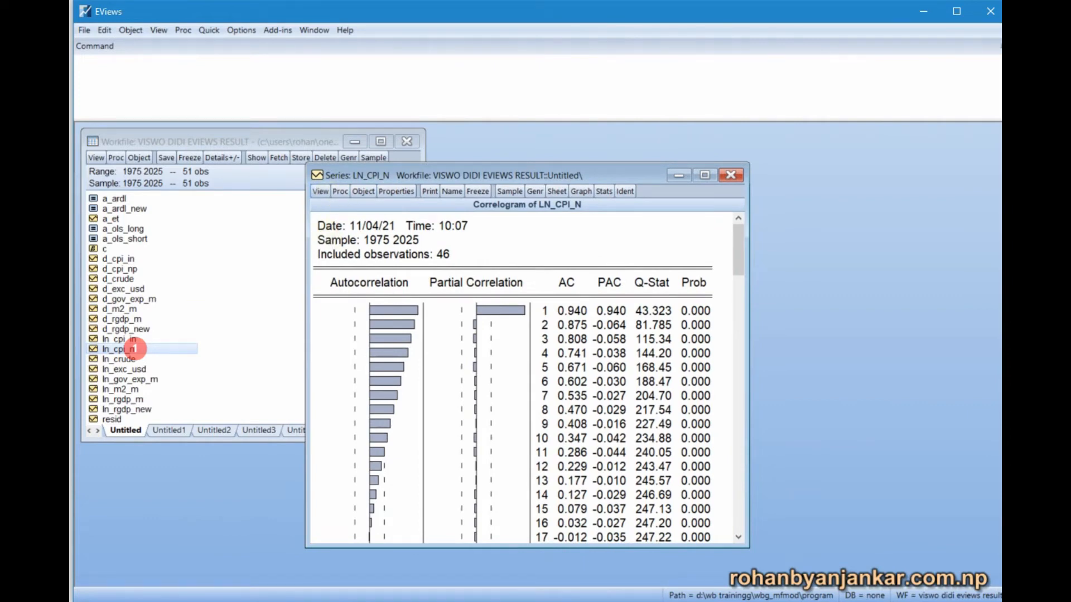
Step: Display the correlogram of ln_cpi_n at level with 24 lags and look over its autocorrelation and partial correlation bars
left_click(321, 198)
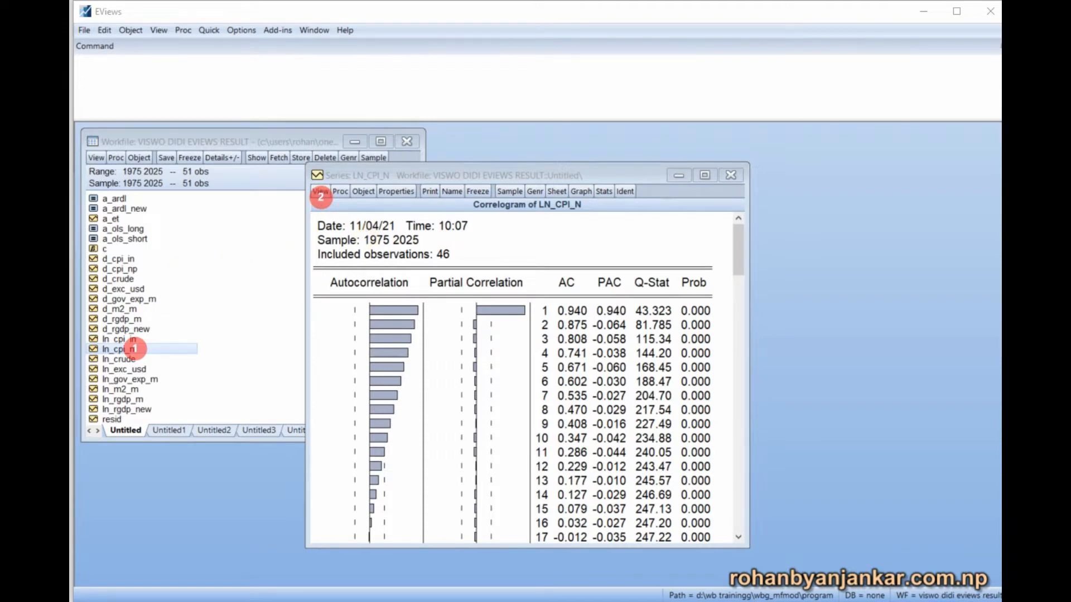
left_click(318, 191)
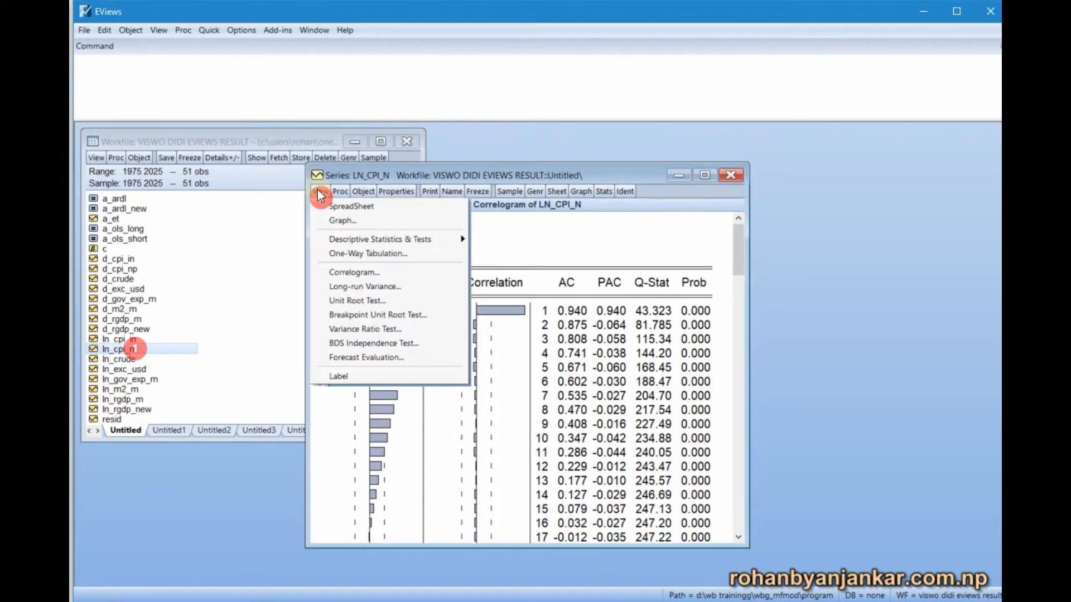
left_click(380, 272)
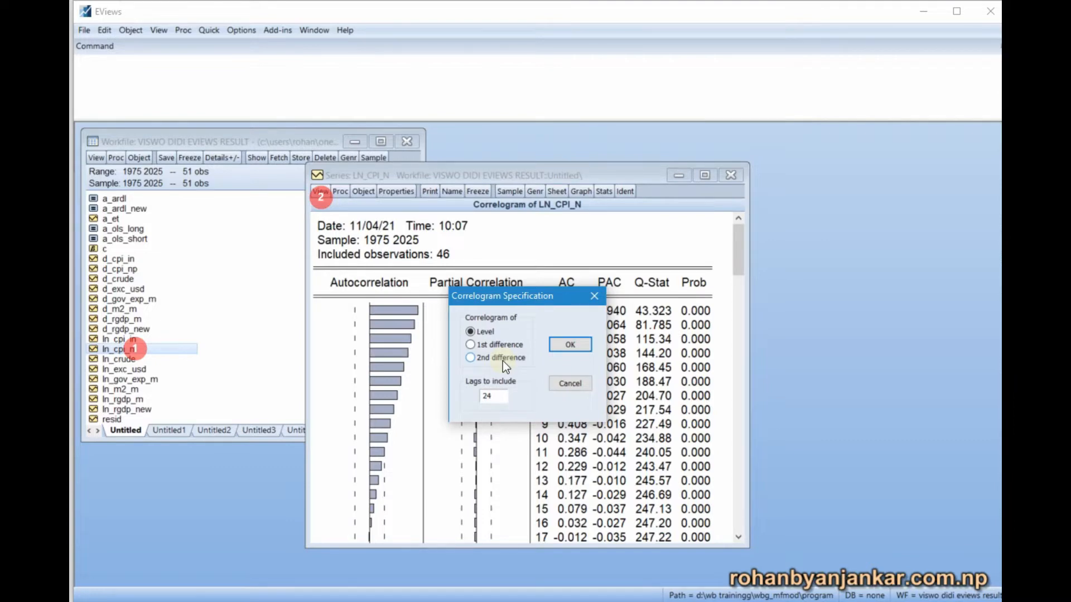
left_click(571, 344)
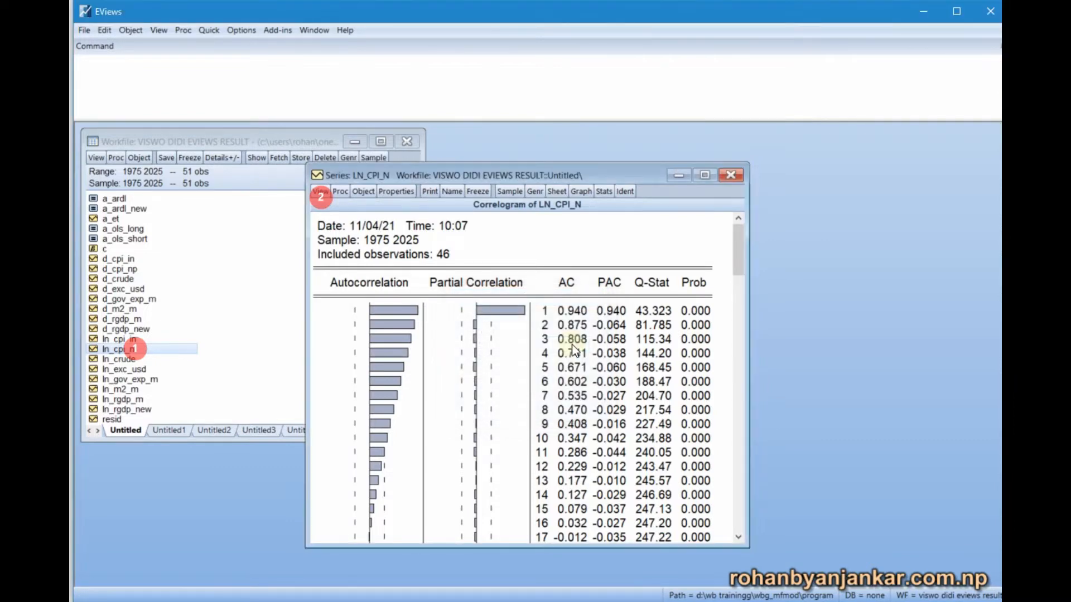
scroll(390, 329, "down", 1)
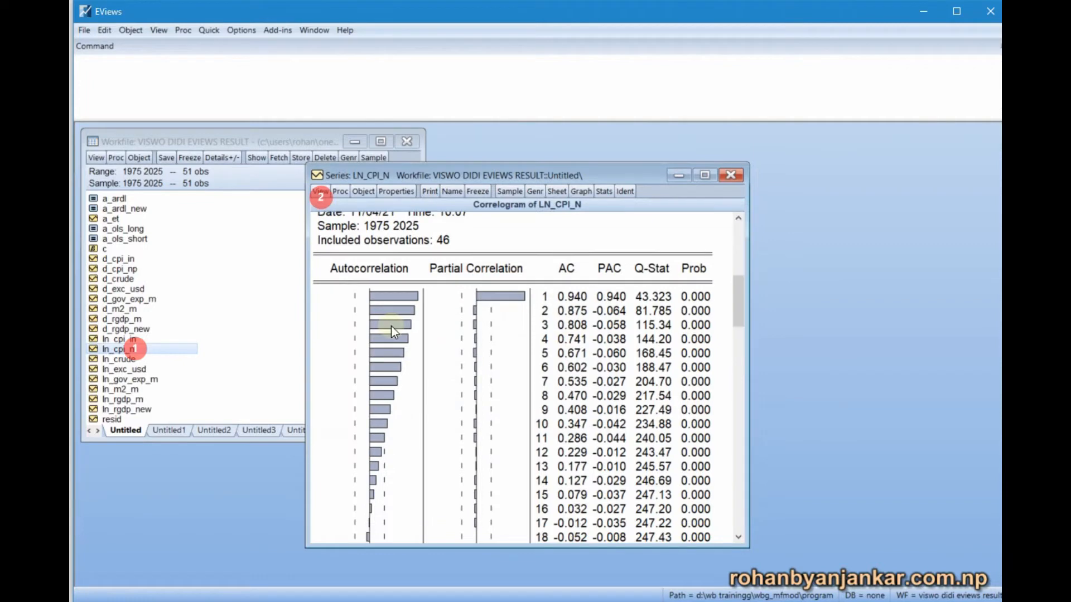
scroll(390, 326, "up", 1)
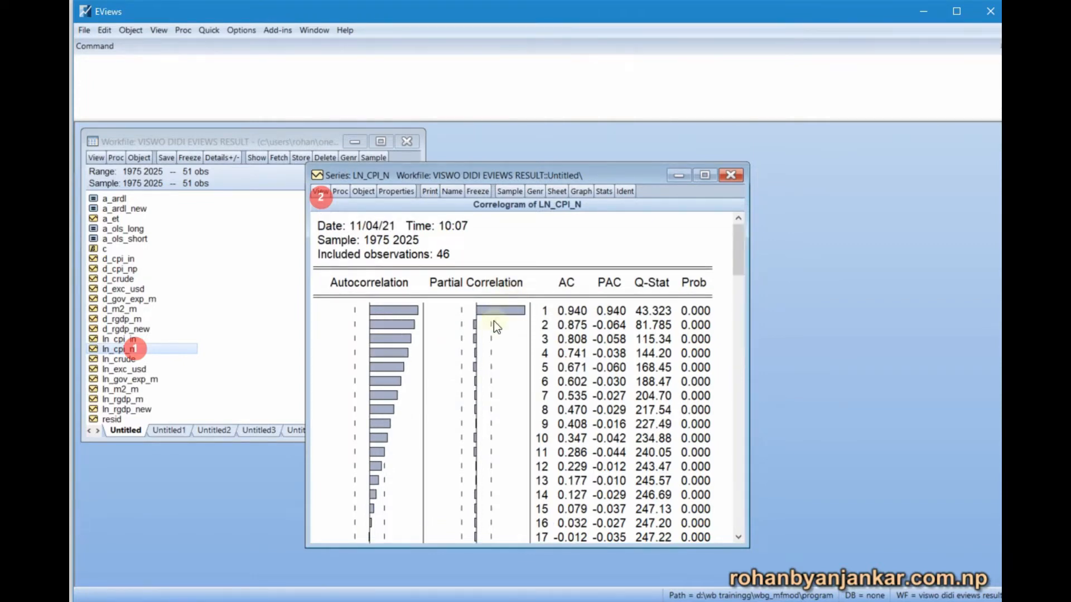
Step: Box the Autocorrelation heading with the annotation pen, draw a downward arrow beside its bars and write "decaying" with an underline
left_click(327, 282)
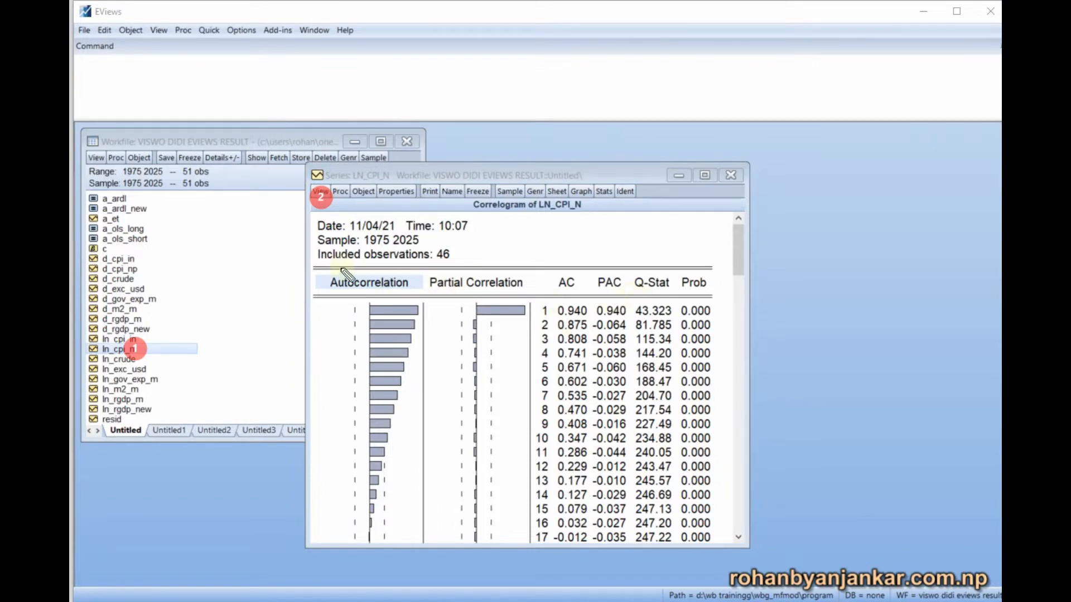
mouse_move(333, 286)
left_mouse_down()
mouse_move(411, 268)
mouse_move(311, 318)
left_mouse_up()
mouse_move(442, 312)
left_mouse_down()
mouse_move(417, 477)
mouse_move(465, 405)
mouse_move(505, 385)
mouse_move(524, 390)
mouse_move(539, 373)
mouse_move(569, 385)
mouse_move(597, 360)
mouse_move(594, 385)
left_mouse_up()
left_click_drag(509, 417, 580, 401)
Step: Write "falling gradually" with underlines and a bracket beside the correlogram, and add an arrow to the underlined word "decay"
left_click_drag(786, 264, 826, 260)
mouse_move(815, 252)
left_mouse_down()
mouse_move(820, 270)
mouse_move(846, 281)
mouse_move(872, 263)
mouse_move(909, 282)
mouse_move(884, 306)
mouse_move(909, 302)
left_mouse_up()
mouse_move(846, 337)
left_mouse_down()
mouse_move(837, 352)
mouse_move(896, 337)
mouse_move(917, 315)
mouse_move(952, 334)
mouse_move(944, 379)
left_mouse_up()
left_click_drag(825, 387, 943, 380)
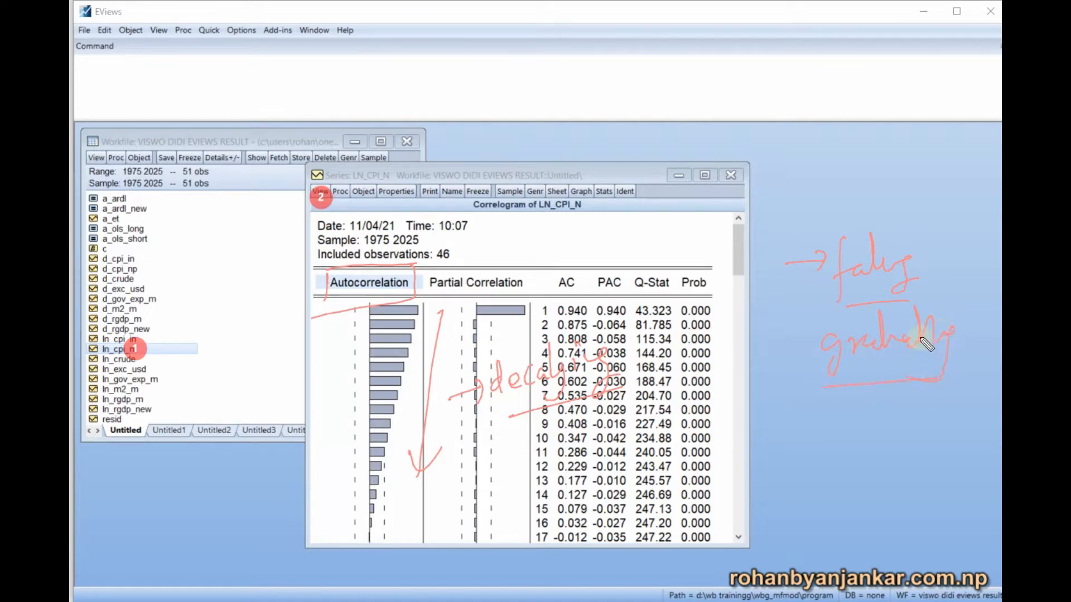
left_click_drag(925, 250, 950, 381)
mouse_move(796, 402)
left_mouse_down()
mouse_move(829, 442)
mouse_move(863, 427)
mouse_move(920, 454)
mouse_move(847, 477)
mouse_move(937, 466)
left_mouse_up()
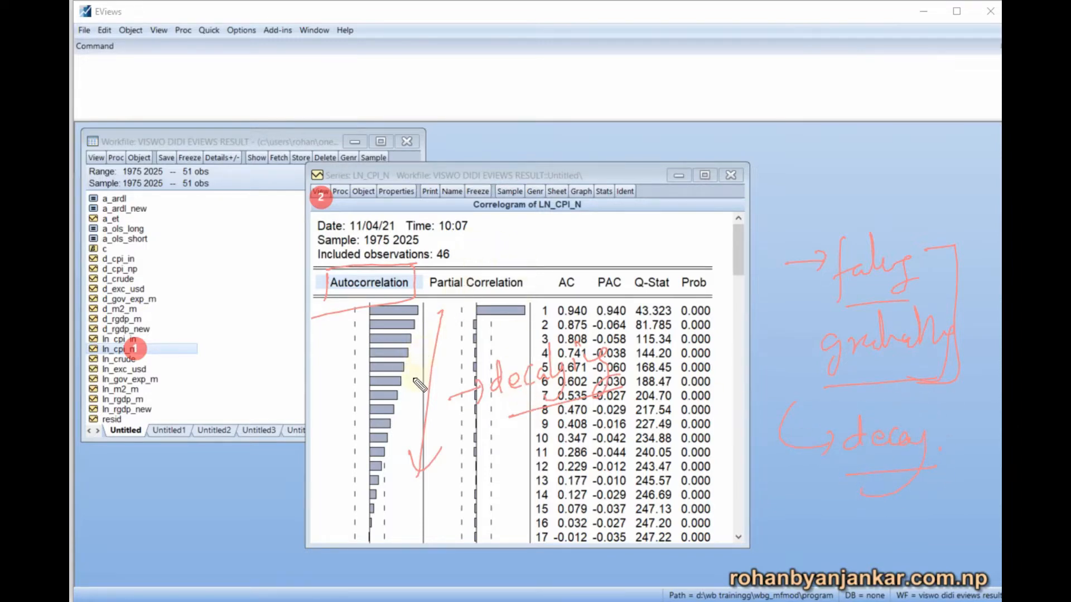
Step: Circle the first Partial Correlation bar, annotate it with "AR(1)" and an arrow to "first difference", and clear the on-screen ink
mouse_move(385, 457)
left_mouse_down()
mouse_move(384, 310)
mouse_move(425, 269)
mouse_move(521, 246)
mouse_move(438, 282)
mouse_move(513, 306)
mouse_move(490, 311)
mouse_move(495, 325)
left_mouse_up()
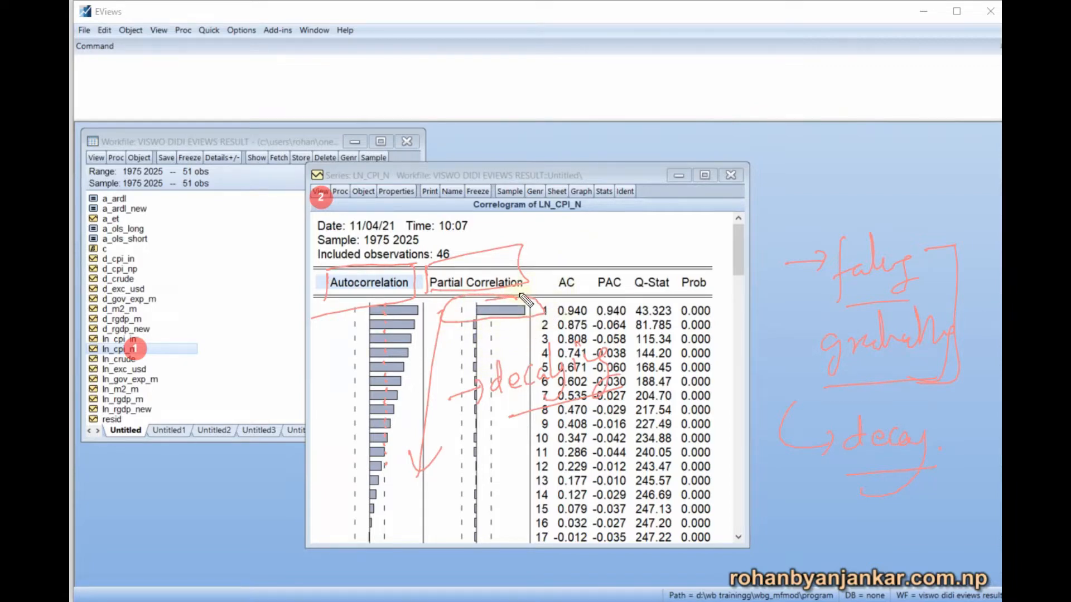
left_click_drag(519, 296, 614, 224)
mouse_move(596, 228)
left_mouse_down()
mouse_move(630, 243)
mouse_move(647, 217)
mouse_move(669, 234)
mouse_move(716, 220)
left_mouse_up()
left_click_drag(646, 256, 716, 239)
left_click_drag(747, 205, 791, 181)
mouse_move(783, 178)
left_mouse_down()
mouse_move(781, 192)
mouse_move(837, 187)
mouse_move(958, 160)
left_mouse_up()
left_click(809, 166)
left_click_drag(837, 226, 950, 193)
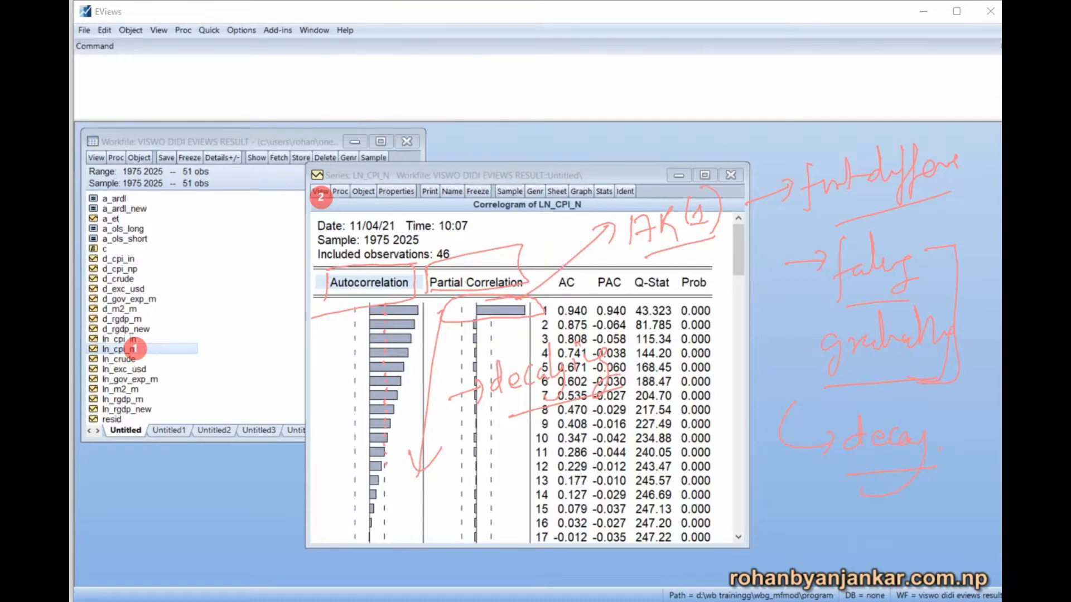
key("Escape")
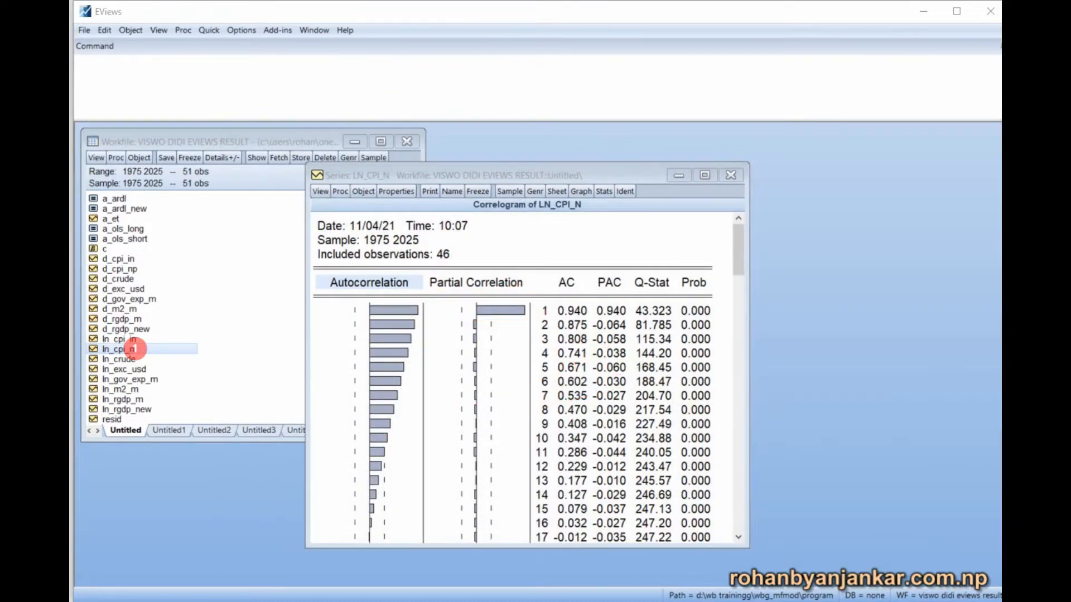
key("Escape")
Step: Display the correlogram of the first difference of ln_cpi_n
left_click(325, 190)
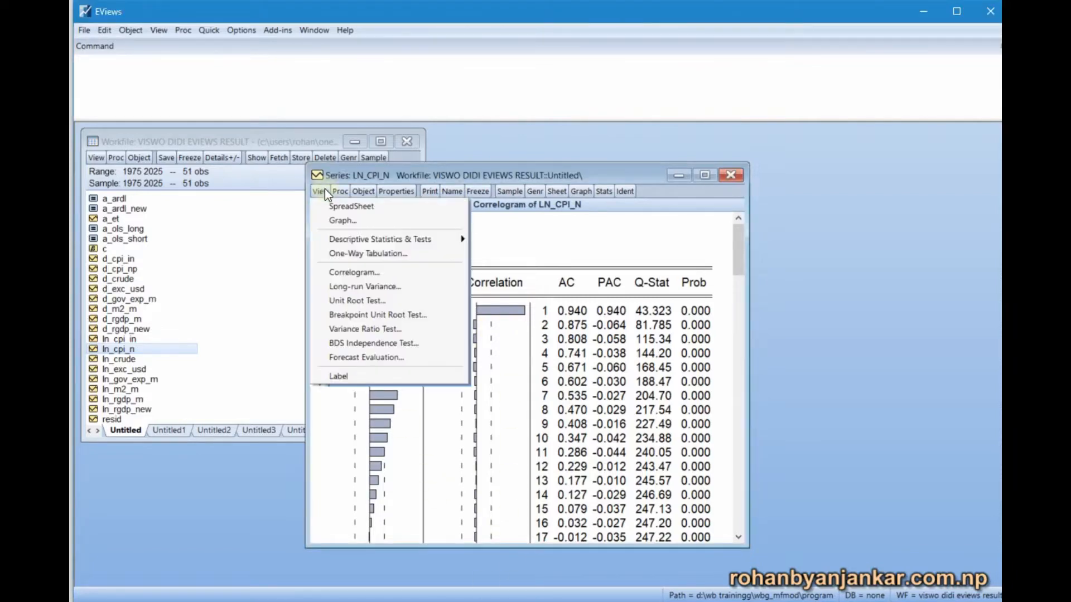
left_click(343, 271)
left_click(483, 347)
left_click(566, 342)
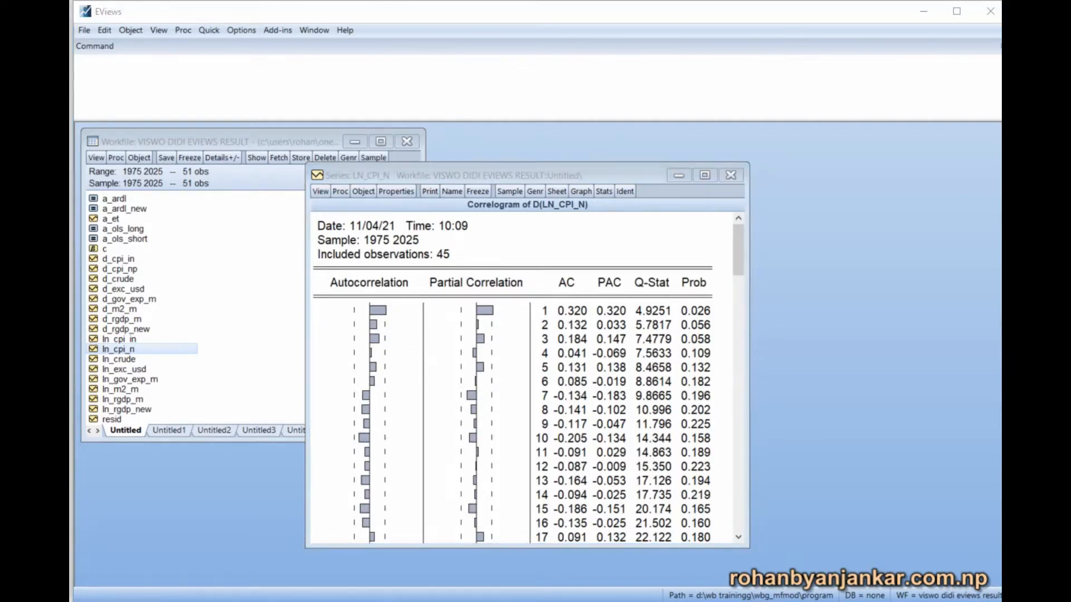
Step: Box the Autocorrelation heading, underline the bars at lags 1 and 7, and write "variable is stationary" beside the correlogram
mouse_move(323, 305)
left_mouse_down()
mouse_move(414, 265)
mouse_move(302, 310)
left_mouse_up()
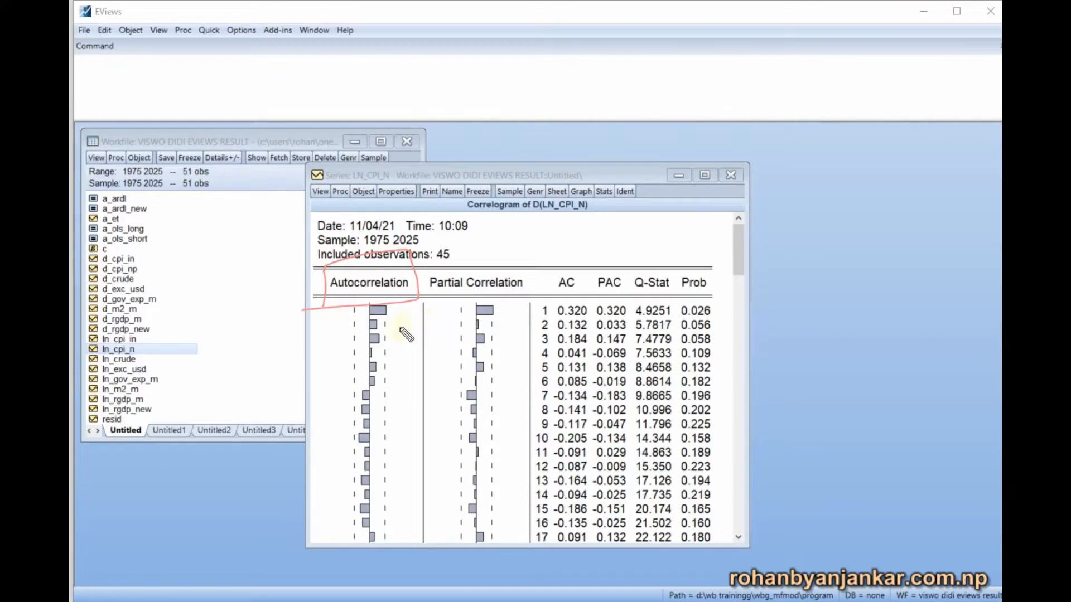
left_click_drag(368, 319, 392, 316)
left_click_drag(355, 407, 384, 406)
mouse_move(762, 254)
left_mouse_down()
mouse_move(823, 262)
mouse_move(879, 248)
mouse_move(893, 227)
mouse_move(957, 258)
left_mouse_up()
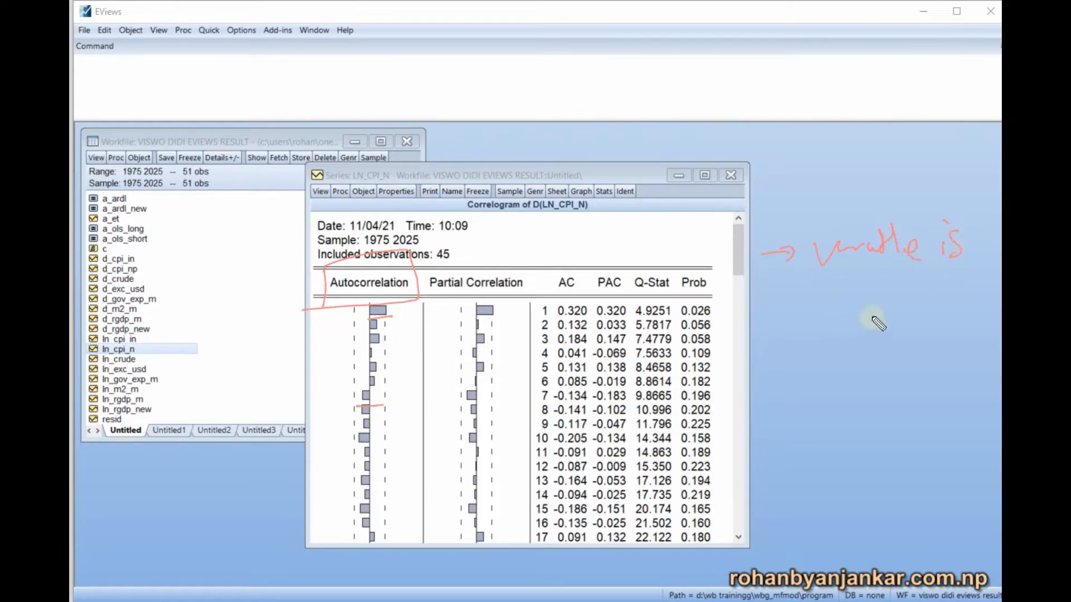
mouse_move(806, 301)
left_mouse_down()
mouse_move(803, 324)
mouse_move(889, 306)
mouse_move(949, 326)
left_mouse_up()
left_click_drag(816, 350, 930, 350)
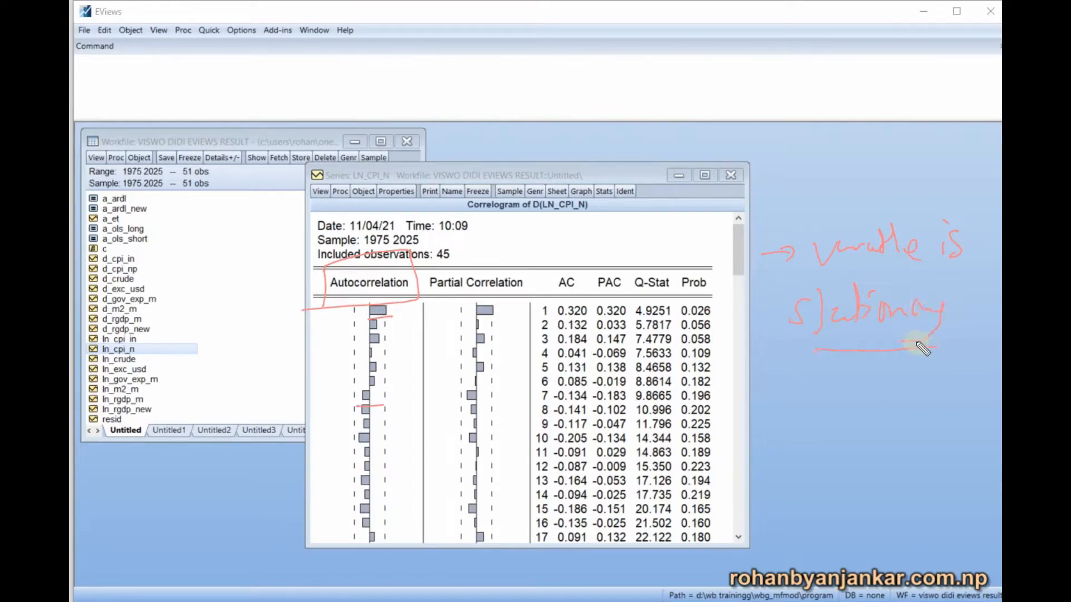
Step: Box the Partial Correlation heading with the annotation pen and erase all ink from the screen
left_click_drag(429, 289, 426, 312)
mouse_move(428, 266)
left_mouse_down()
mouse_move(533, 312)
mouse_move(411, 316)
left_mouse_up()
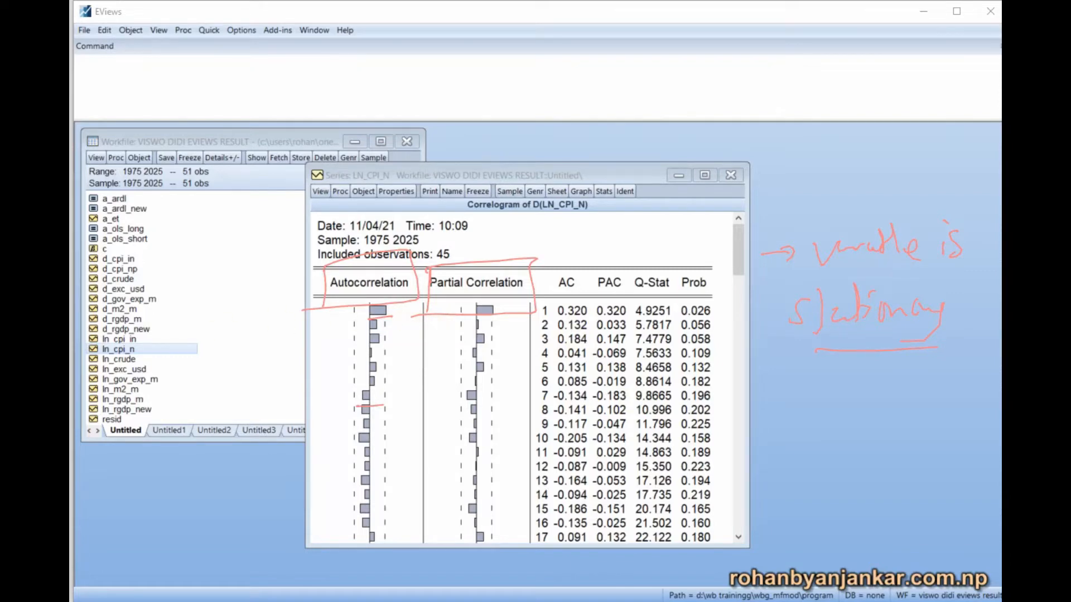
mouse_move(289, 212)
left_mouse_down()
mouse_move(616, 359)
mouse_move(976, 459)
left_mouse_up()
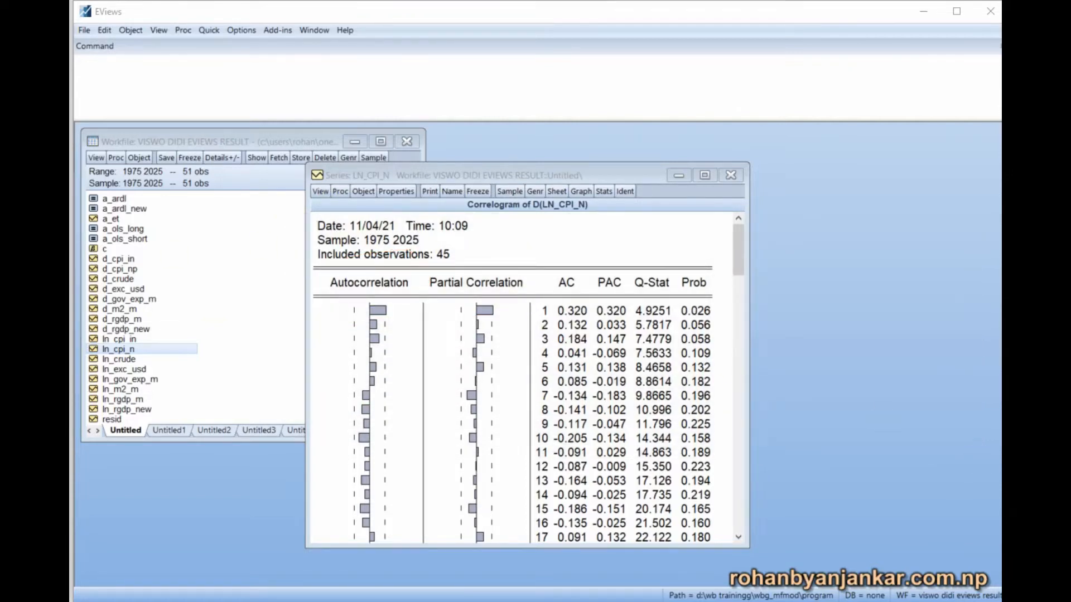
Step: Set up an Augmented Dickey-Fuller unit root test of ln_cpi_n at level with trend and intercept
left_click(320, 193)
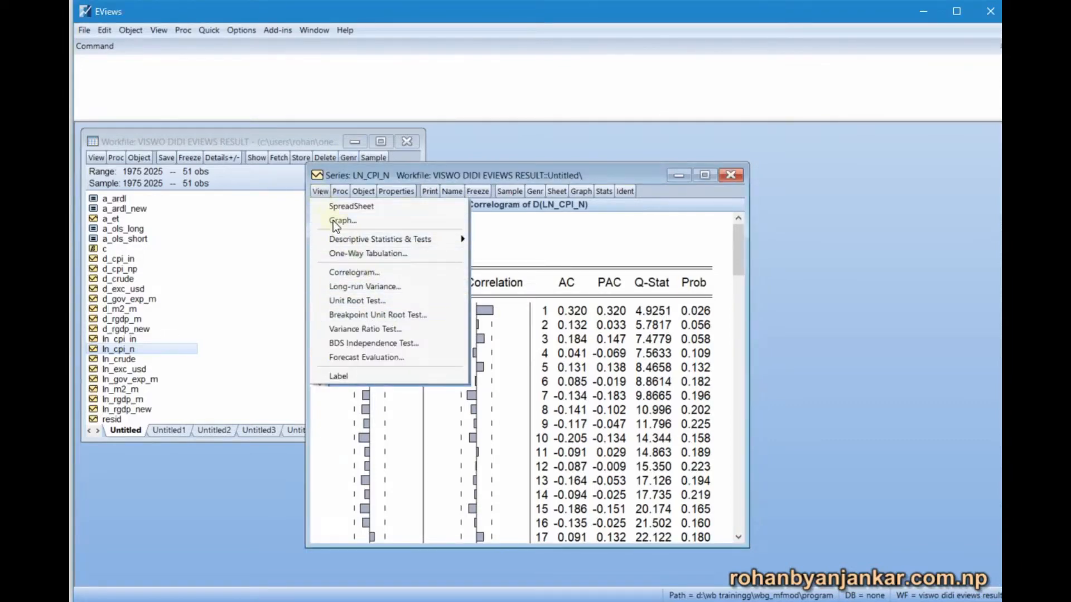
left_click(399, 306)
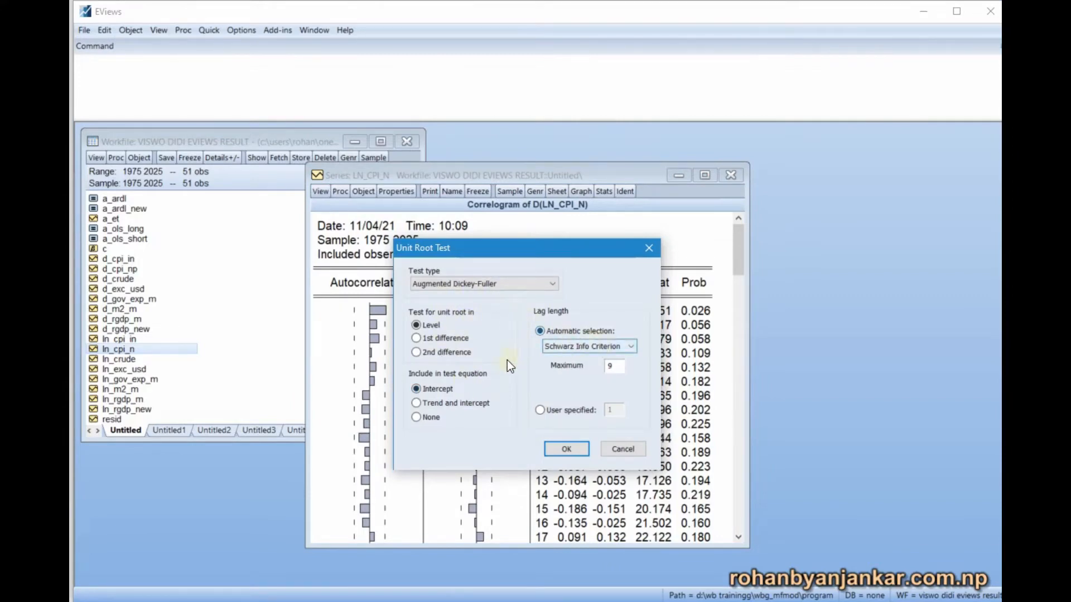
left_click(437, 404)
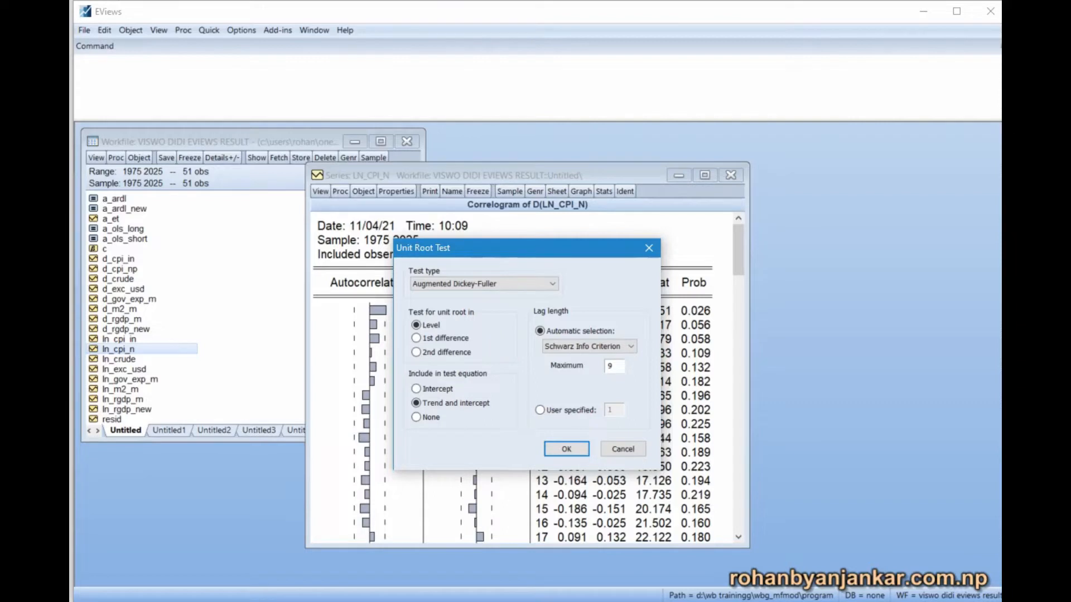
Step: Switch to the blank OneNote page and handwrite the underlined heading "Why to take trend and intercept?" with an underlined "graphs" below
mouse_move(477, 601)
left_click(477, 564)
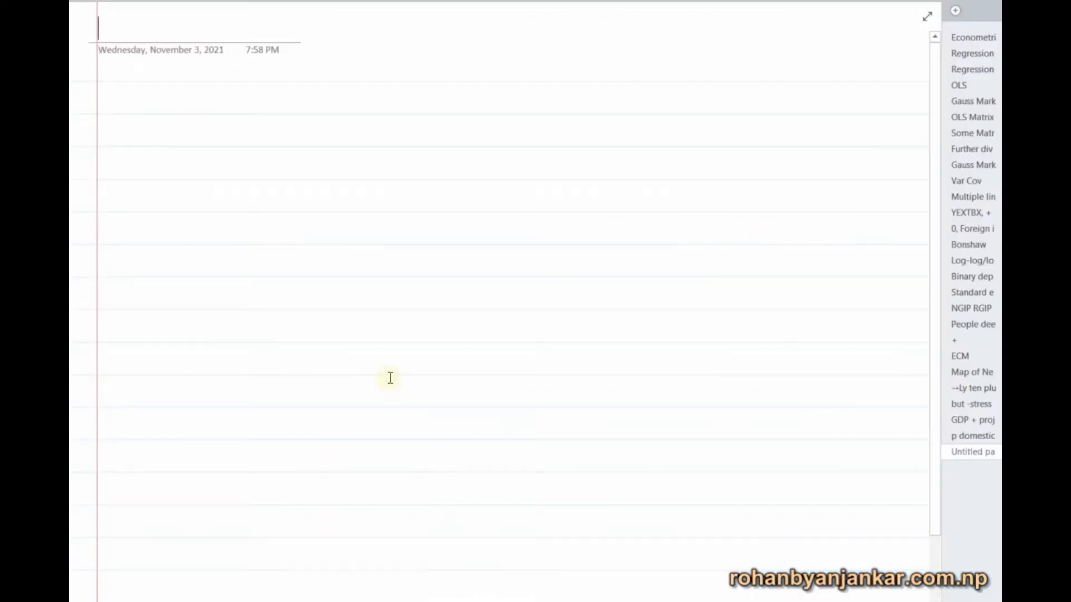
mouse_move(169, 132)
left_mouse_down()
mouse_move(254, 124)
mouse_move(308, 89)
mouse_move(343, 110)
mouse_move(472, 108)
mouse_move(418, 97)
mouse_move(656, 103)
mouse_move(675, 128)
mouse_move(710, 101)
mouse_move(726, 117)
left_mouse_up()
left_click_drag(211, 172, 759, 159)
mouse_move(206, 221)
left_mouse_down()
mouse_move(266, 224)
mouse_move(283, 192)
mouse_move(345, 250)
left_mouse_up()
left_click_drag(184, 265, 335, 258)
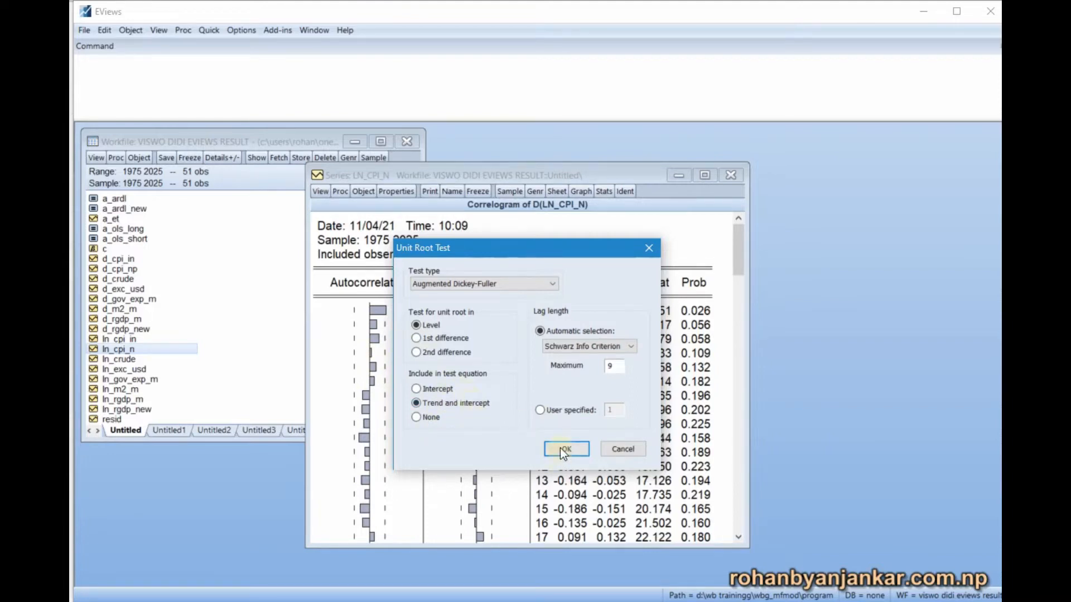
Step: Cancel the unit root test and plot the raw data of ln_cpi_n as a basic Line & Symbol graph
left_click(608, 447)
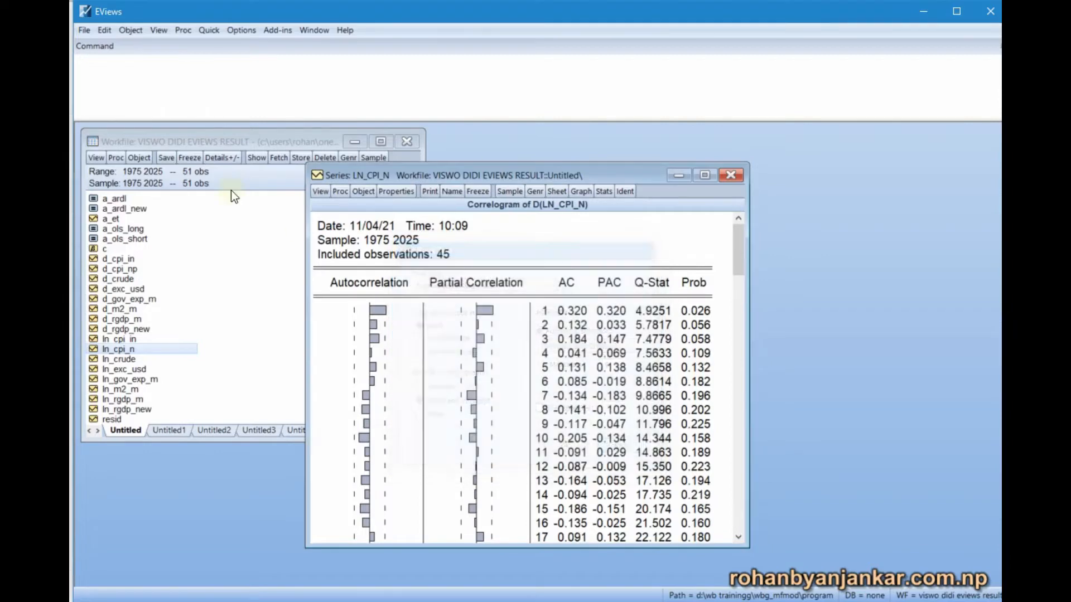
left_click(312, 191)
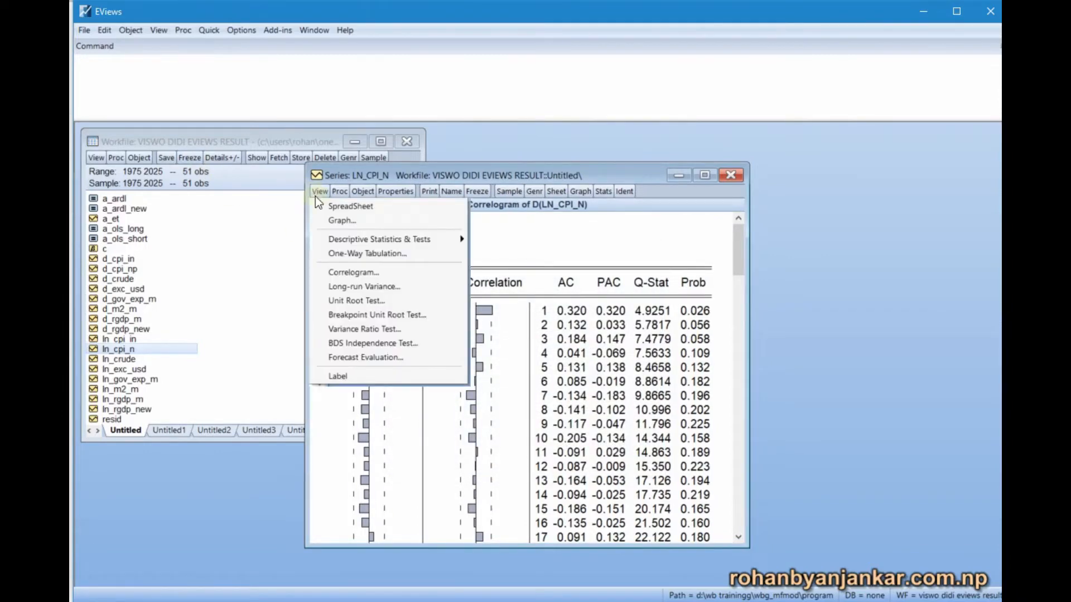
left_click(337, 223)
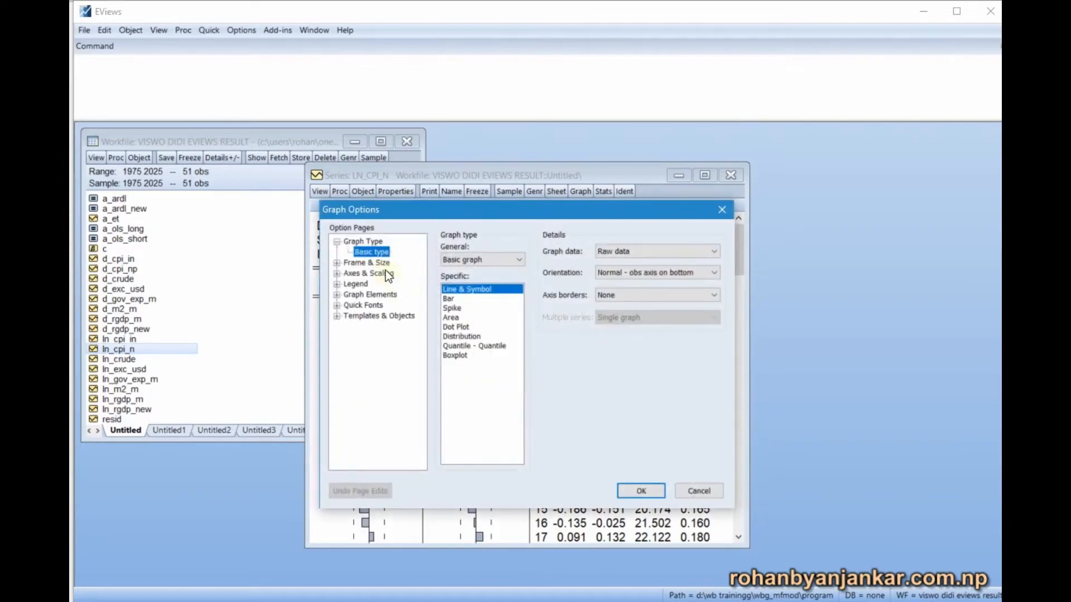
left_click(642, 492)
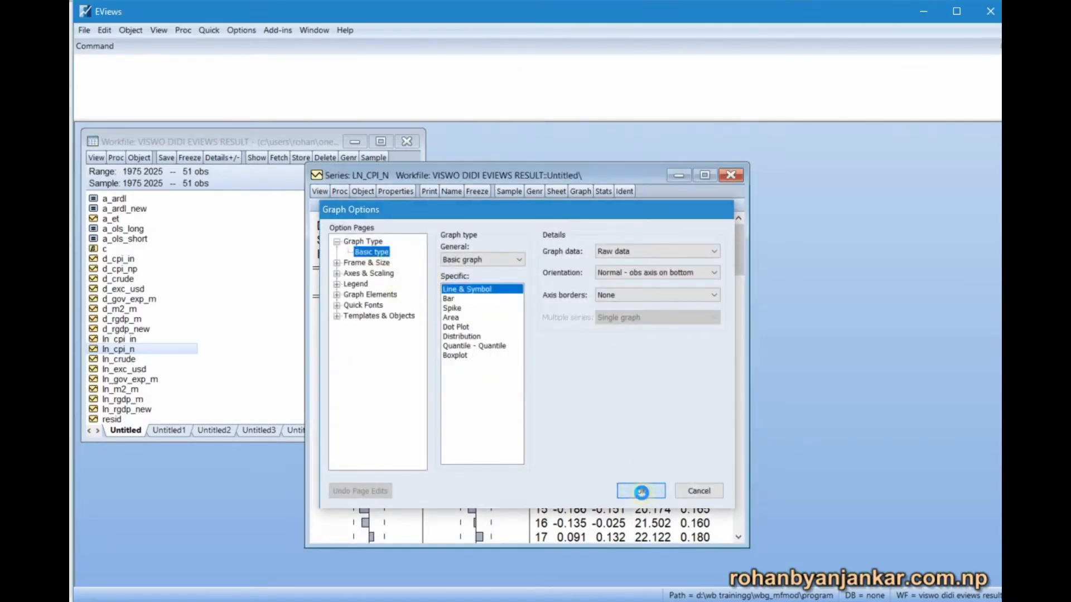
Step: Copy the ln_cpi_n graph and paste it into the OneNote page below the word "graphs"
right_click(440, 290)
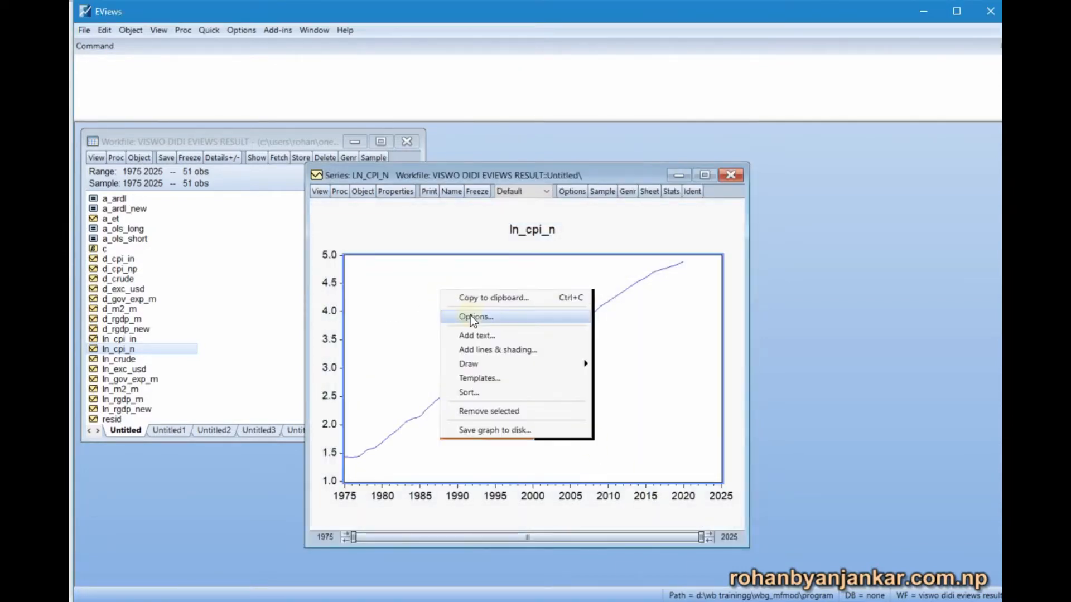
left_click(473, 301)
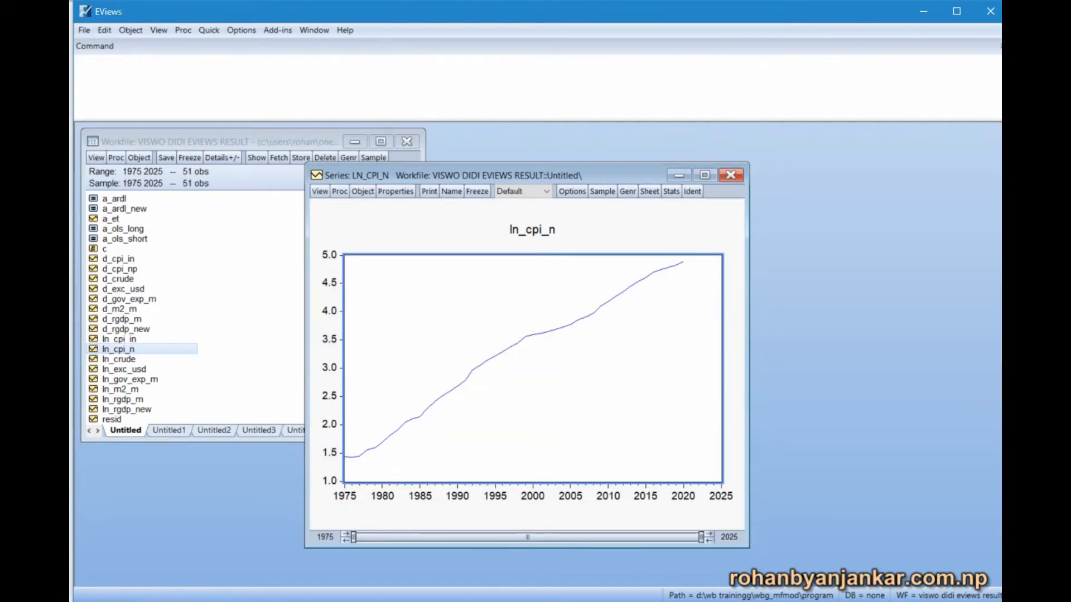
key("alt+Tab")
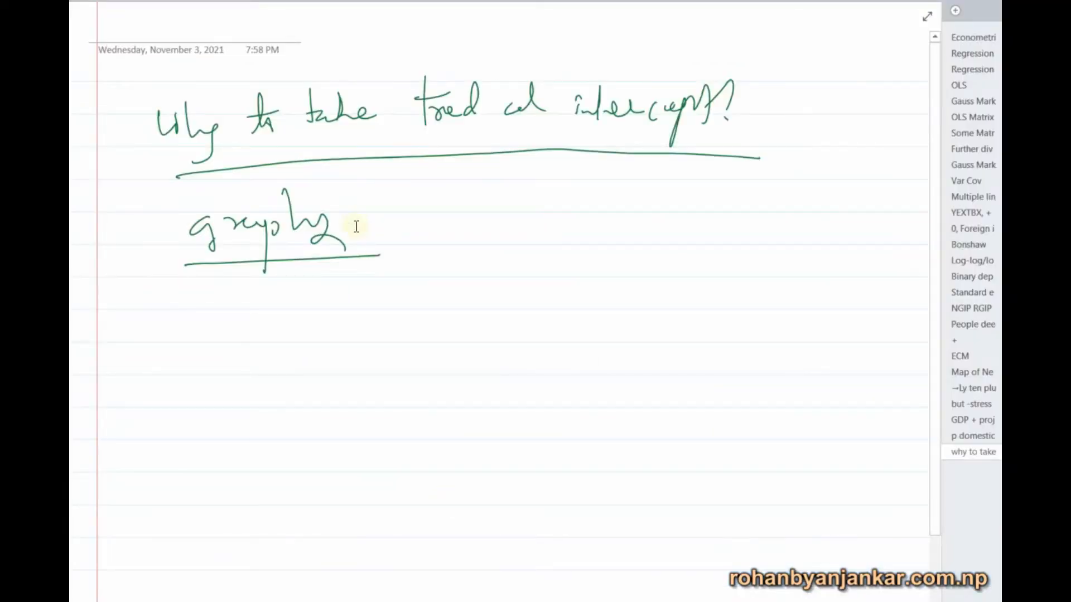
key("ctrl+v")
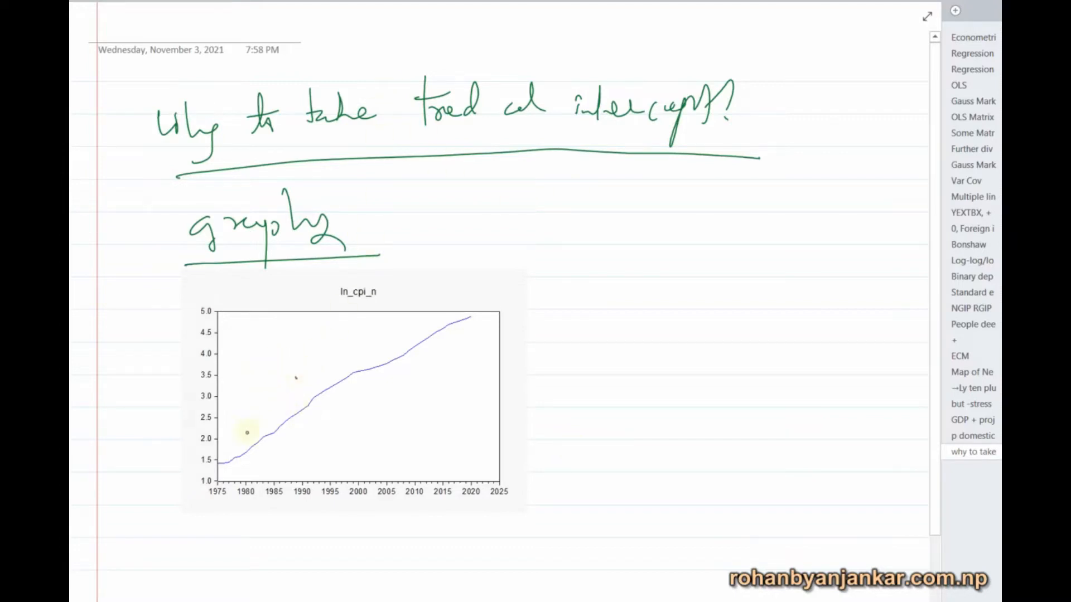
Step: Circle the start of the plotted line near 1975 and label it "intercept" with an arrow
mouse_move(221, 452)
left_mouse_down()
mouse_move(234, 470)
mouse_move(304, 444)
left_mouse_up()
left_click_drag(314, 438, 374, 434)
left_click_drag(380, 428, 404, 430)
left_click_drag(416, 413, 413, 430)
left_click(414, 435)
Step: Draw an upward arrow along the plotted line, connect it to the handwritten label "trending" beside the graph and underline the label
mouse_move(274, 448)
left_mouse_down()
mouse_move(342, 406)
mouse_move(523, 353)
mouse_move(525, 366)
left_mouse_up()
mouse_move(537, 330)
left_mouse_down()
mouse_move(544, 362)
mouse_move(606, 348)
mouse_move(633, 363)
left_mouse_up()
left_click(647, 332)
left_click_drag(530, 401, 636, 377)
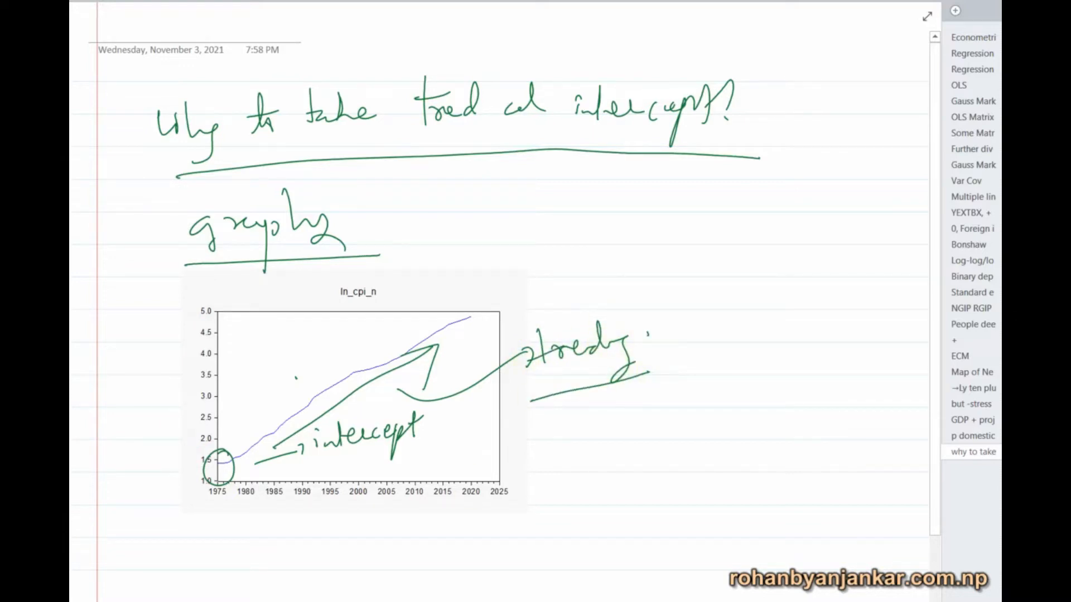
Step: Switch to EViews and run an Augmented Dickey-Fuller unit root test on ln_cpi_n at level with trend and intercept
mouse_move(585, 601)
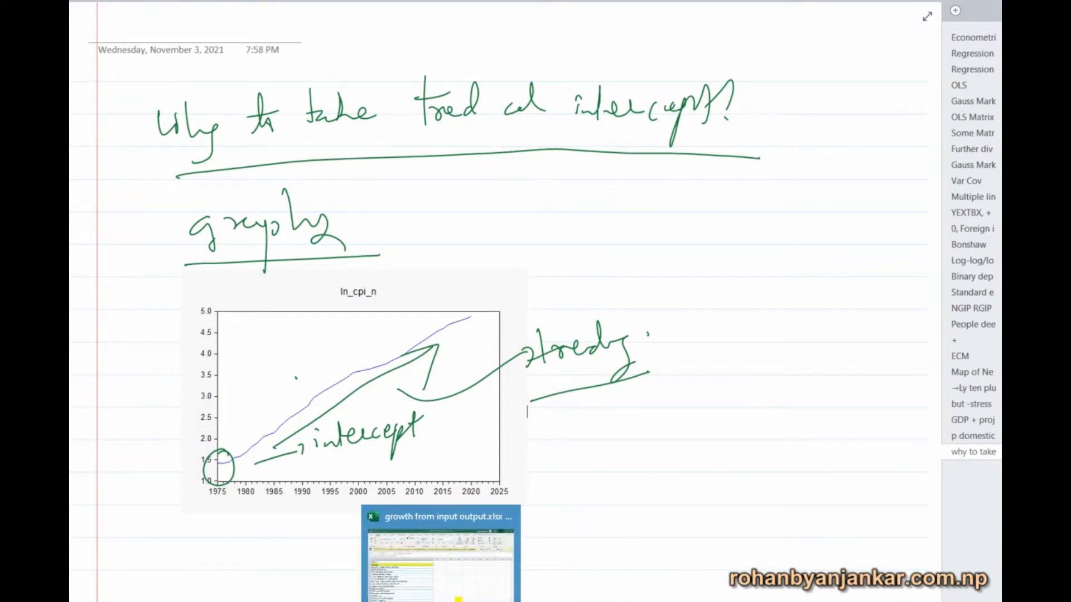
left_click(444, 601)
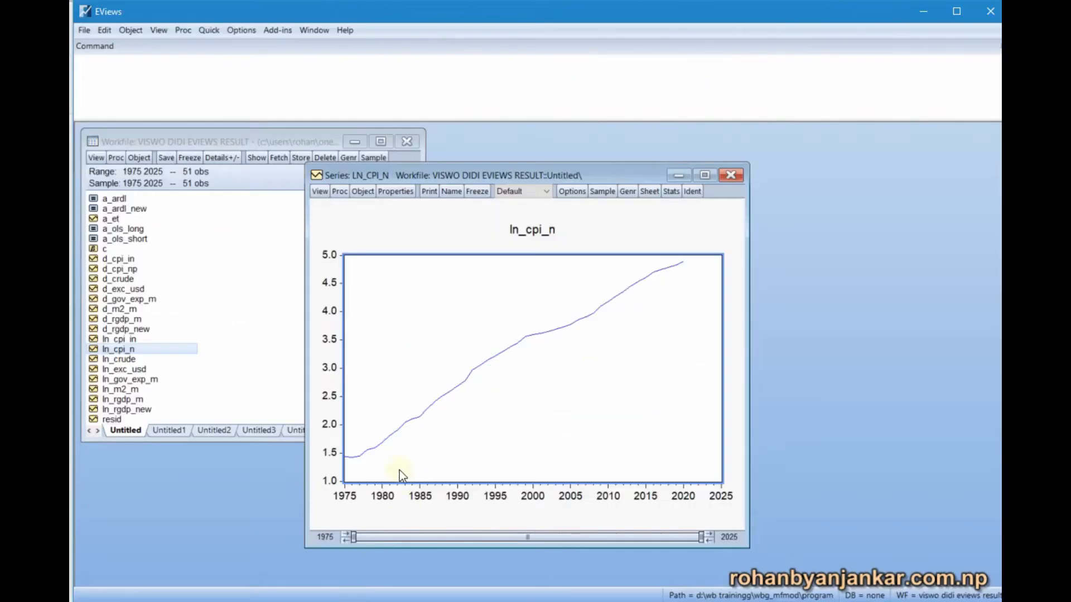
left_click(328, 196)
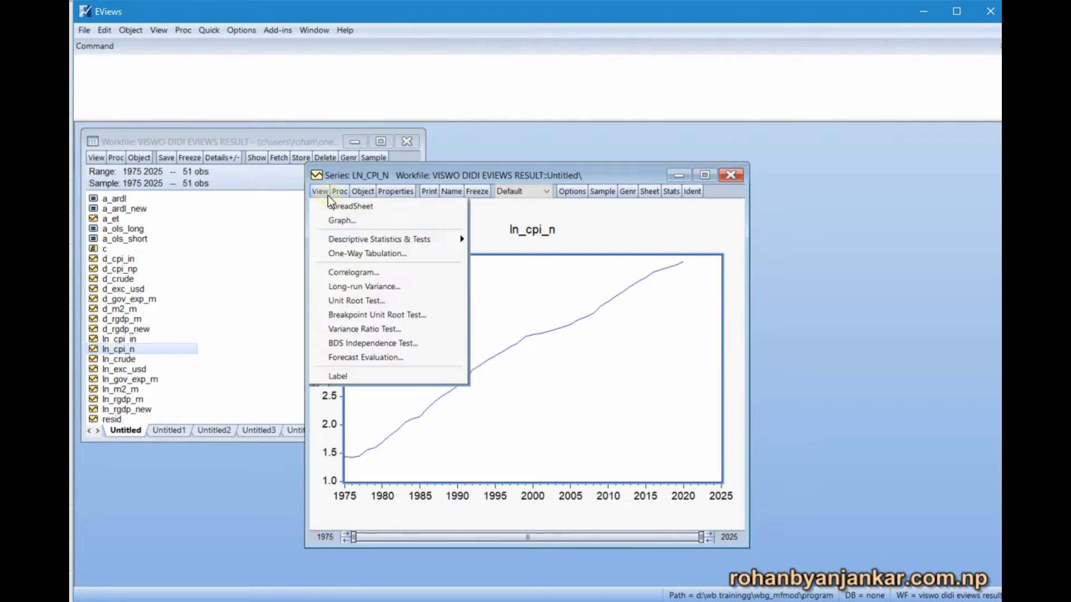
left_click(362, 302)
left_click(442, 405)
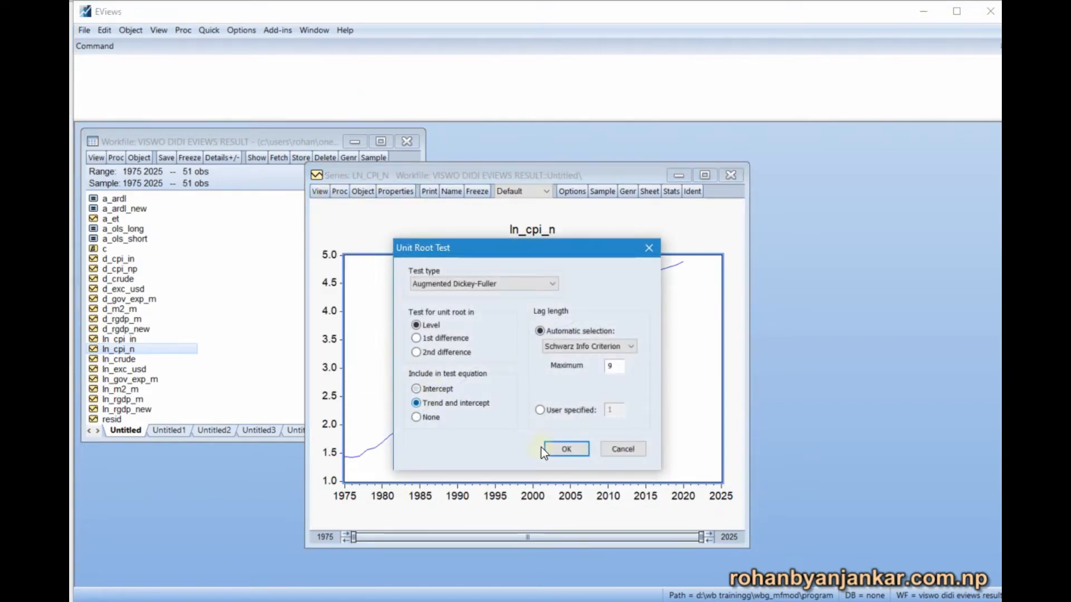
left_click(573, 446)
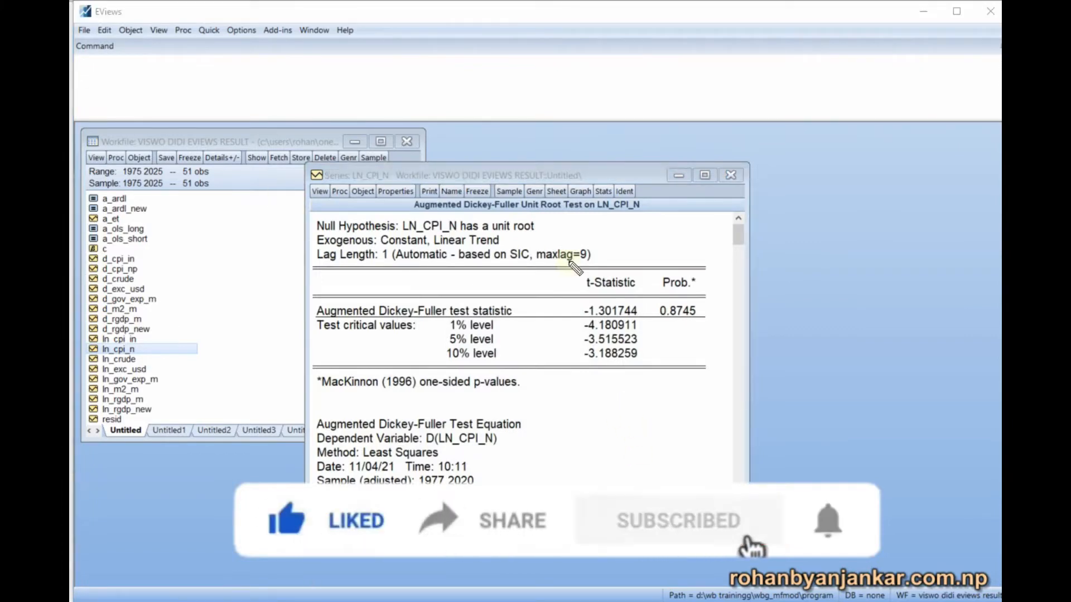
Step: Circle the test's p-value, point an arrow to a handwritten "<0.05", write "stationary" underlined below it and add a tick mark under the circle
mouse_move(700, 296)
left_mouse_down()
mouse_move(670, 297)
mouse_move(651, 320)
mouse_move(698, 299)
mouse_move(784, 317)
mouse_move(865, 306)
left_mouse_up()
left_click_drag(806, 337, 877, 341)
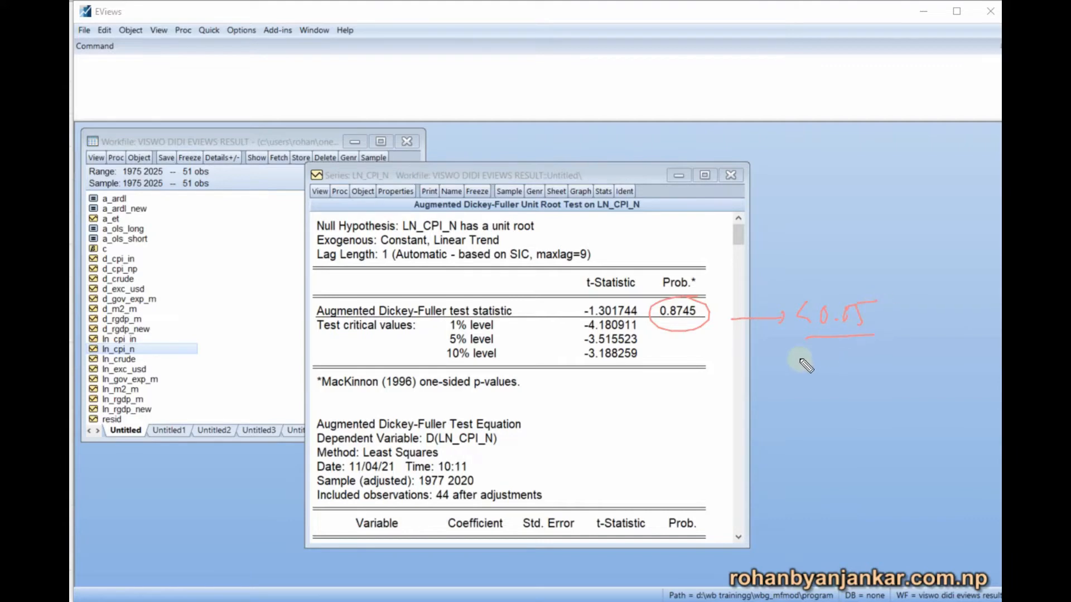
mouse_move(792, 367)
left_mouse_down()
mouse_move(812, 385)
mouse_move(863, 371)
mouse_move(873, 381)
mouse_move(942, 372)
left_mouse_up()
left_click_drag(785, 406, 943, 397)
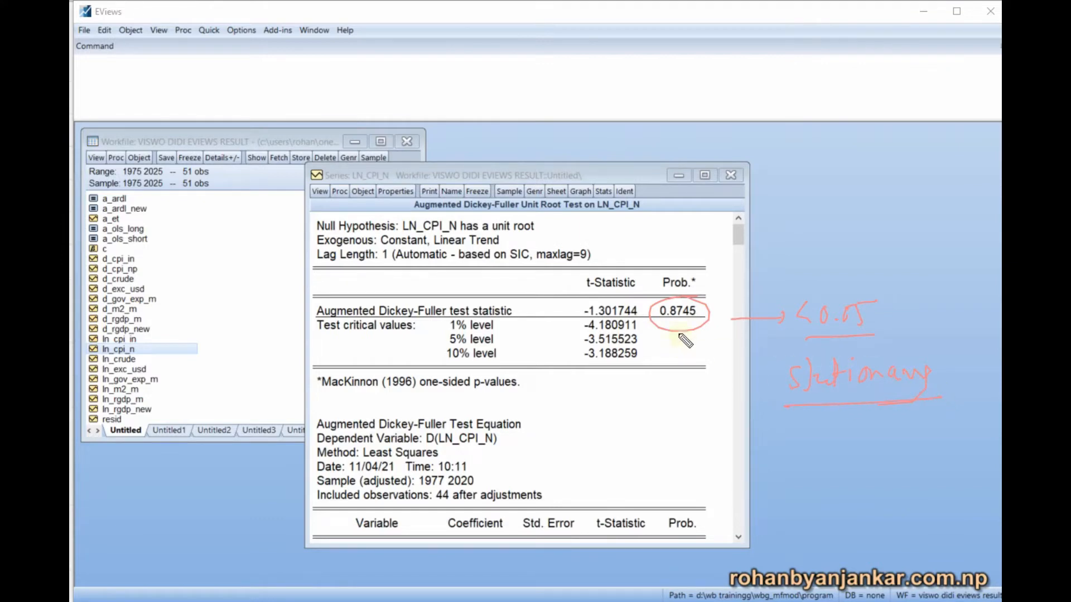
mouse_move(702, 324)
left_mouse_down()
mouse_move(692, 342)
mouse_move(721, 323)
left_mouse_up()
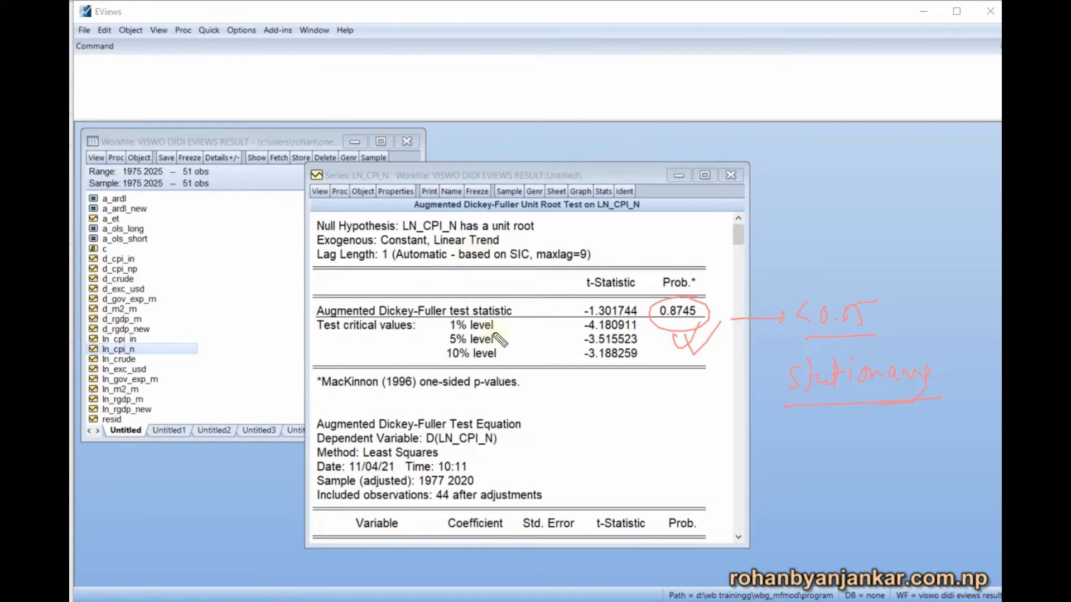
Step: Underline the null hypothesis "LN_CPI_N has a unit root" and the Augmented Dickey-Fuller test title with the series name
left_click_drag(400, 234, 533, 234)
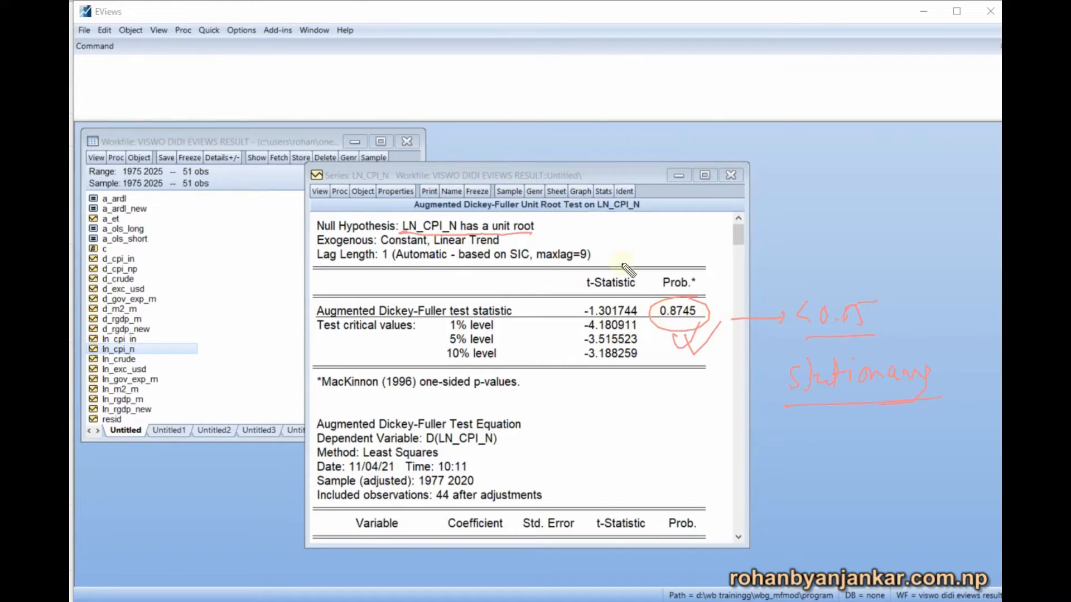
left_click_drag(407, 216, 580, 215)
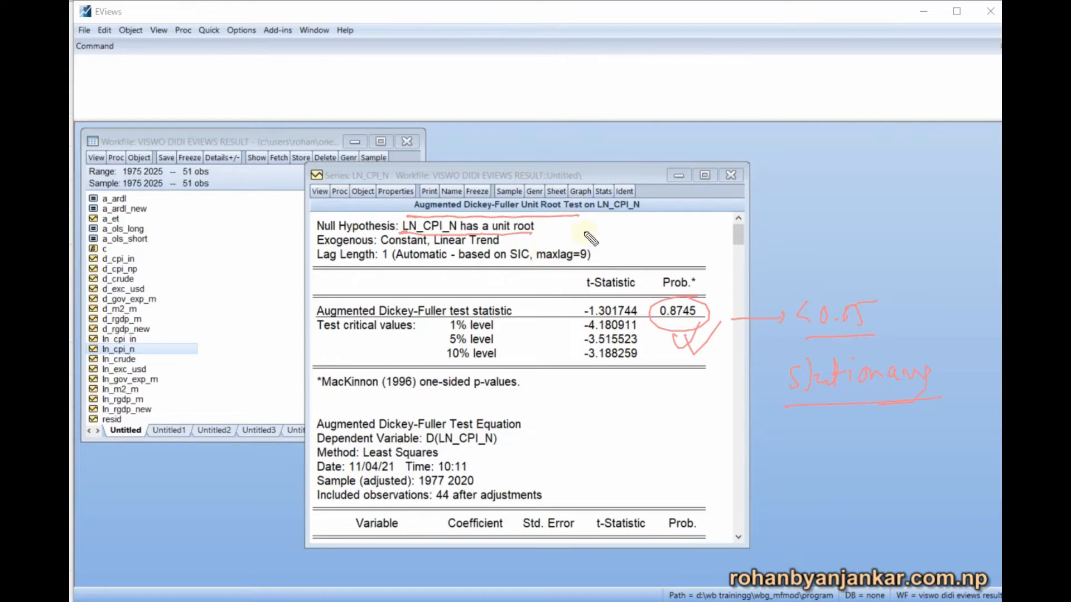
left_click_drag(588, 216, 650, 217)
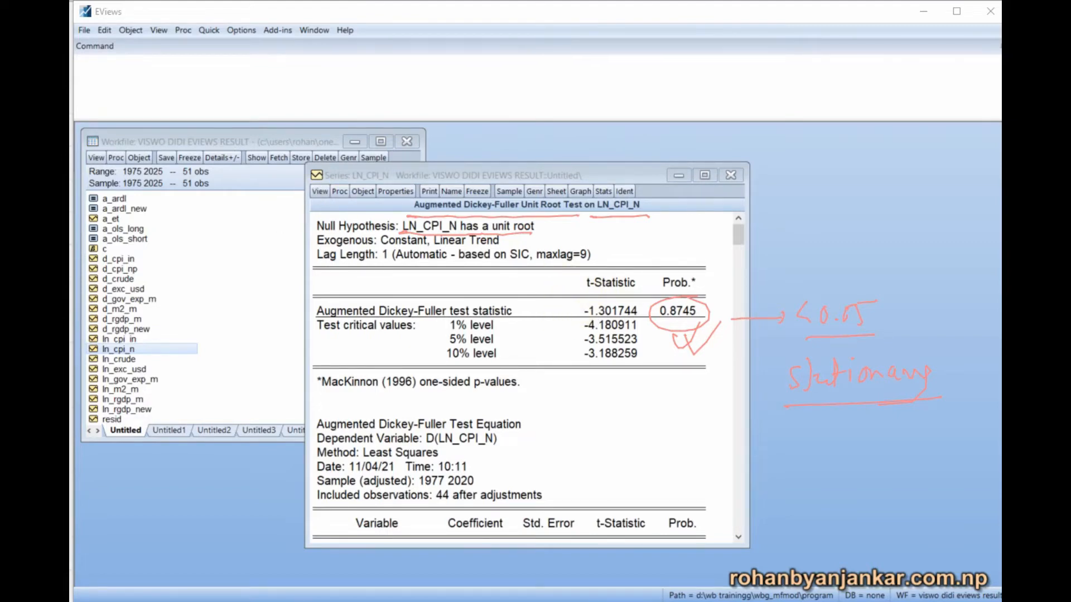
Step: Rerun the unit root test in 1st difference with trend and intercept, and link its p-value by arrow to an underlined handwritten "<0.005"
left_click(321, 189)
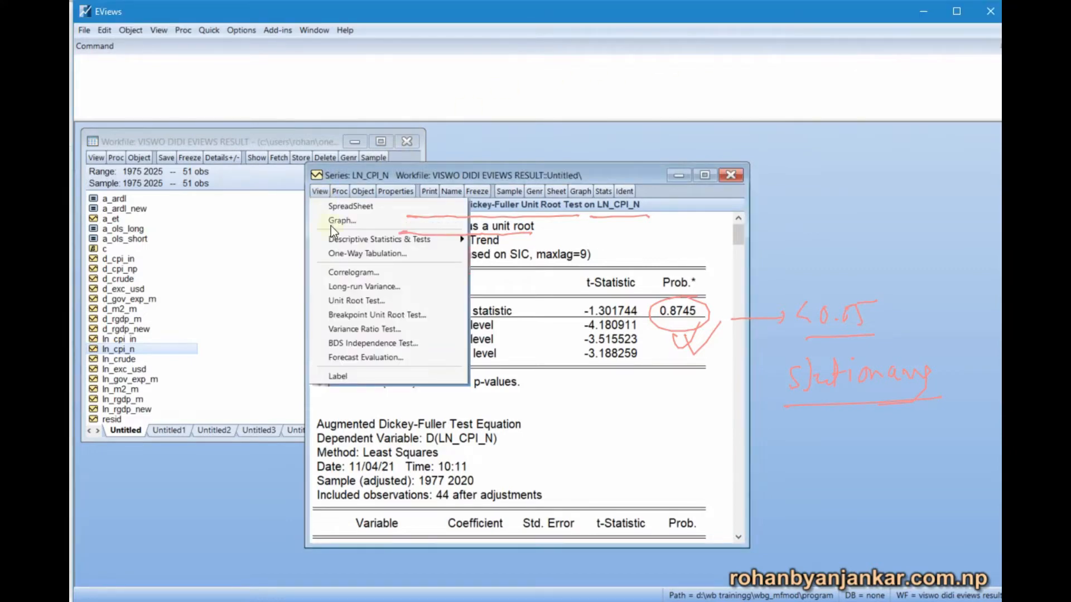
left_click(357, 294)
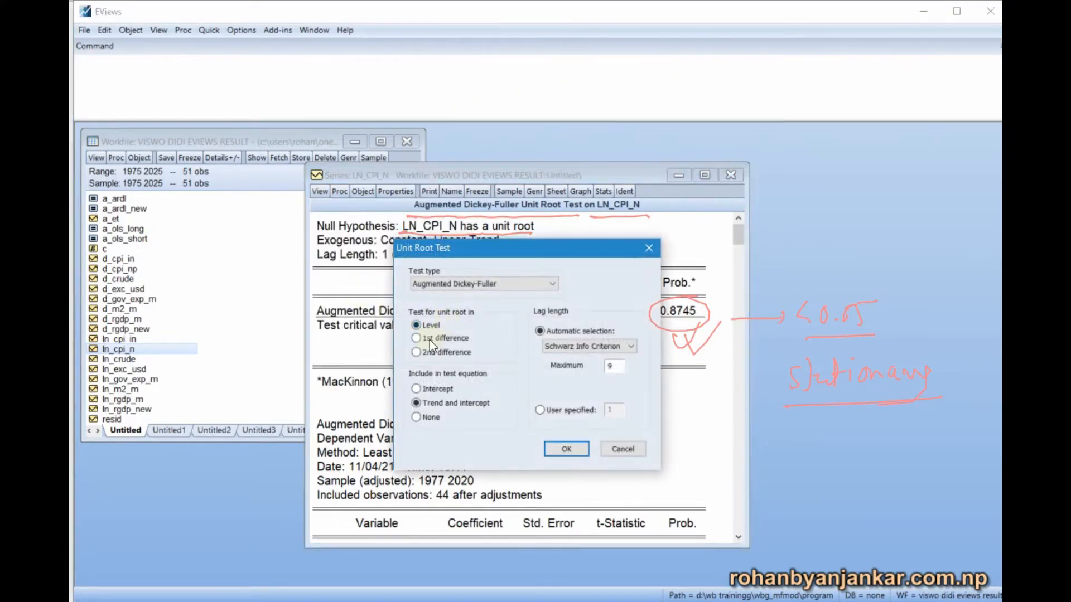
left_click(562, 447)
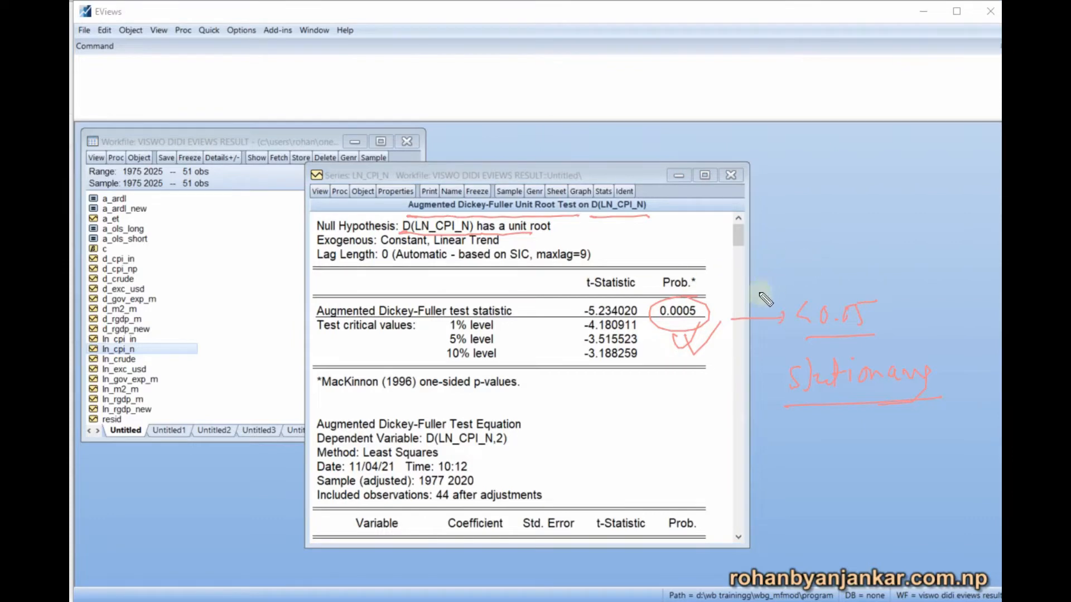
mouse_move(712, 308)
left_mouse_down()
mouse_move(825, 263)
mouse_move(884, 263)
left_mouse_up()
left_click_drag(831, 284, 890, 271)
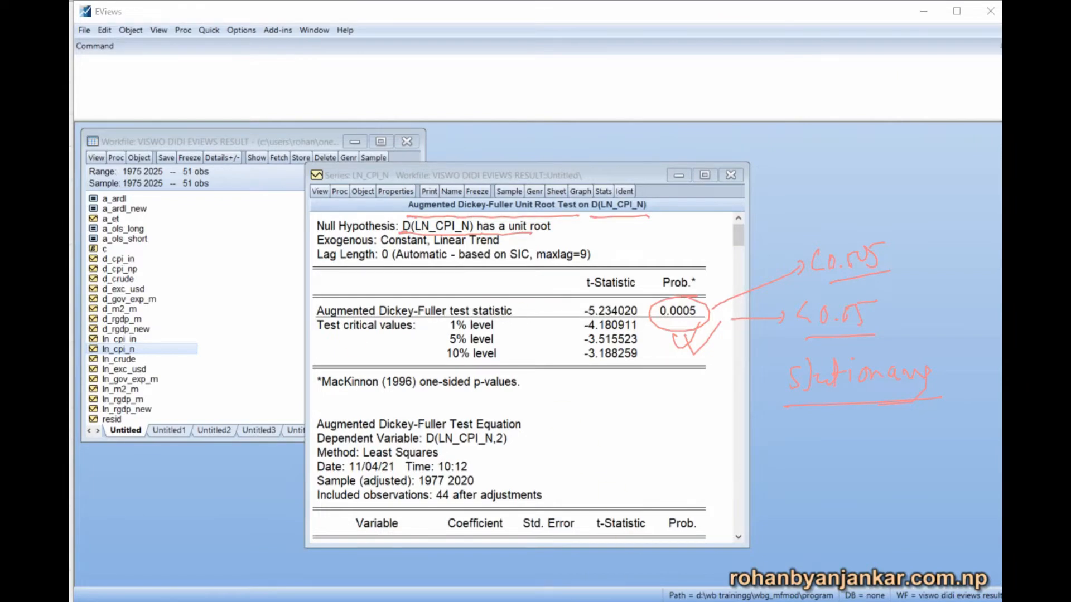
Step: Switch to the OneNote page, write "ADF / PP" by hand below the ln_cpi_n graph and underline it
left_click(479, 553)
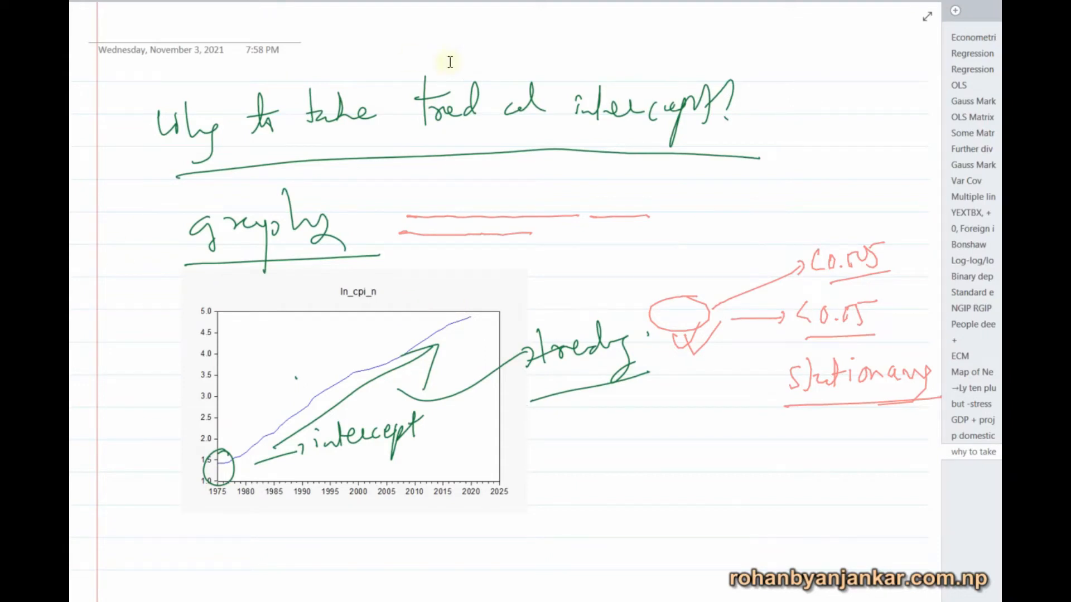
scroll(459, 330, "down", 5)
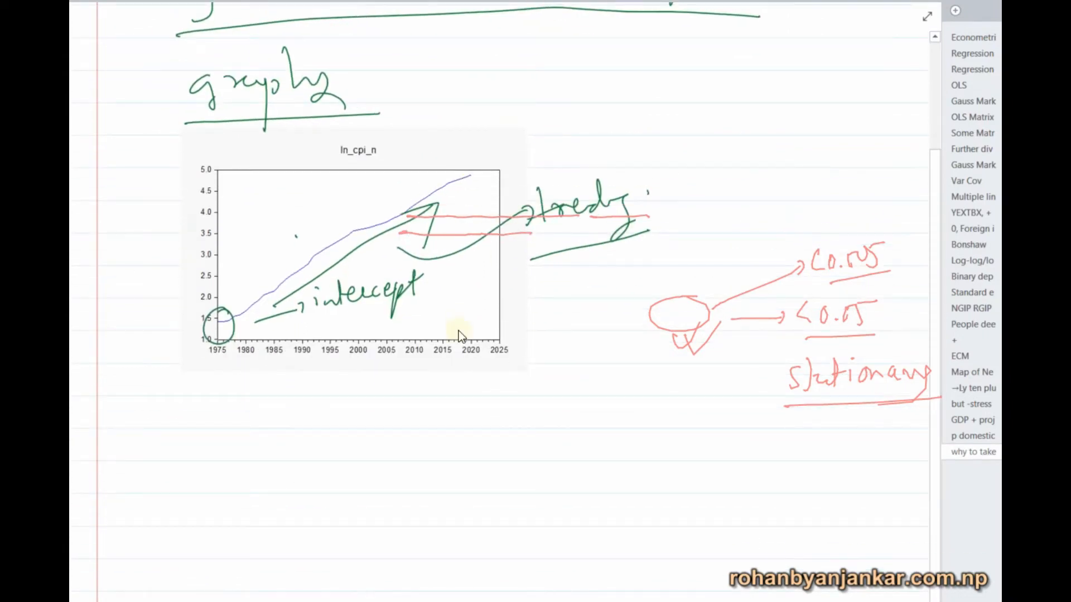
left_click_drag(192, 422, 244, 426)
left_click_drag(263, 392, 242, 486)
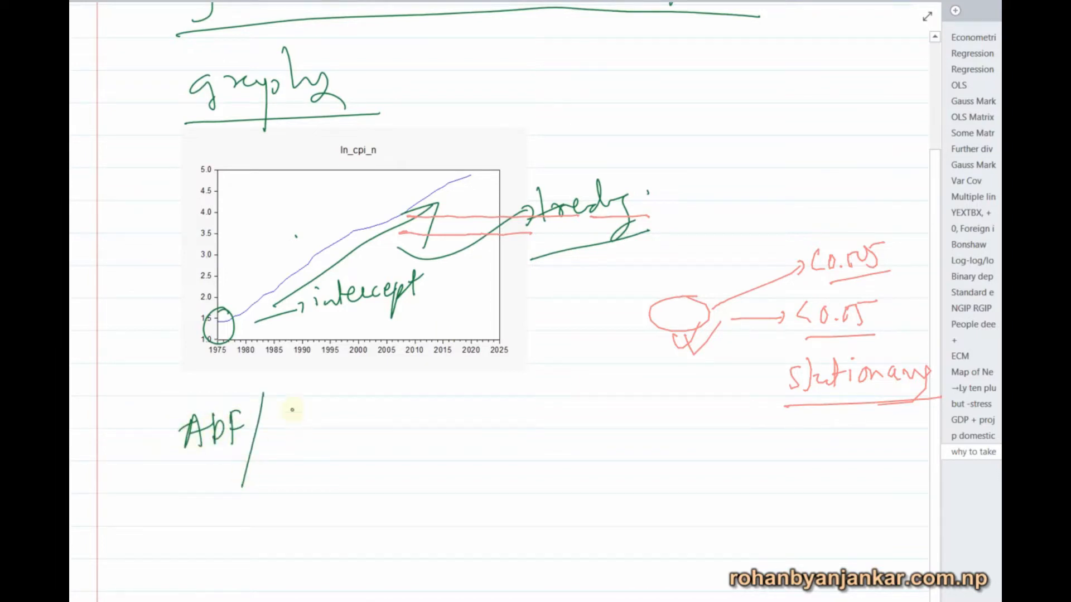
mouse_move(293, 406)
left_mouse_down()
mouse_move(293, 428)
mouse_move(306, 429)
left_mouse_up()
left_click_drag(177, 478, 340, 459)
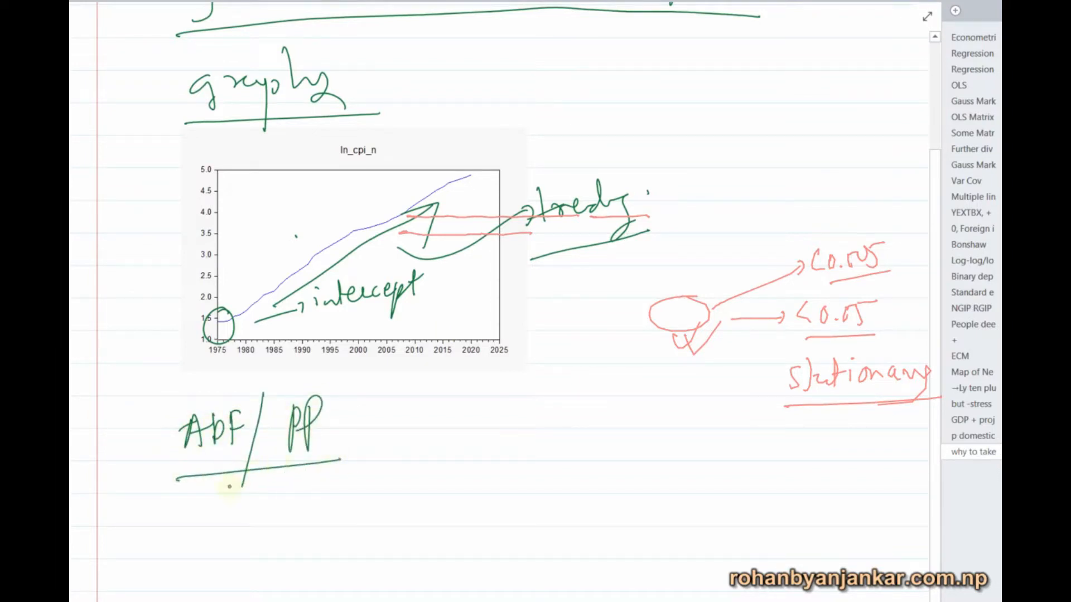
Step: Write a circled 1 and "large samples" under the ADF / PP heading, underline the words and draw a curved arrow back to the heading
left_click_drag(171, 523, 171, 540)
mouse_move(170, 510)
left_mouse_down()
mouse_move(177, 554)
mouse_move(181, 516)
mouse_move(226, 546)
left_mouse_up()
left_click_drag(230, 535, 261, 534)
left_click_drag(273, 534, 260, 572)
left_click_drag(279, 542, 307, 545)
mouse_move(332, 531)
left_mouse_down()
mouse_move(321, 538)
mouse_move(350, 539)
left_mouse_up()
mouse_move(351, 524)
left_mouse_down()
mouse_move(353, 555)
mouse_move(369, 535)
left_mouse_up()
mouse_move(372, 536)
left_mouse_down()
mouse_move(374, 512)
mouse_move(389, 524)
left_mouse_up()
left_click_drag(393, 525, 417, 549)
mouse_move(223, 577)
left_mouse_down()
mouse_move(429, 554)
mouse_move(418, 450)
mouse_move(371, 455)
left_mouse_up()
left_click_drag(384, 437, 371, 454)
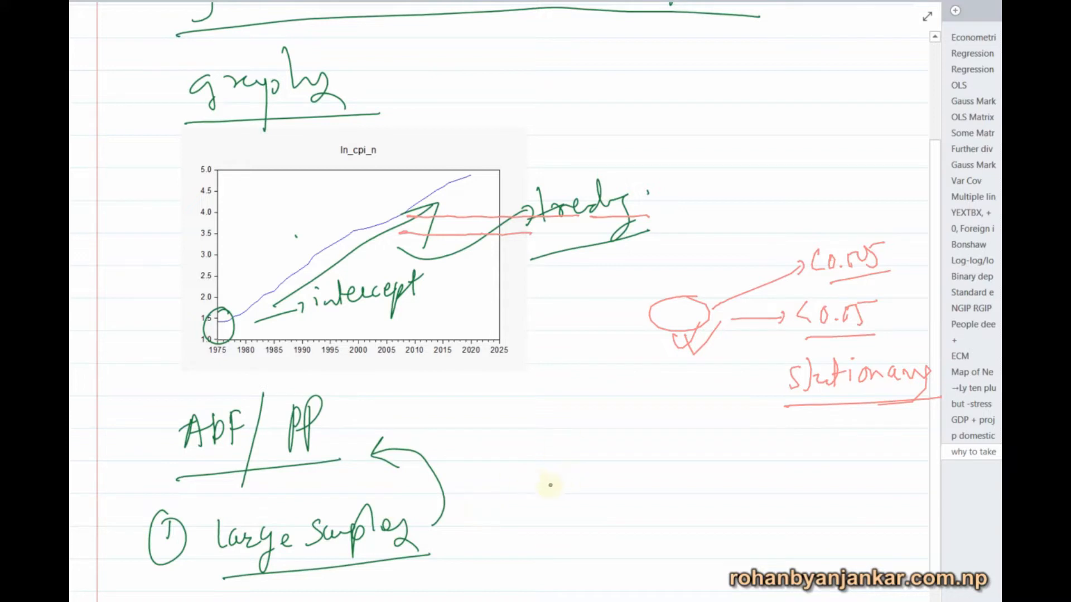
Step: Write "power of ADF/PP" beside the heading, underline it and draw an arrow from it to a double-underlined "20%"
mouse_move(528, 485)
left_mouse_down()
mouse_move(606, 479)
mouse_move(631, 502)
mouse_move(654, 485)
mouse_move(741, 466)
left_mouse_up()
mouse_move(753, 444)
left_mouse_down()
mouse_move(743, 505)
mouse_move(780, 453)
left_mouse_up()
left_click_drag(775, 499, 791, 453)
left_click_drag(627, 518, 797, 495)
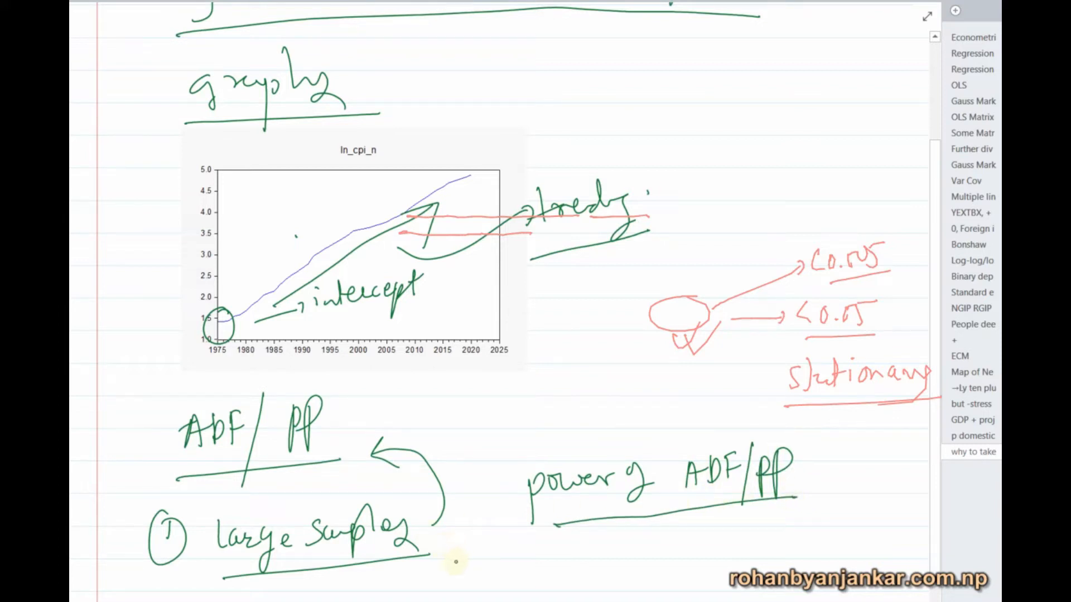
mouse_move(521, 514)
left_mouse_down()
mouse_move(581, 555)
mouse_move(581, 578)
left_mouse_up()
left_click_drag(615, 547, 641, 558)
mouse_move(669, 527)
left_mouse_down()
mouse_move(650, 576)
mouse_move(686, 572)
left_mouse_up()
left_click_drag(619, 592, 685, 580)
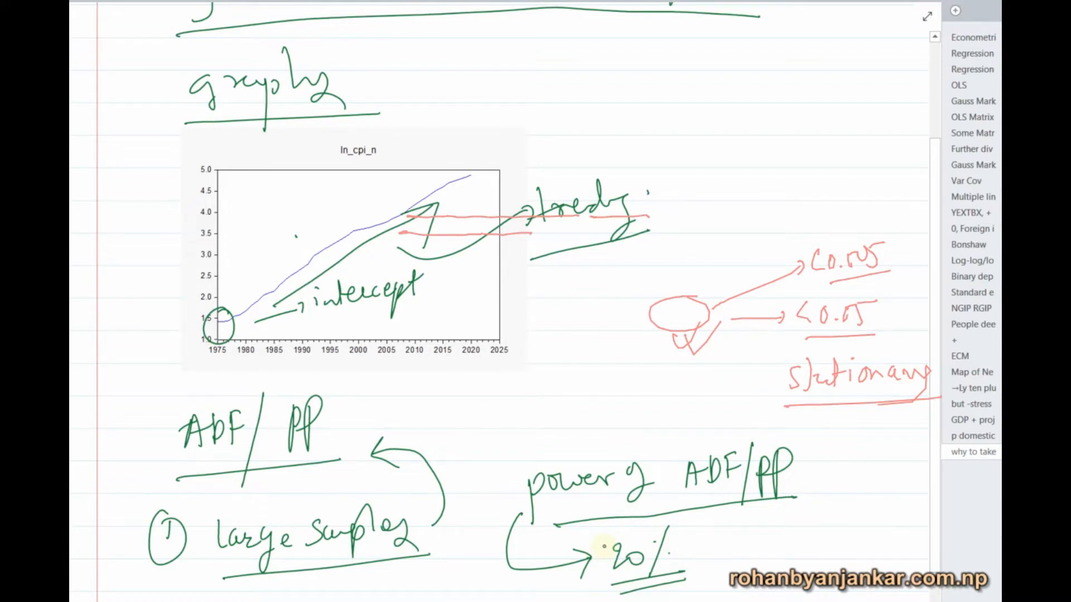
Step: Below the 20% note, draw an arrow to "500 samples", underline "samples" and write a circled "100%" next to it
scroll(681, 445, "down", 3)
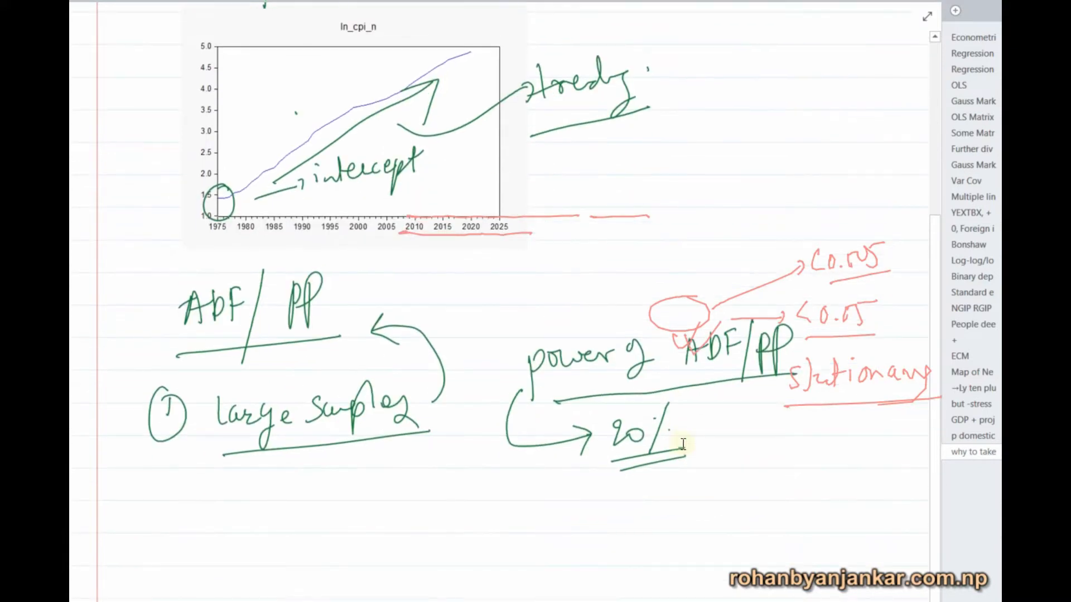
mouse_move(505, 519)
left_mouse_down()
mouse_move(571, 519)
mouse_move(560, 532)
mouse_move(590, 530)
mouse_move(612, 511)
left_mouse_up()
mouse_move(625, 510)
left_mouse_down()
mouse_move(681, 513)
mouse_move(688, 531)
mouse_move(724, 516)
mouse_move(752, 535)
left_mouse_up()
left_click_drag(637, 551, 735, 546)
mouse_move(803, 504)
left_mouse_down()
mouse_move(812, 527)
mouse_move(841, 512)
mouse_move(850, 532)
mouse_move(833, 474)
mouse_move(825, 550)
left_mouse_up()
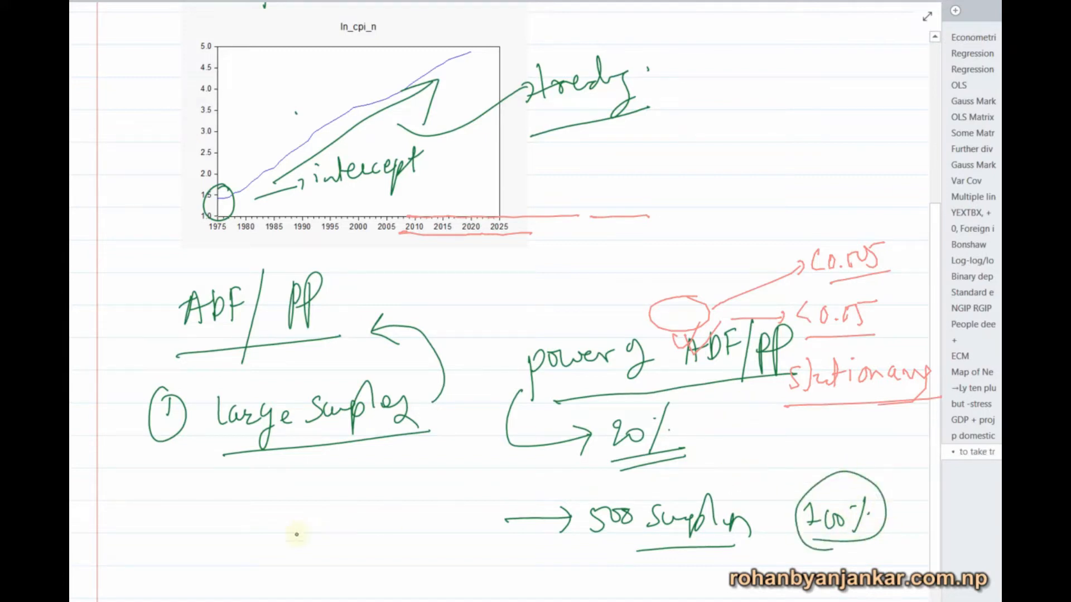
Step: Write "46" below "large samples" and circle and underline it
left_click_drag(258, 519, 274, 561)
mouse_move(295, 525)
left_mouse_down()
mouse_move(282, 549)
mouse_move(292, 544)
left_mouse_up()
mouse_move(260, 570)
left_mouse_down()
mouse_move(293, 565)
mouse_move(316, 535)
left_mouse_up()
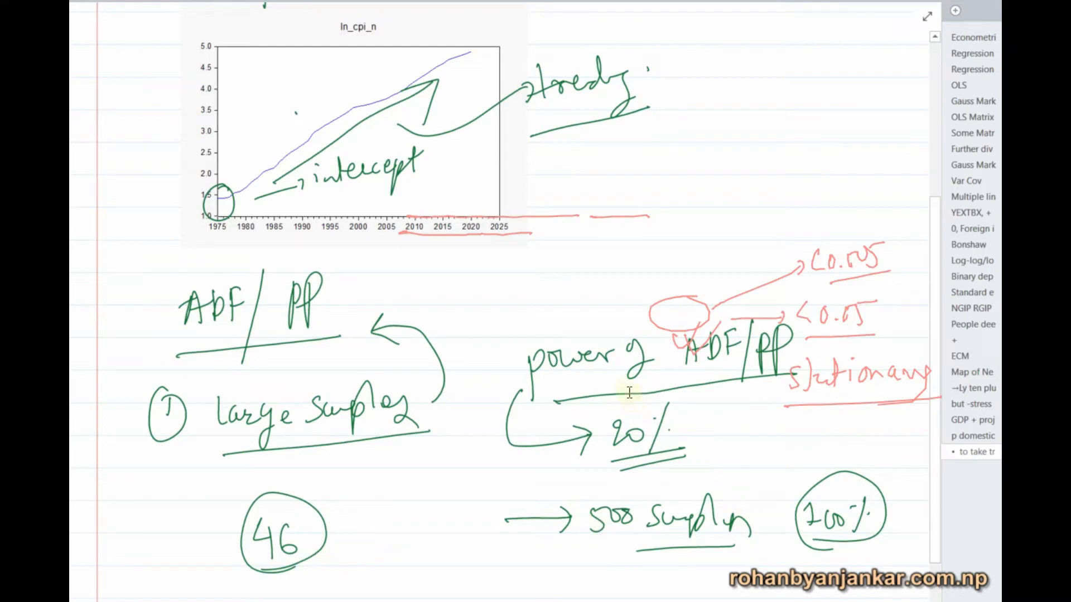
Step: Add a new blank page to the notebook section and clear the red pen annotations from the screen
scroll(607, 381, "down", 4)
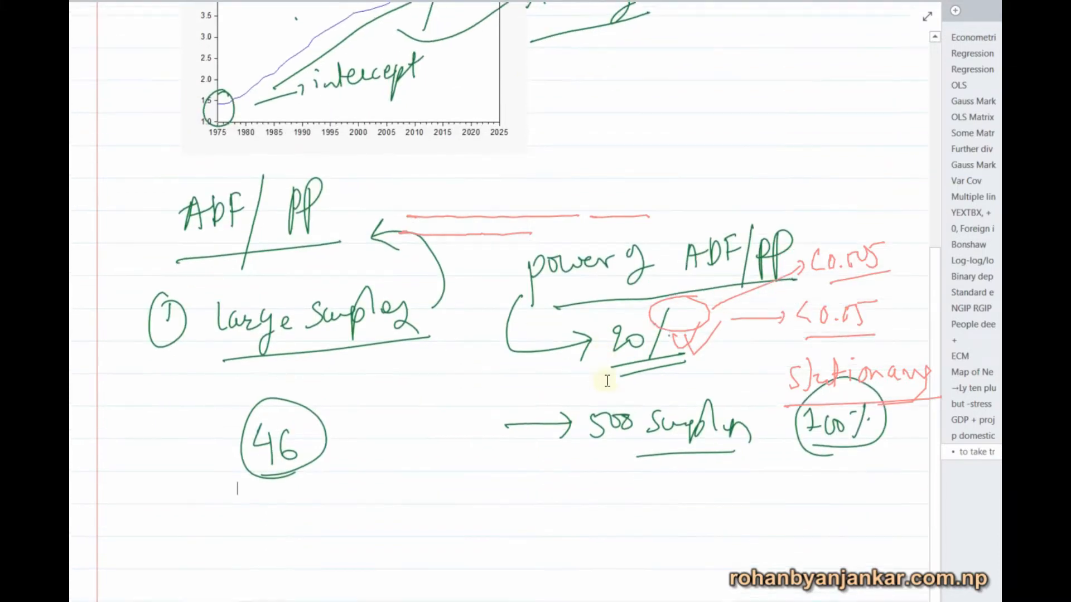
scroll(607, 381, "up", 5)
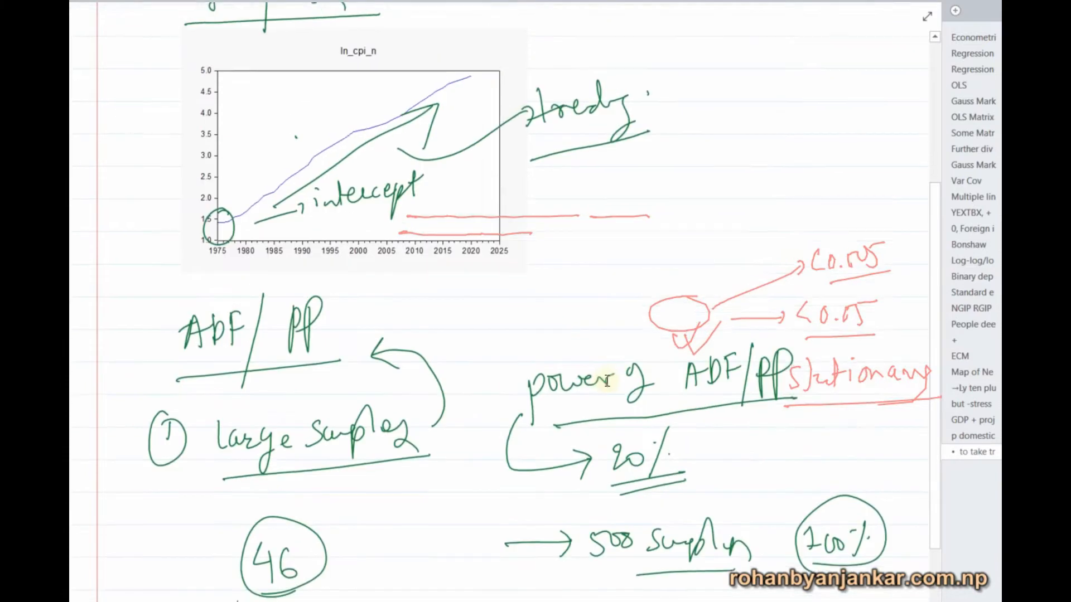
left_click(955, 11)
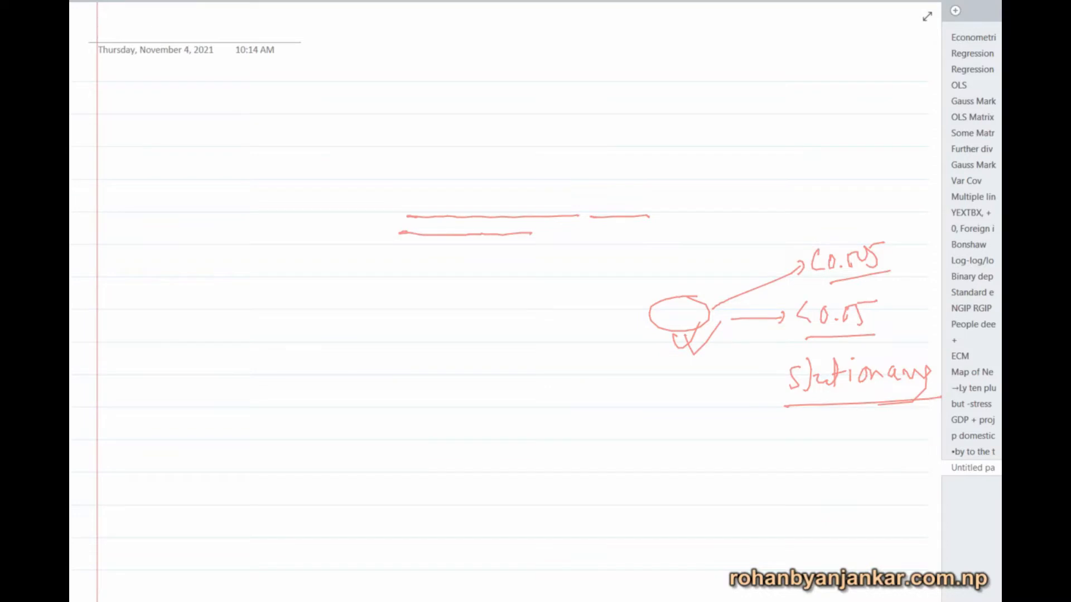
left_click_drag(331, 142, 977, 486)
key("Delete")
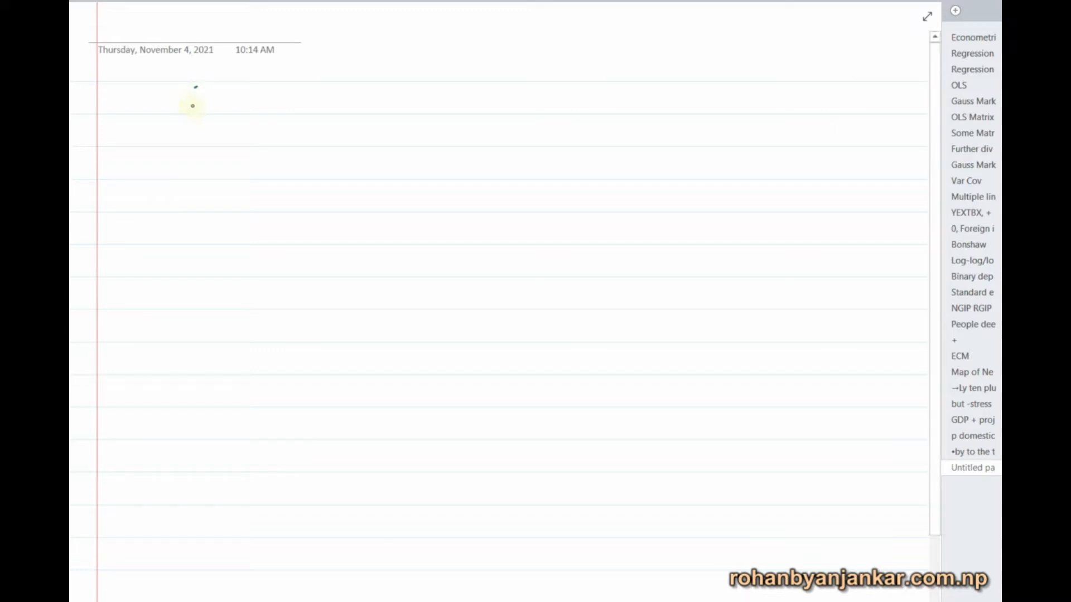
Step: Write "OLS" at the head of the new page, underline it and draw a downward arrow beneath it
left_click_drag(202, 99, 203, 95)
left_click_drag(216, 92, 226, 115)
left_click_drag(240, 92, 215, 118)
left_click_drag(192, 138, 266, 135)
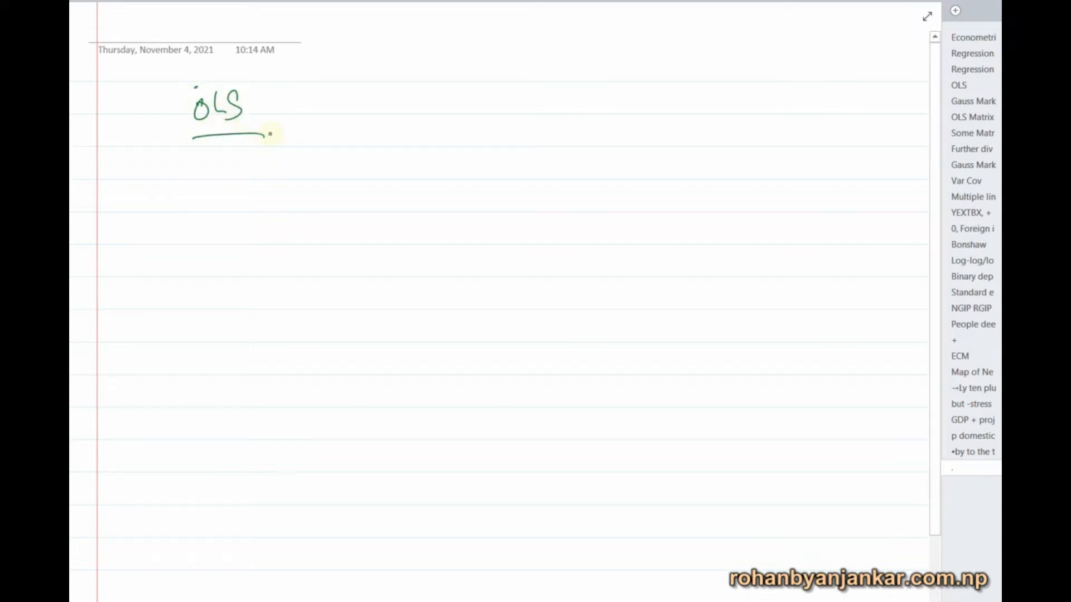
left_click_drag(216, 155, 217, 179)
left_click_drag(247, 147, 273, 153)
Step: Write "Assumptions" below the arrow under OLS, undoing stray strokes, and underline the word
mouse_move(169, 199)
left_mouse_down()
mouse_move(161, 223)
mouse_move(180, 229)
left_mouse_up()
mouse_move(188, 208)
left_mouse_down()
mouse_move(160, 224)
mouse_move(213, 217)
mouse_move(173, 215)
mouse_move(190, 237)
mouse_move(188, 221)
left_mouse_up()
key("ctrl+z")
key("ctrl+z")
key("ctrl+z")
key("ctrl+z")
left_click_drag(207, 211, 202, 225)
mouse_move(219, 215)
left_mouse_down()
mouse_move(212, 228)
mouse_move(248, 220)
left_mouse_up()
mouse_move(248, 220)
left_mouse_down()
mouse_move(247, 252)
mouse_move(257, 237)
left_mouse_up()
mouse_move(263, 199)
left_mouse_down()
mouse_move(273, 230)
mouse_move(279, 212)
left_mouse_up()
left_click_drag(285, 211, 328, 240)
left_click_drag(161, 263, 352, 246)
Step: Write a circled 1 followed by "stationary" under the Assumptions heading and underline the word
left_click_drag(174, 303, 176, 319)
mouse_move(174, 289)
left_mouse_down()
mouse_move(150, 306)
mouse_move(184, 291)
left_mouse_up()
left_click_drag(254, 294, 241, 324)
left_click_drag(249, 296, 259, 324)
mouse_move(273, 307)
left_mouse_down()
mouse_move(258, 312)
mouse_move(293, 321)
left_mouse_up()
mouse_move(288, 290)
left_mouse_down()
mouse_move(286, 323)
mouse_move(306, 304)
left_mouse_up()
mouse_move(307, 304)
left_mouse_down()
mouse_move(316, 322)
mouse_move(349, 299)
mouse_move(380, 304)
mouse_move(332, 336)
left_mouse_up()
left_click_drag(243, 356, 393, 343)
Step: Write the equation "(Y = α + βX)" in parentheses beside "stationary" and underline it
mouse_move(448, 274)
left_mouse_down()
mouse_move(437, 284)
mouse_move(447, 333)
left_mouse_up()
left_click_drag(499, 282, 482, 322)
mouse_move(479, 277)
left_mouse_down()
mouse_move(495, 295)
mouse_move(531, 291)
left_mouse_up()
left_click_drag(518, 304, 534, 303)
mouse_move(557, 287)
left_mouse_down()
mouse_move(549, 295)
mouse_move(559, 304)
left_mouse_up()
mouse_move(564, 295)
left_mouse_down()
mouse_move(585, 295)
mouse_move(595, 313)
left_mouse_up()
left_click_drag(629, 280, 612, 313)
left_click_drag(609, 286, 627, 316)
left_click_drag(632, 253, 623, 326)
left_click_drag(440, 344, 665, 329)
Step: Draw a curved arrow from the equation to an underlined "Y ; X stationary" and write "short run" underlined below
mouse_move(475, 311)
left_mouse_down()
mouse_move(509, 394)
mouse_move(496, 418)
left_mouse_up()
mouse_move(552, 373)
left_mouse_down()
mouse_move(531, 419)
mouse_move(544, 393)
mouse_move(580, 413)
left_mouse_up()
mouse_move(619, 372)
left_mouse_down()
mouse_move(600, 401)
mouse_move(625, 398)
left_mouse_up()
mouse_move(659, 372)
left_mouse_down()
mouse_move(647, 395)
mouse_move(695, 385)
left_mouse_up()
mouse_move(692, 356)
left_mouse_down()
mouse_move(709, 371)
mouse_move(743, 368)
mouse_move(704, 410)
left_mouse_up()
left_click_drag(547, 427, 767, 403)
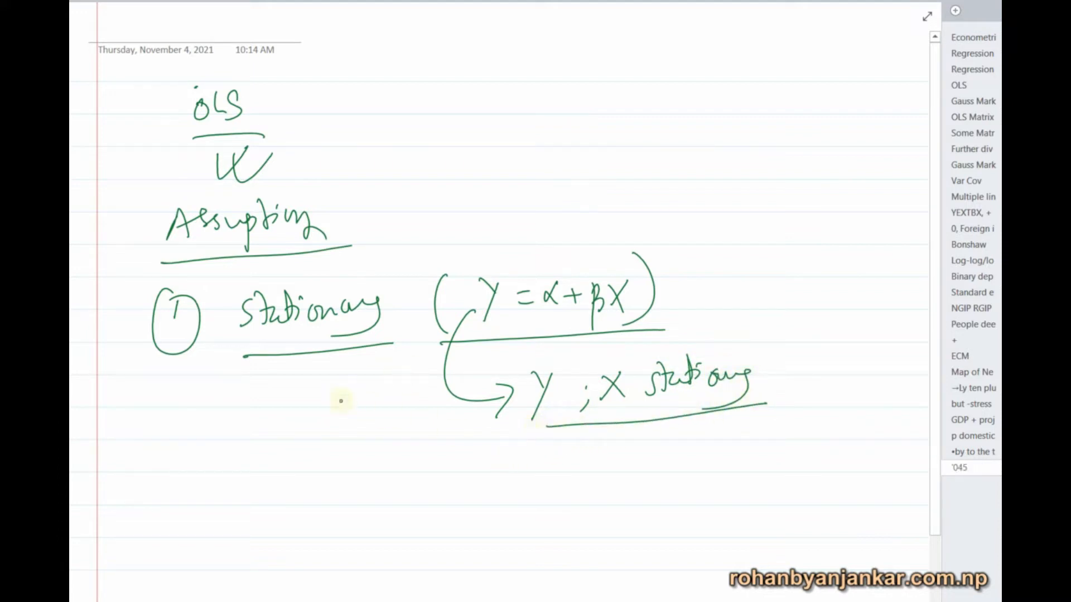
mouse_move(351, 434)
left_mouse_down()
mouse_move(339, 463)
mouse_move(372, 464)
mouse_move(402, 440)
mouse_move(453, 458)
left_mouse_up()
left_click_drag(337, 490, 466, 473)
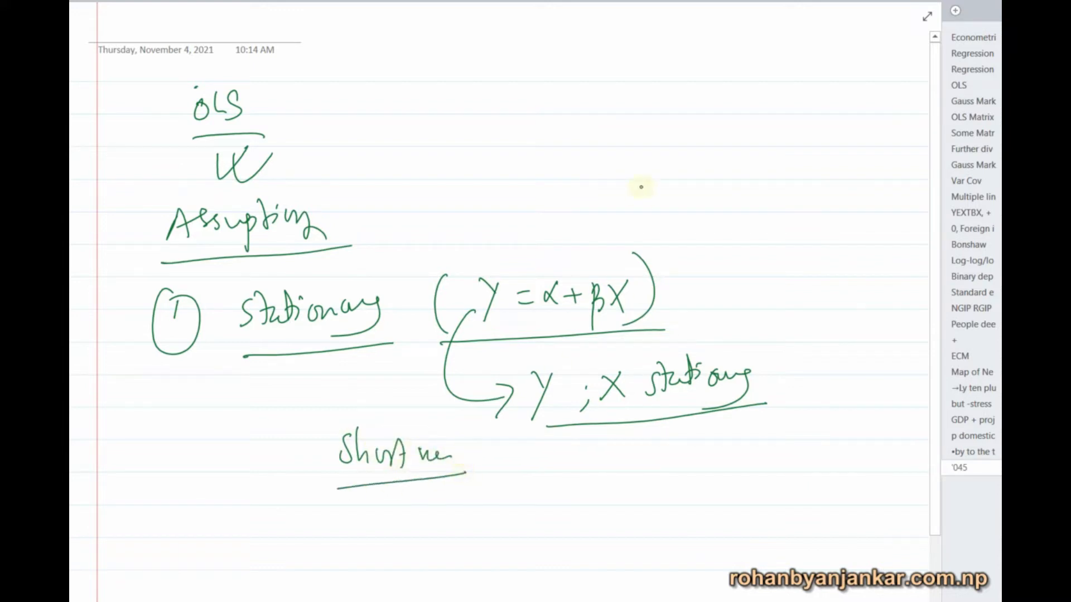
Step: Box Y and X in the equation and write "non-stationary" underlined above it
left_click_drag(474, 272, 476, 335)
left_click_drag(602, 276, 599, 325)
mouse_move(604, 266)
left_mouse_down()
mouse_move(631, 262)
mouse_move(601, 326)
left_mouse_up()
mouse_move(597, 189)
left_mouse_down()
mouse_move(661, 195)
mouse_move(676, 179)
mouse_move(753, 198)
left_mouse_up()
left_click_drag(633, 222, 760, 211)
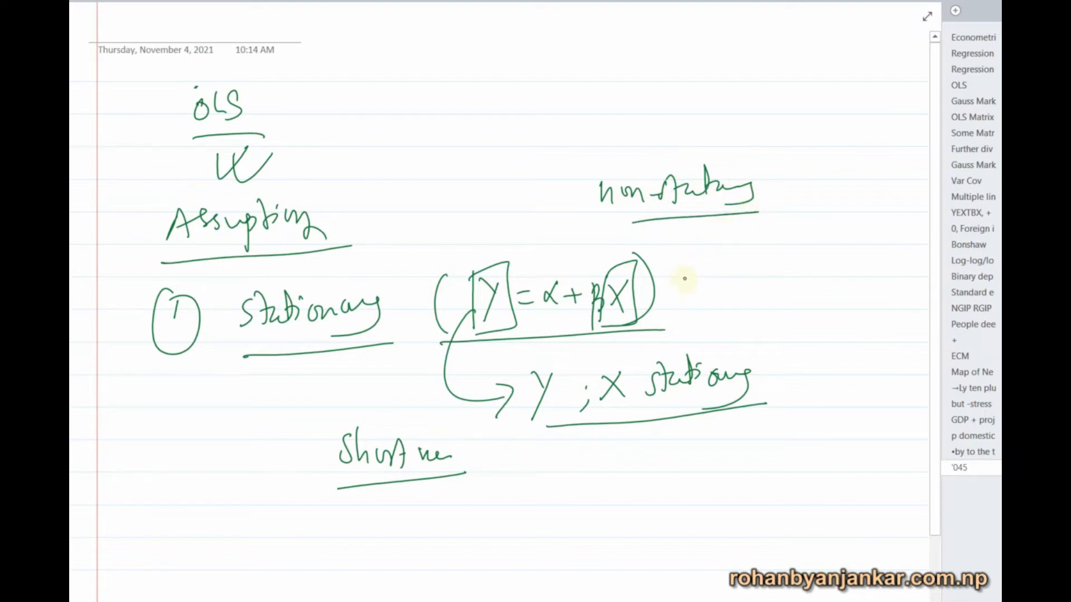
Step: Write "α, β → spurious" under "non-stationary", underline it and draw a long downward arrow from it
mouse_move(708, 246)
left_mouse_down()
mouse_move(792, 247)
mouse_move(820, 273)
mouse_move(806, 257)
mouse_move(834, 239)
mouse_move(896, 245)
left_mouse_up()
left_click_drag(724, 274, 880, 261)
mouse_move(807, 290)
left_mouse_down()
mouse_move(770, 488)
mouse_move(796, 478)
left_mouse_up()
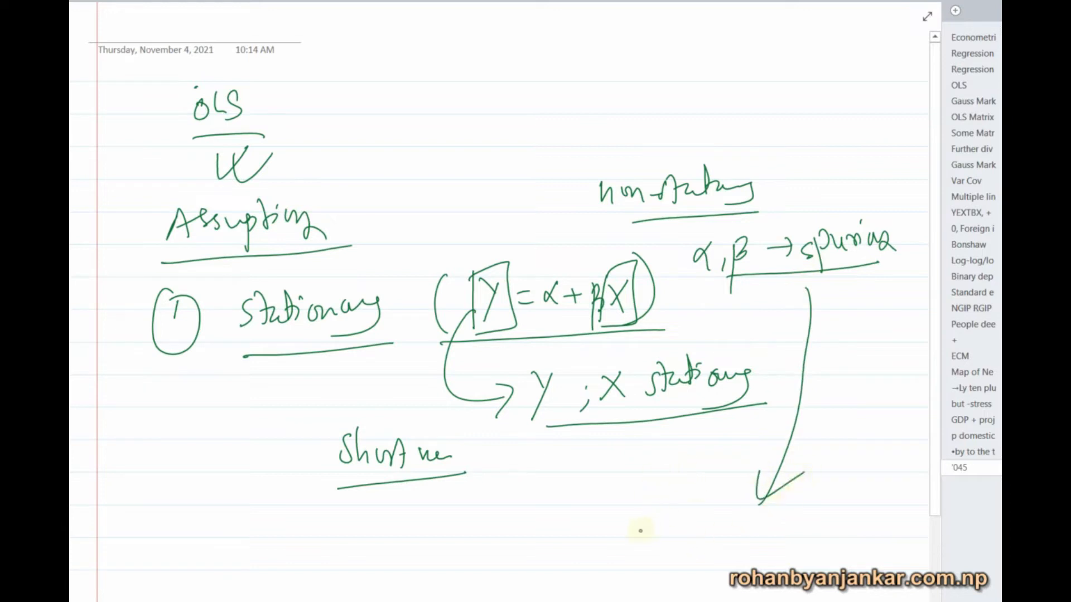
Step: Write "if we want to prove if α, β are not" beneath the long arrow from "spurious"
mouse_move(641, 512)
left_mouse_down()
mouse_move(660, 530)
mouse_move(703, 516)
mouse_move(669, 530)
mouse_move(713, 524)
left_mouse_up()
mouse_move(738, 512)
left_mouse_down()
mouse_move(735, 524)
mouse_move(852, 500)
left_mouse_up()
mouse_move(517, 568)
left_mouse_down()
mouse_move(557, 575)
mouse_move(613, 557)
mouse_move(619, 599)
left_mouse_up()
mouse_move(678, 557)
left_mouse_down()
mouse_move(653, 574)
mouse_move(665, 576)
left_mouse_up()
mouse_move(699, 554)
left_mouse_down()
mouse_move(697, 591)
mouse_move(765, 560)
mouse_move(845, 552)
left_mouse_up()
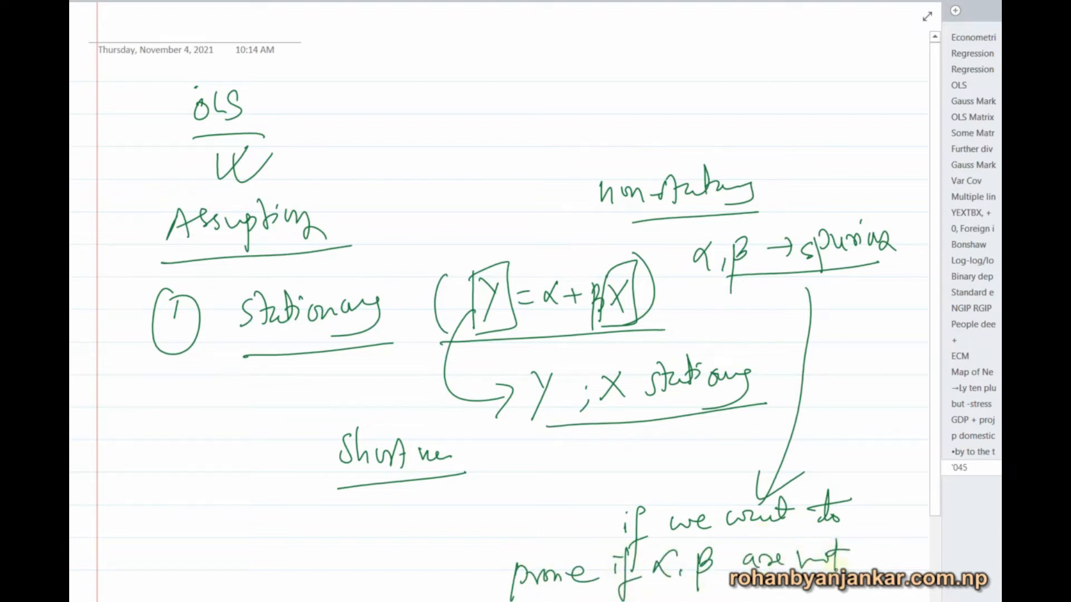
Step: Continue the handwritten note with "spurious then" on the line below "prove if α, β are not"
scroll(769, 484, "down", 3)
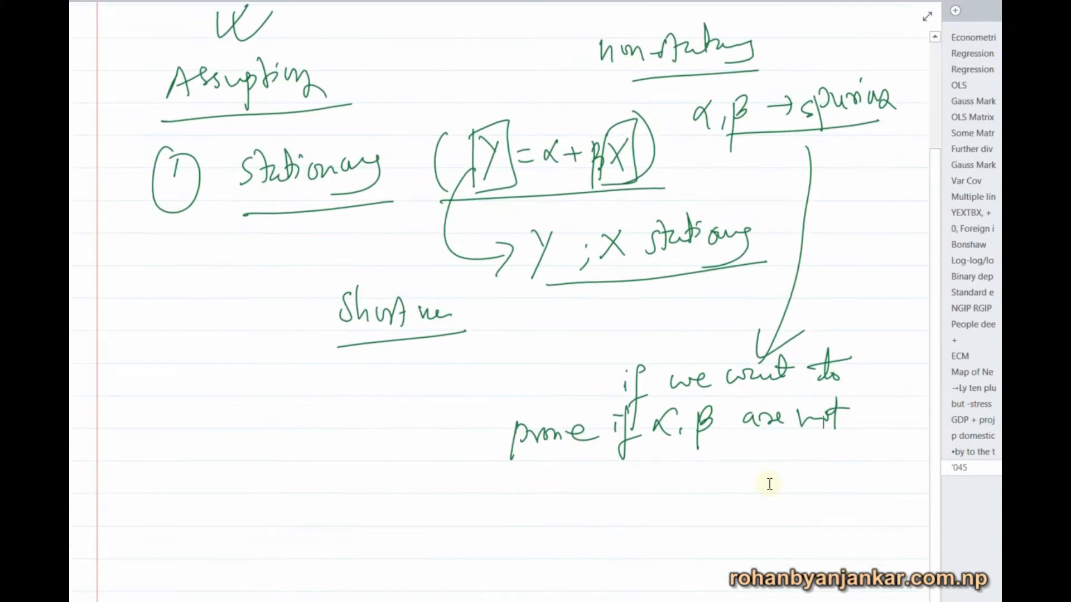
mouse_move(523, 477)
left_mouse_down()
mouse_move(509, 501)
mouse_move(546, 480)
mouse_move(539, 527)
mouse_move(552, 492)
mouse_move(524, 502)
mouse_move(543, 529)
left_mouse_up()
key("ctrl+z")
key("ctrl+z")
key("ctrl+z")
key("ctrl+z")
left_click(560, 490)
left_click(559, 498)
mouse_move(543, 487)
left_mouse_down()
mouse_move(551, 499)
mouse_move(651, 471)
mouse_move(710, 488)
left_mouse_up()
left_click_drag(626, 476, 670, 471)
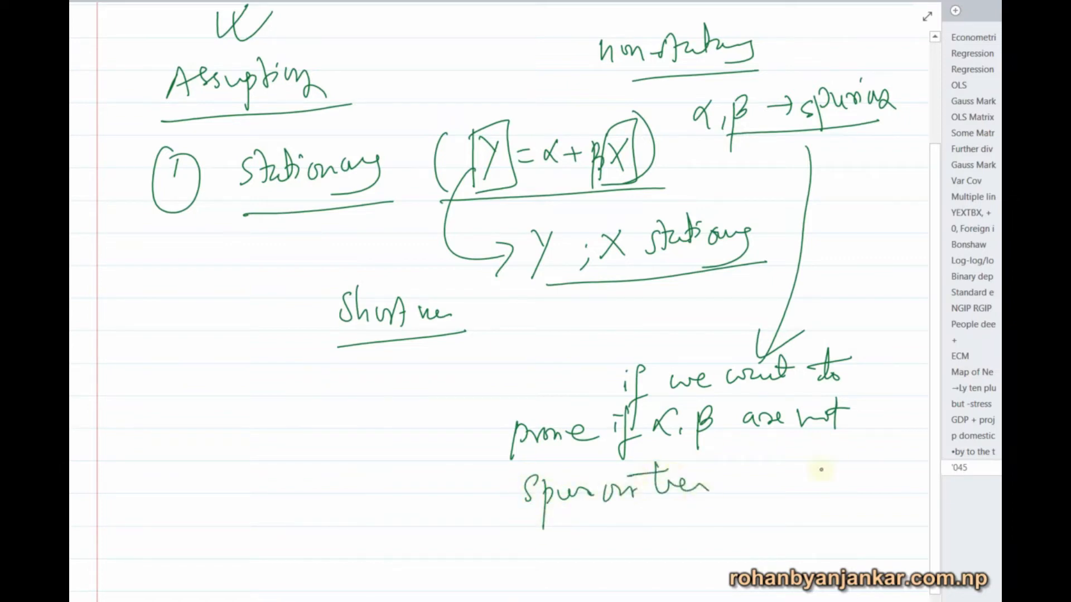
Step: Finish the note with "we need to confirm co-integration" and underline "co-integration"
mouse_move(760, 484)
left_mouse_down()
mouse_move(887, 480)
mouse_move(893, 451)
left_mouse_up()
mouse_move(459, 549)
left_mouse_down()
mouse_move(463, 571)
mouse_move(549, 554)
left_mouse_up()
mouse_move(562, 531)
left_mouse_down()
mouse_move(555, 584)
mouse_move(580, 554)
mouse_move(712, 551)
left_mouse_up()
mouse_move(717, 544)
left_mouse_down()
mouse_move(718, 555)
mouse_move(747, 537)
mouse_move(877, 540)
left_mouse_up()
left_click_drag(800, 575, 868, 566)
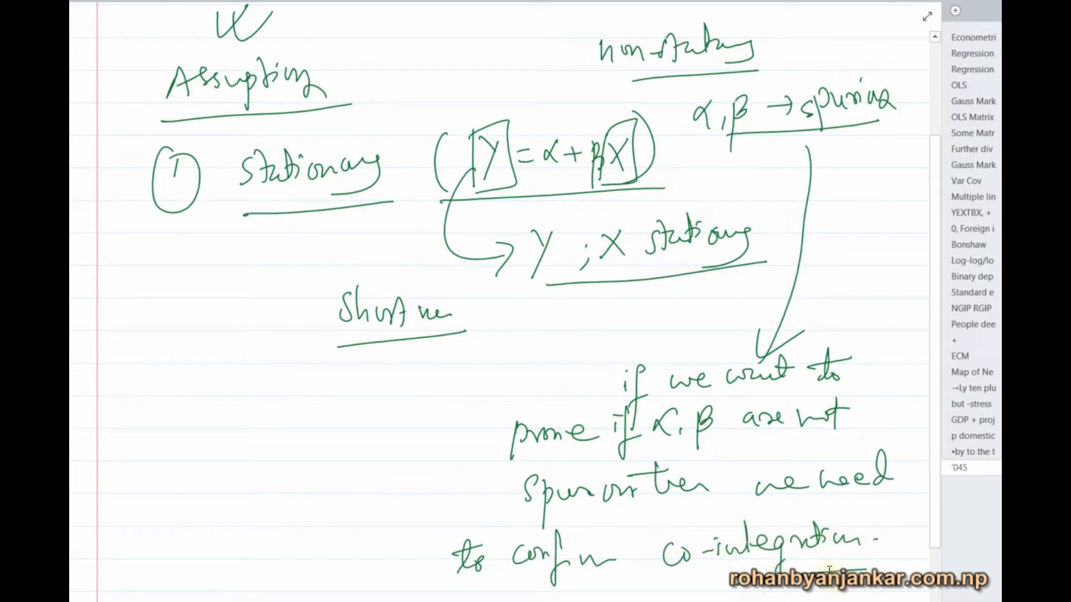
Step: Draw a short downward arrow above Y and another above the βX term in the equation
scroll(829, 566, "up", 2)
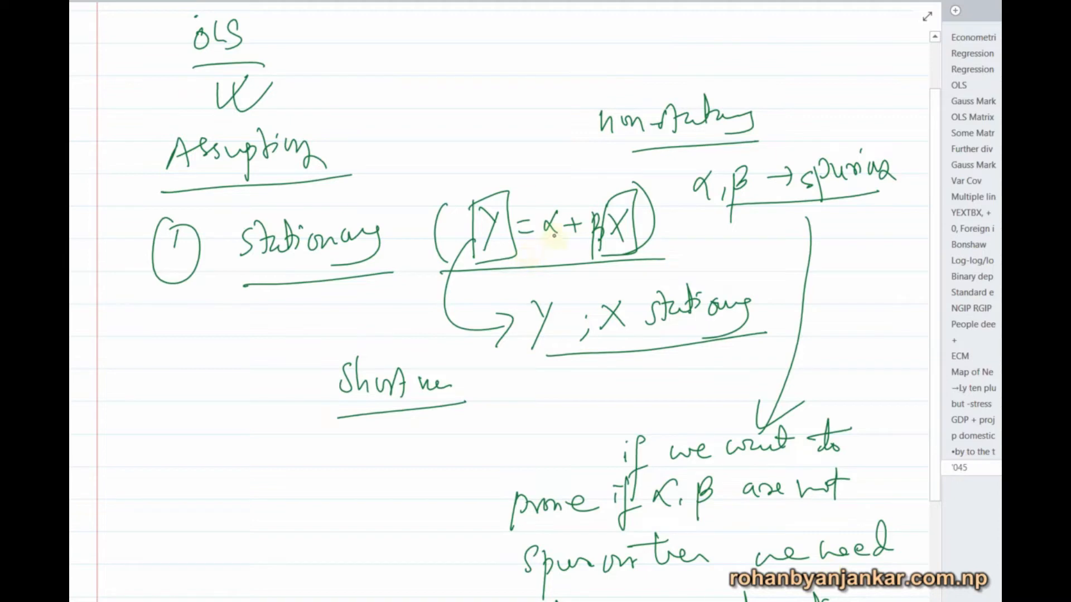
left_click_drag(490, 145, 483, 188)
left_click_drag(471, 173, 495, 175)
left_click_drag(587, 149, 586, 187)
left_click_drag(574, 178, 609, 166)
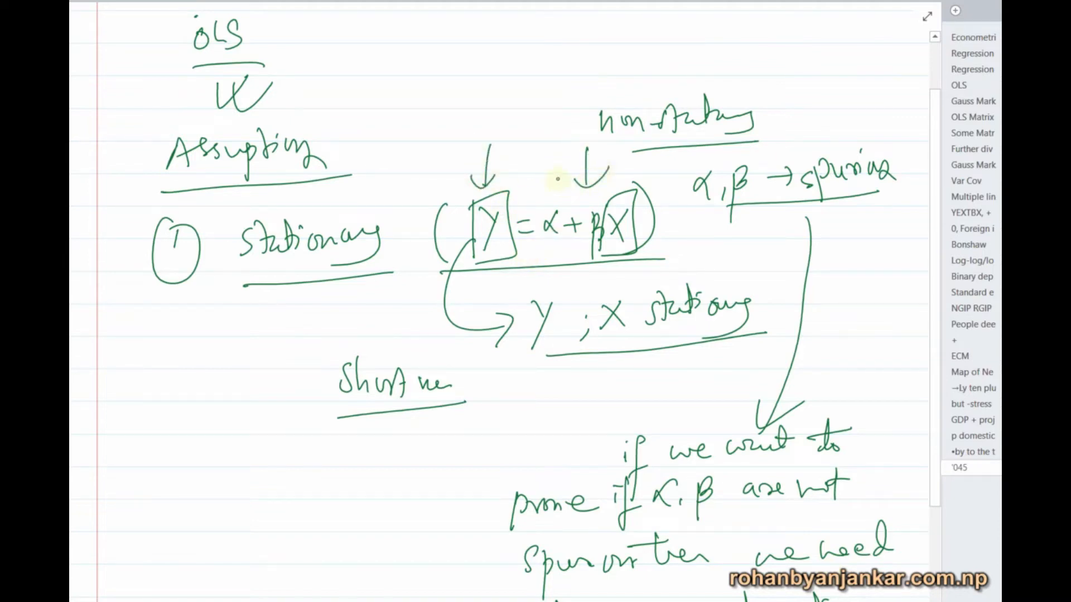
Step: Write "Cointegrated" underlined above the two arrows and underline α and β in the equation
mouse_move(477, 76)
left_mouse_down()
mouse_move(478, 103)
mouse_move(505, 87)
mouse_move(530, 94)
left_mouse_up()
left_click_drag(537, 248, 595, 252)
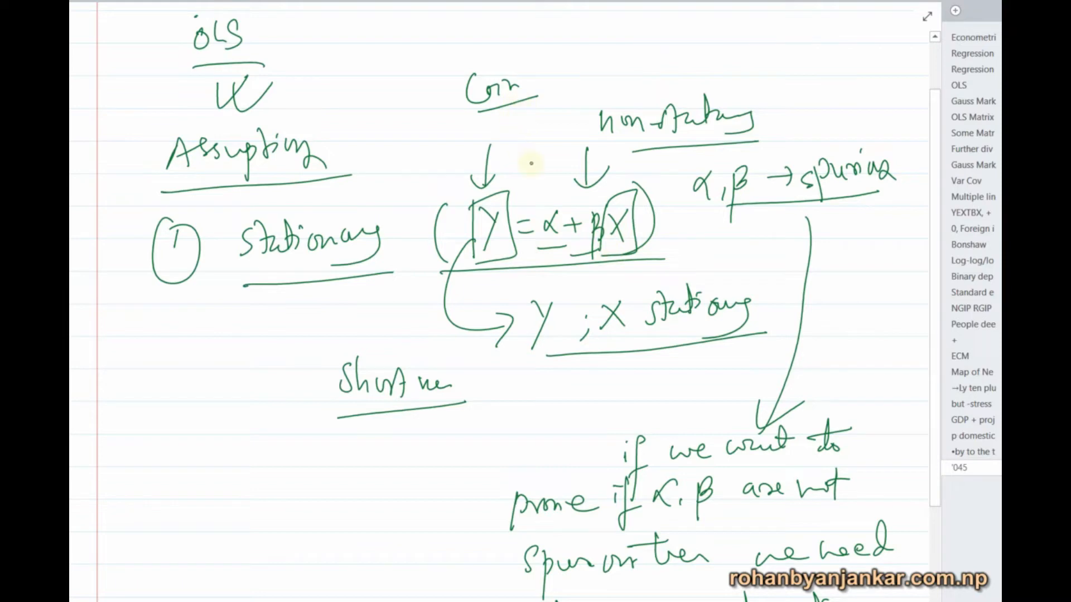
mouse_move(530, 78)
left_mouse_down()
mouse_move(619, 67)
mouse_move(608, 61)
left_mouse_up()
left_click_drag(521, 78, 546, 68)
left_click_drag(470, 131, 634, 64)
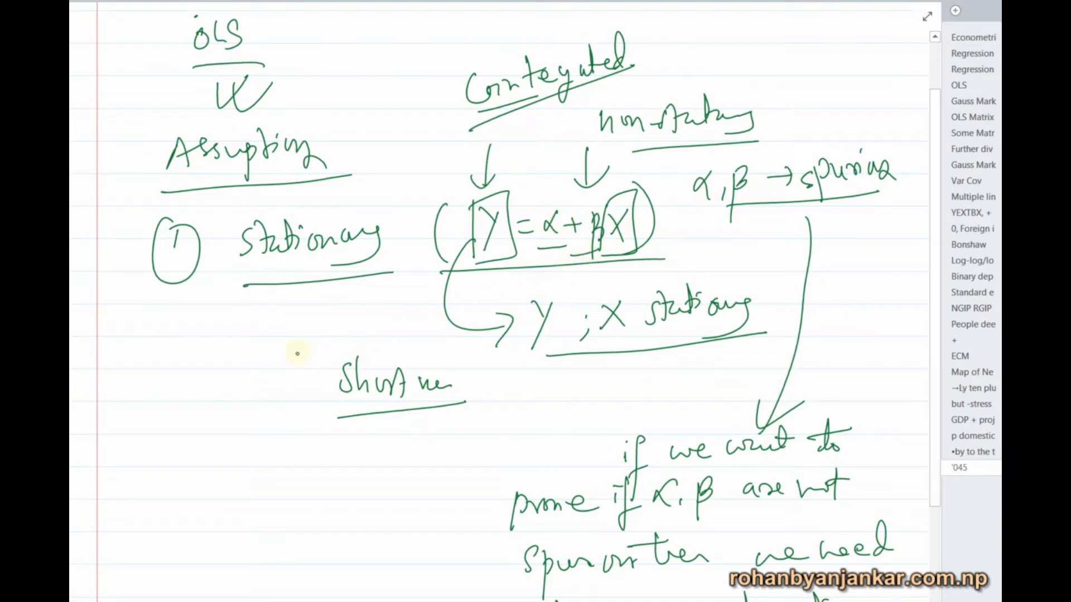
Step: Tick the "stationary" assumption and write the circled second assumption "linear in parameter" below it
mouse_move(317, 284)
left_mouse_down()
mouse_move(343, 288)
mouse_move(372, 263)
left_mouse_up()
mouse_move(172, 360)
left_mouse_down()
mouse_move(184, 386)
mouse_move(168, 344)
left_mouse_up()
mouse_move(226, 351)
left_mouse_down()
mouse_move(227, 373)
mouse_move(249, 372)
mouse_move(232, 365)
mouse_move(247, 366)
mouse_move(223, 377)
left_mouse_up()
left_click_drag(232, 366, 267, 366)
mouse_move(277, 361)
left_mouse_down()
mouse_move(272, 369)
mouse_move(289, 370)
left_mouse_up()
mouse_move(359, 330)
left_mouse_down()
mouse_move(390, 411)
mouse_move(390, 370)
mouse_move(454, 407)
left_mouse_up()
left_click_drag(323, 346, 324, 361)
mouse_move(329, 360)
left_mouse_down()
mouse_move(341, 353)
mouse_move(355, 389)
left_mouse_up()
mouse_move(355, 352)
left_mouse_down()
mouse_move(455, 352)
mouse_move(434, 328)
left_mouse_up()
left_click(474, 342)
Step: Write the circled third assumption "No multicollinearity" in the list
left_click_drag(164, 441, 178, 460)
mouse_move(168, 423)
left_mouse_down()
mouse_move(158, 463)
mouse_move(195, 444)
left_mouse_up()
mouse_move(218, 453)
left_mouse_down()
mouse_move(222, 443)
mouse_move(231, 453)
left_mouse_up()
mouse_move(234, 438)
left_mouse_down()
mouse_move(281, 444)
mouse_move(304, 412)
mouse_move(319, 438)
mouse_move(350, 425)
mouse_move(437, 424)
mouse_move(432, 449)
mouse_move(454, 398)
left_mouse_up()
Step: Write the circled fourth assumption "No serial correlation" and underline "correlation"
mouse_move(170, 512)
left_mouse_down()
mouse_move(178, 537)
mouse_move(184, 512)
mouse_move(264, 530)
mouse_move(355, 507)
mouse_move(386, 533)
mouse_move(371, 504)
mouse_move(491, 496)
left_mouse_up()
key("ctrl+z")
key("ctrl+z")
left_click_drag(379, 543, 472, 524)
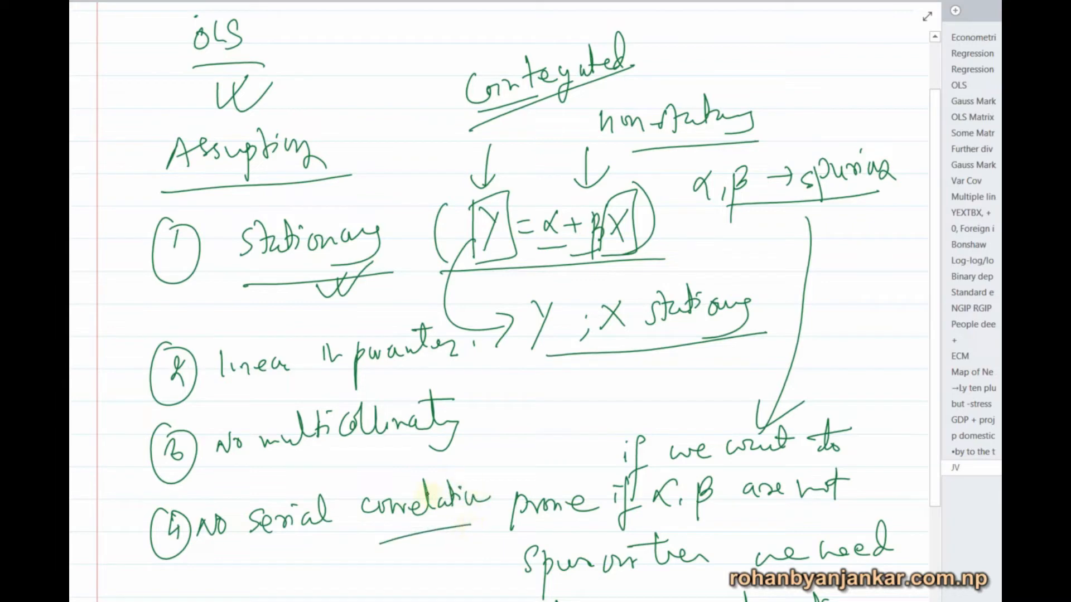
Step: Write the circled fifth assumption "No heteroskedasticity" below the serial correlation entry
mouse_move(181, 575)
left_mouse_down()
mouse_move(176, 587)
mouse_move(188, 595)
mouse_move(211, 580)
mouse_move(268, 580)
left_mouse_up()
mouse_move(275, 573)
left_mouse_down()
mouse_move(284, 566)
mouse_move(291, 576)
left_mouse_up()
left_click(284, 571)
left_click(266, 565)
mouse_move(265, 560)
left_mouse_down()
mouse_move(291, 576)
mouse_move(352, 557)
mouse_move(467, 547)
mouse_move(451, 535)
mouse_move(478, 543)
left_mouse_up()
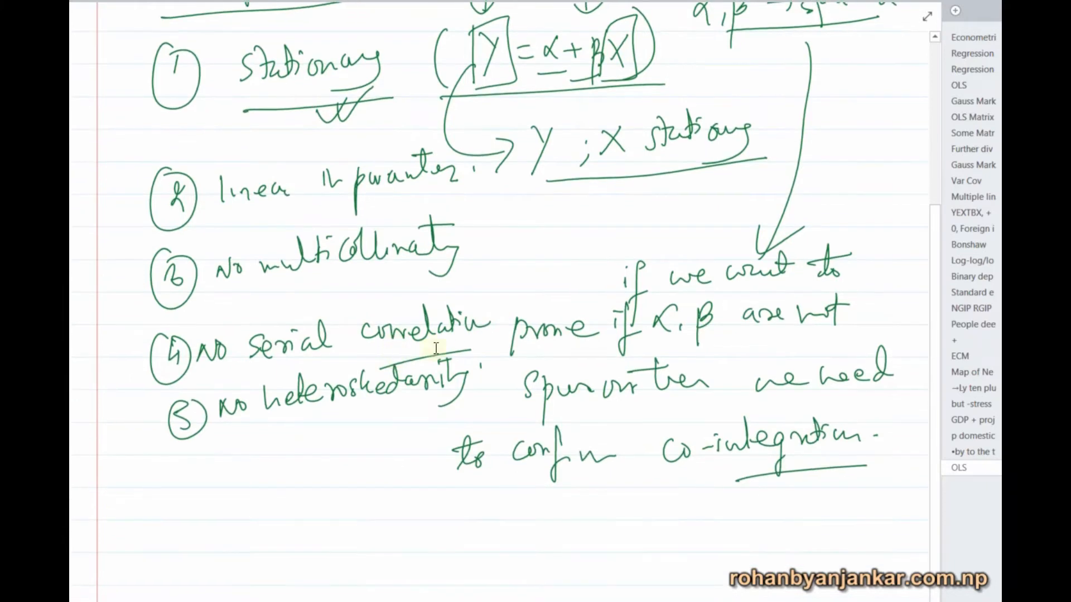
Step: Write the circled sixth assumption "Non-random 'X'" and underline it
mouse_move(166, 478)
left_mouse_down()
mouse_move(167, 524)
mouse_move(149, 514)
left_mouse_up()
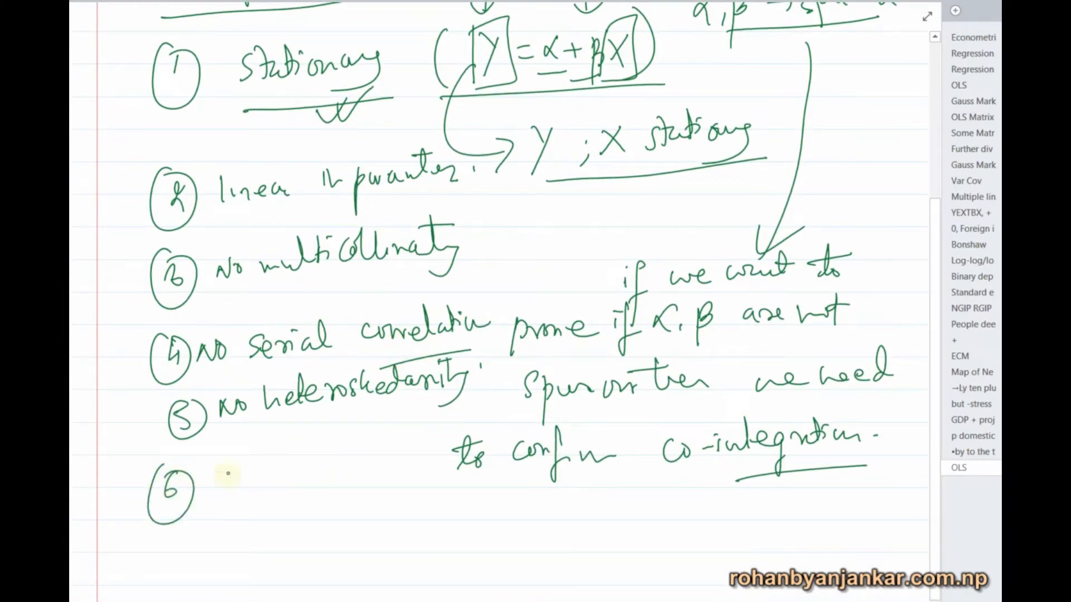
mouse_move(216, 477)
left_mouse_down()
mouse_move(214, 495)
mouse_move(231, 471)
left_mouse_up()
mouse_move(241, 477)
left_mouse_down()
mouse_move(347, 463)
mouse_move(414, 470)
left_mouse_up()
mouse_move(418, 443)
left_mouse_down()
mouse_move(400, 474)
mouse_move(392, 453)
left_mouse_up()
left_click_drag(424, 429, 427, 436)
left_click_drag(257, 510, 416, 474)
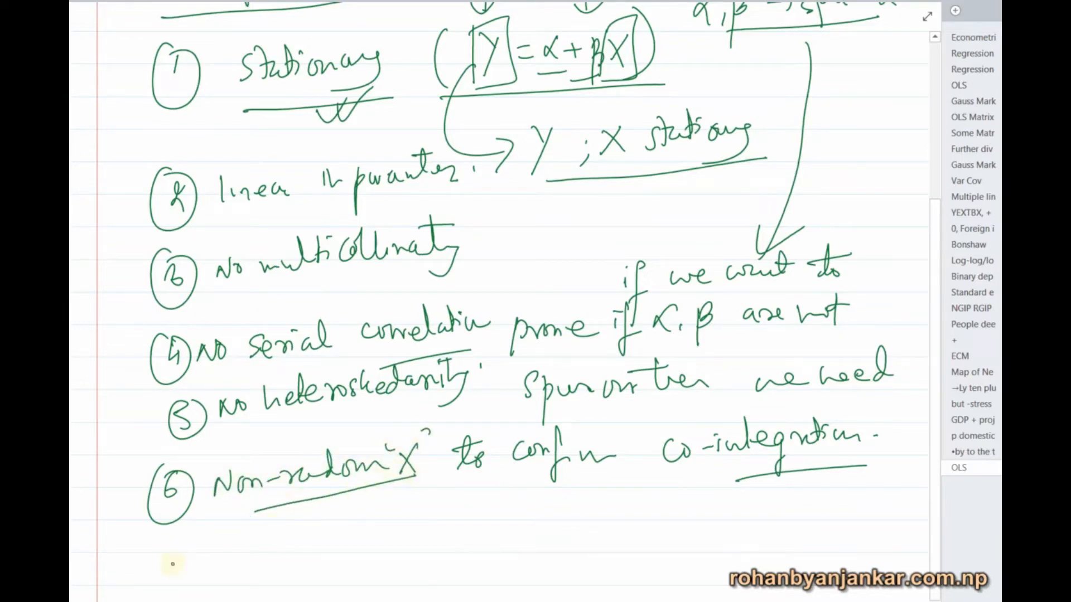
Step: Write the circled seventh assumption "Sum of Error must be zero" and underline its end
mouse_move(170, 549)
left_mouse_down()
mouse_move(173, 585)
mouse_move(169, 535)
left_mouse_up()
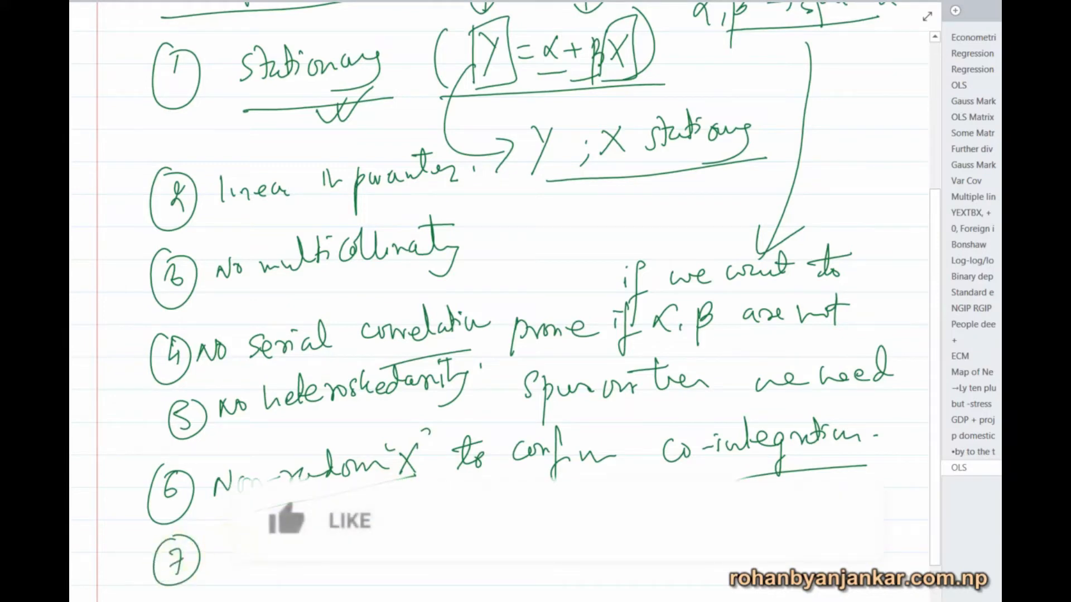
left_click_drag(234, 539, 227, 563)
left_click_drag(296, 546, 301, 568)
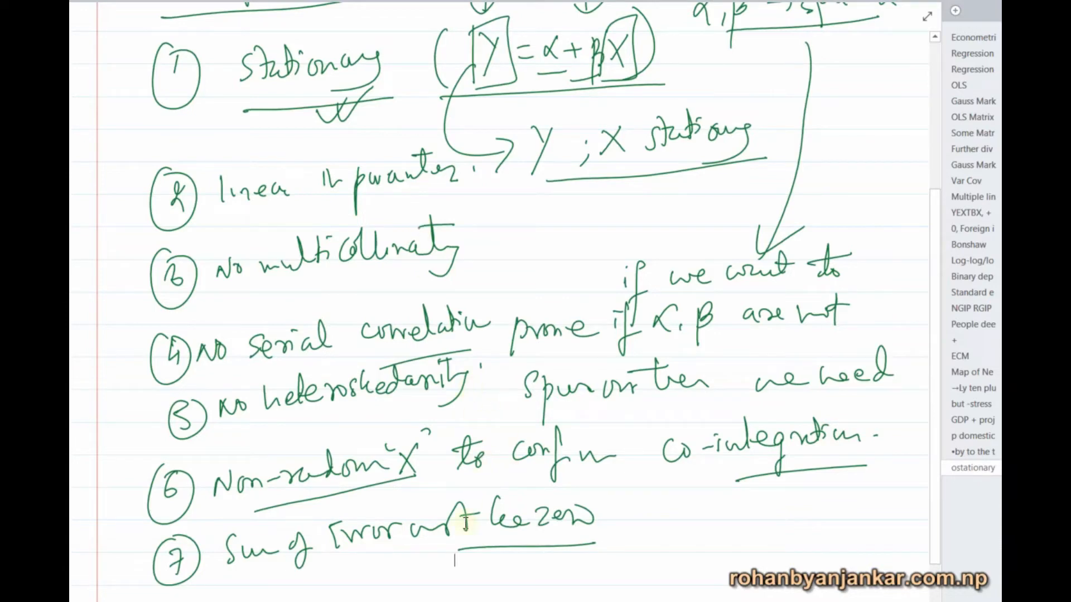
Step: Switch to EViews and close the LN_CPI_N unit root test window
key("alt+Tab")
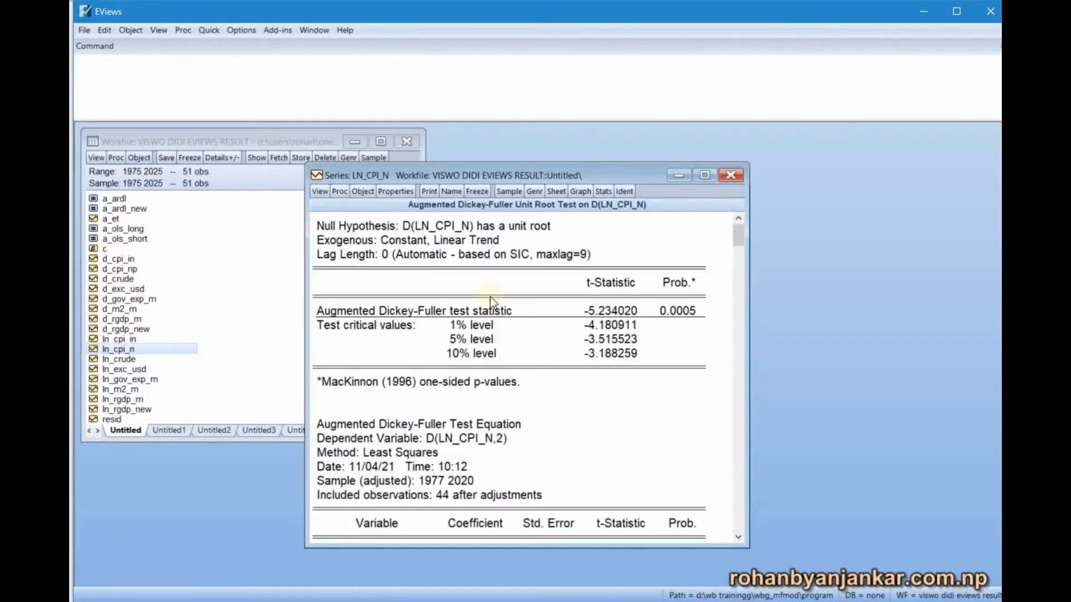
left_click(728, 176)
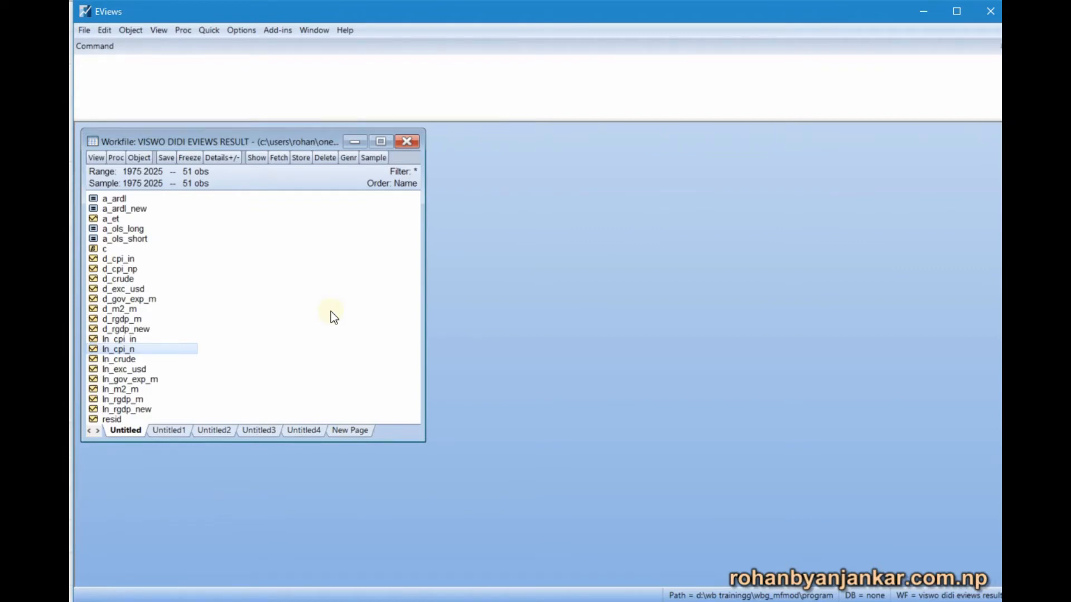
Step: Open d_cpi_np as dependent variable with d_cpi_in, d_crude, d_exc_usd, d_gov_exp_m, d_m2_m and d_rgdp_m as an equation
left_click(120, 271)
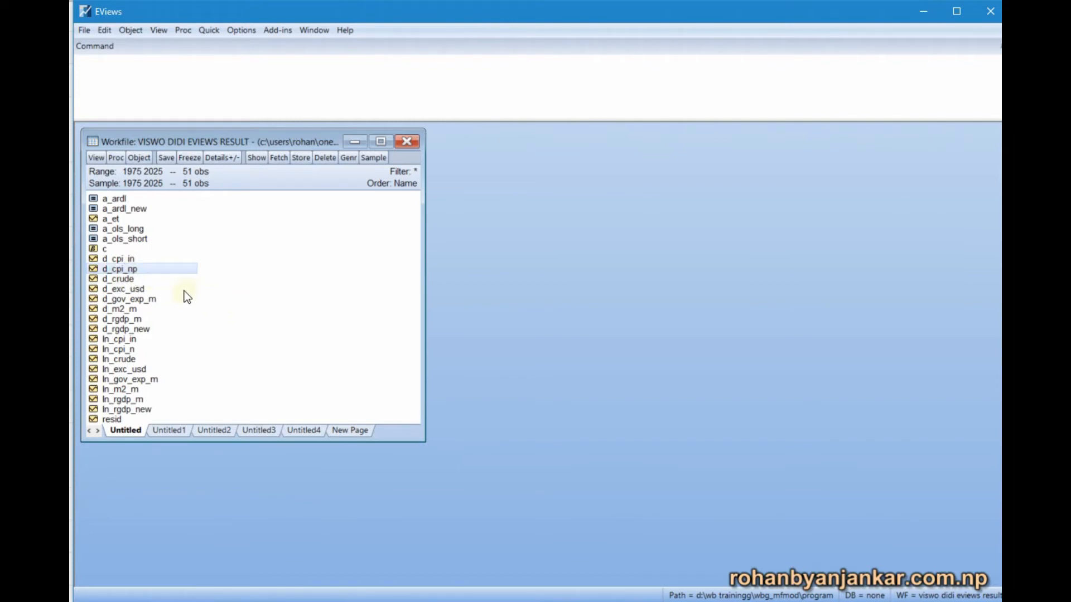
left_click(133, 263, "ctrl")
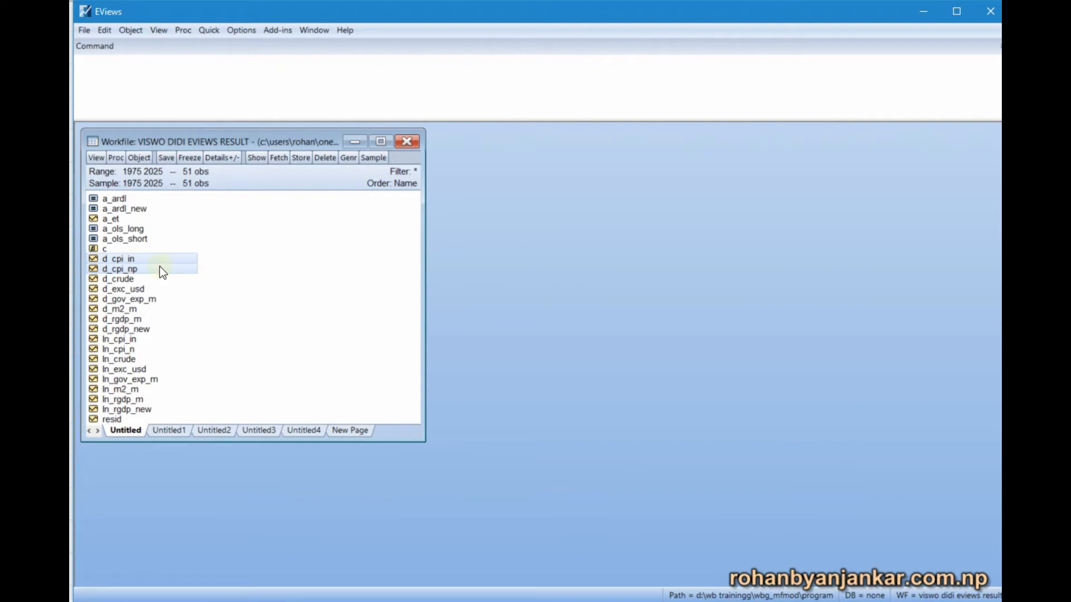
left_click(142, 279, "ctrl")
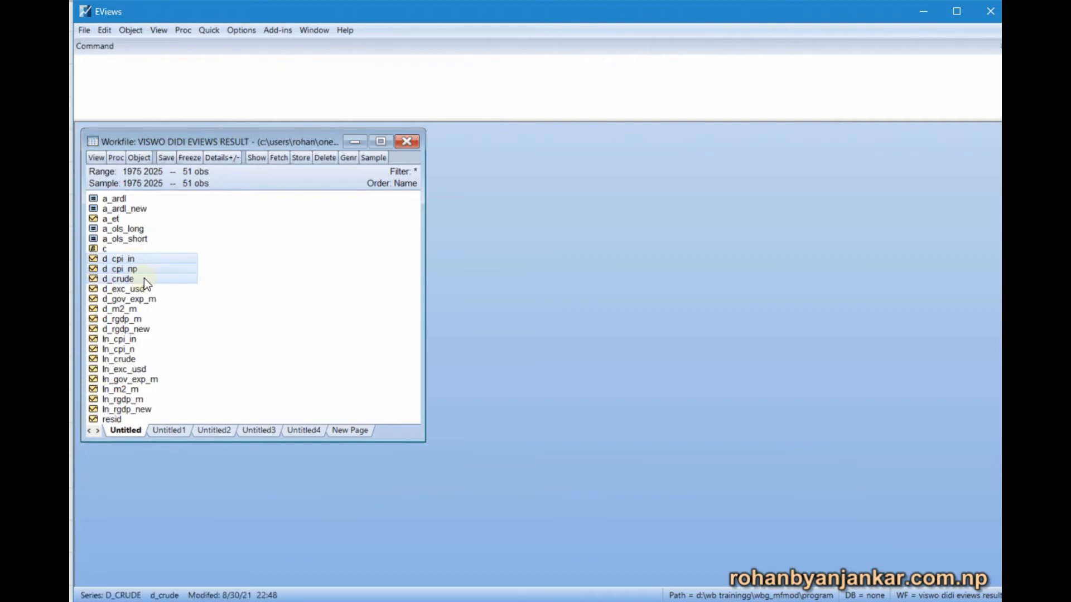
left_click(144, 289, "ctrl")
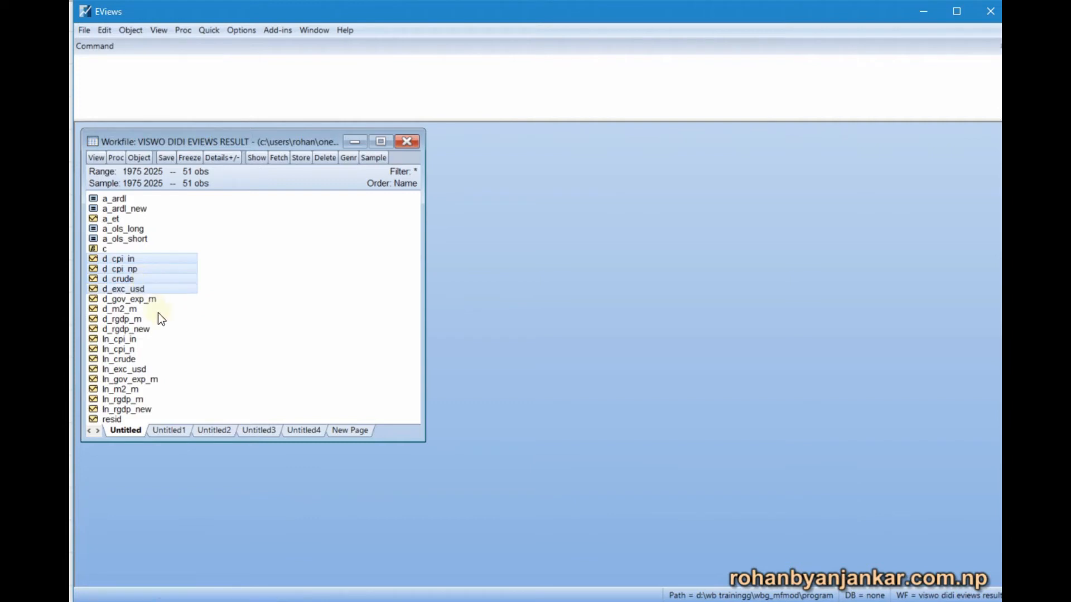
left_click(147, 300, "ctrl")
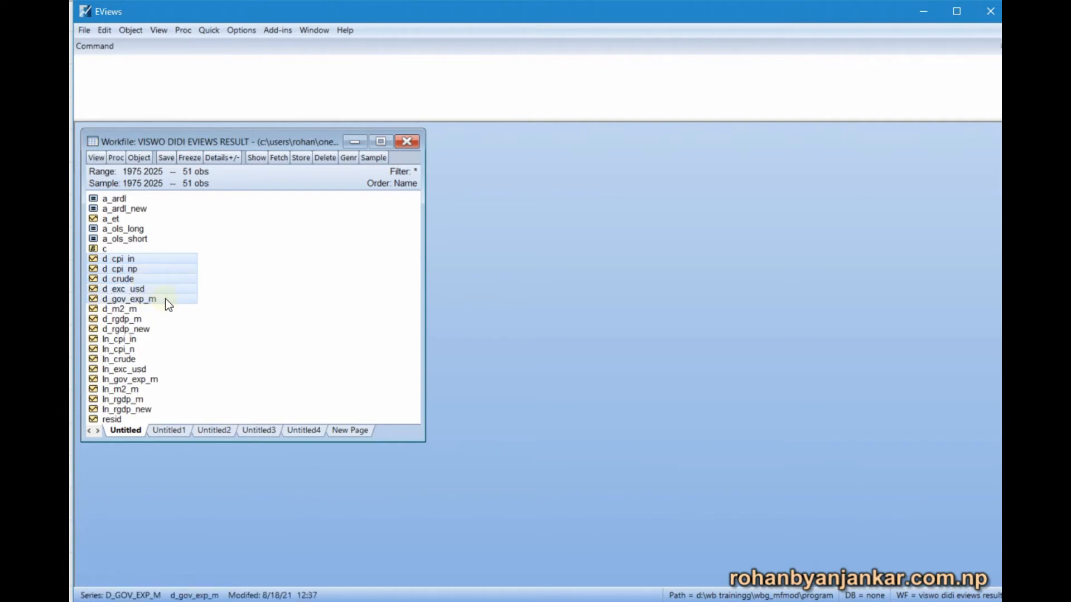
left_click(123, 308, "ctrl")
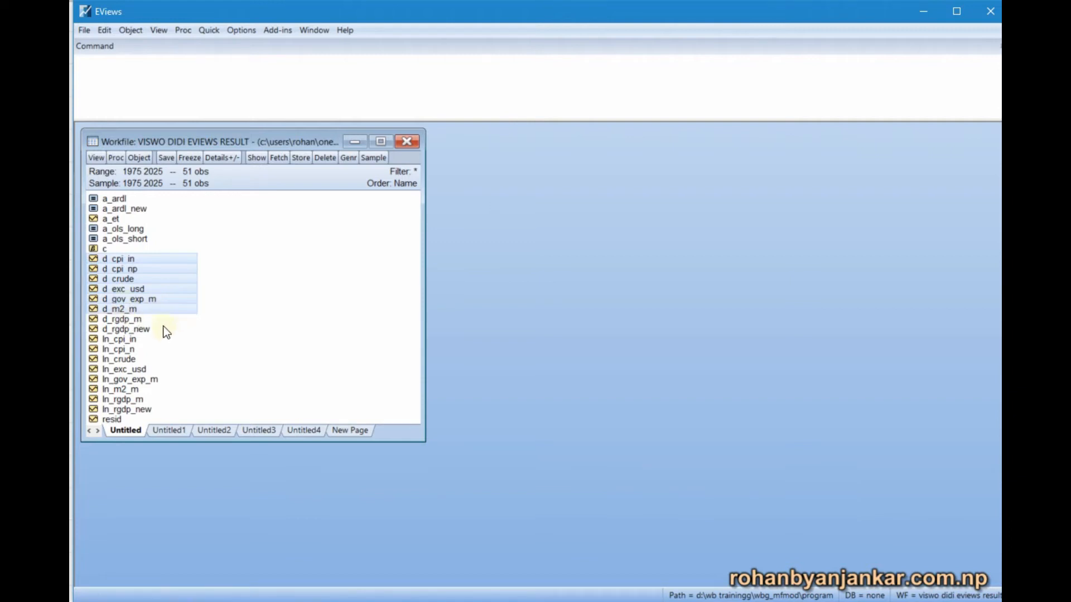
left_click(135, 319, "ctrl")
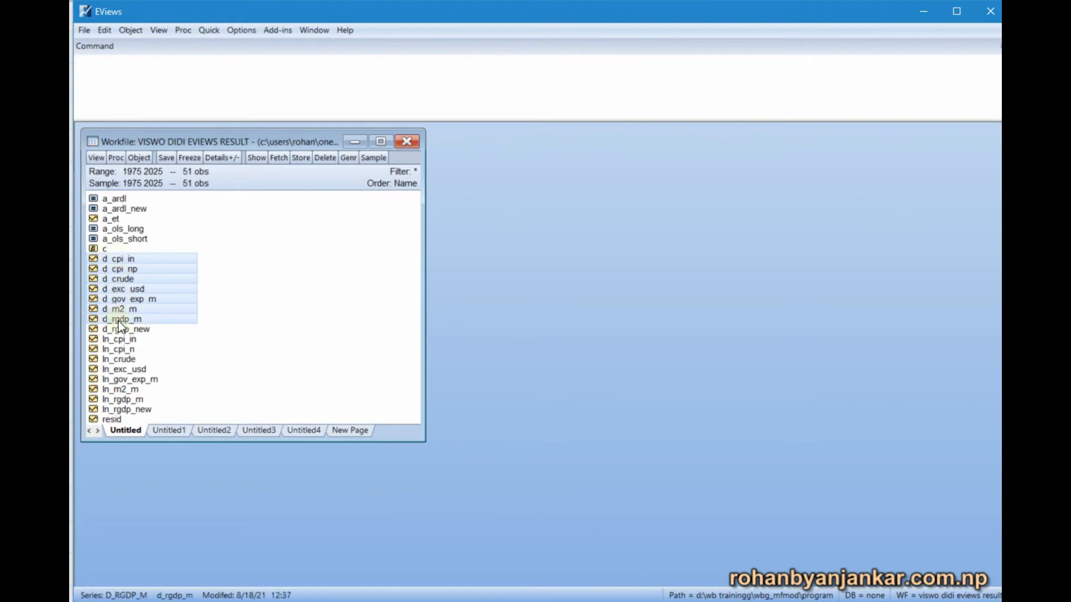
right_click(118, 321)
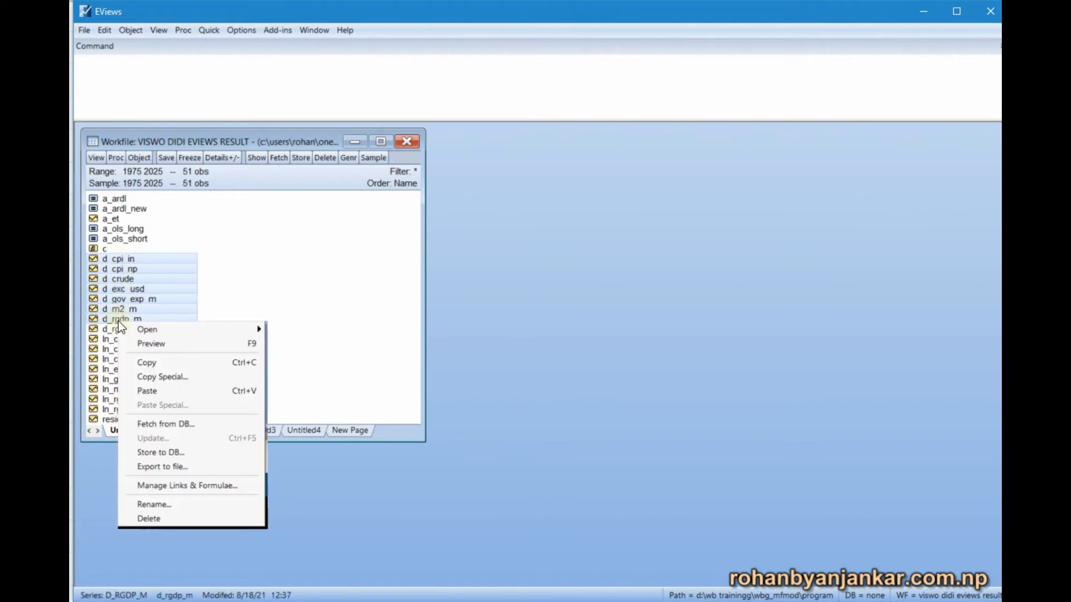
mouse_move(136, 323)
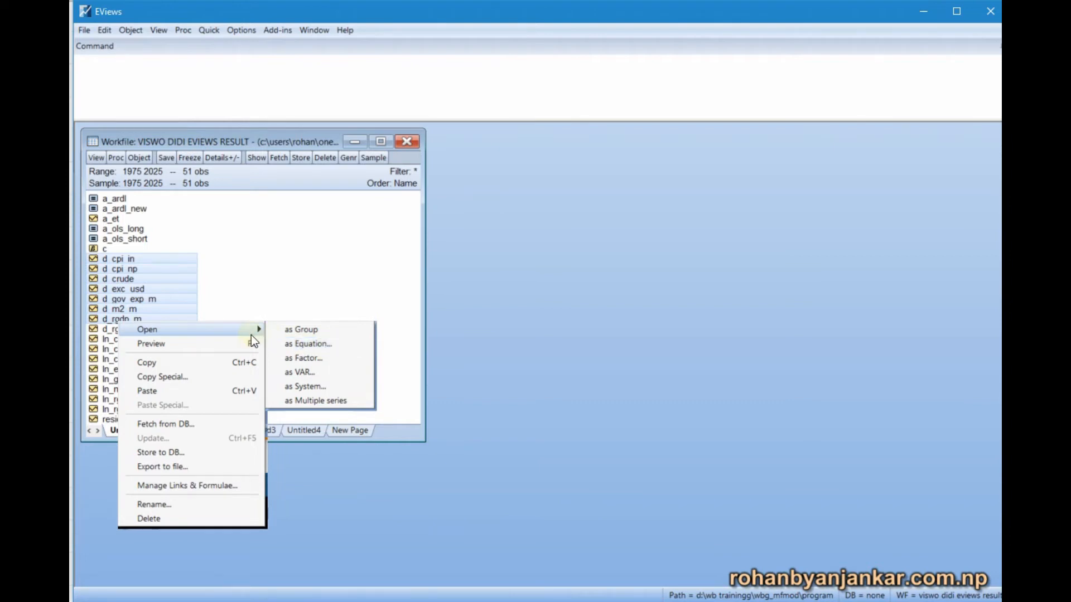
left_click(316, 344)
left_click_drag(486, 174, 475, 176)
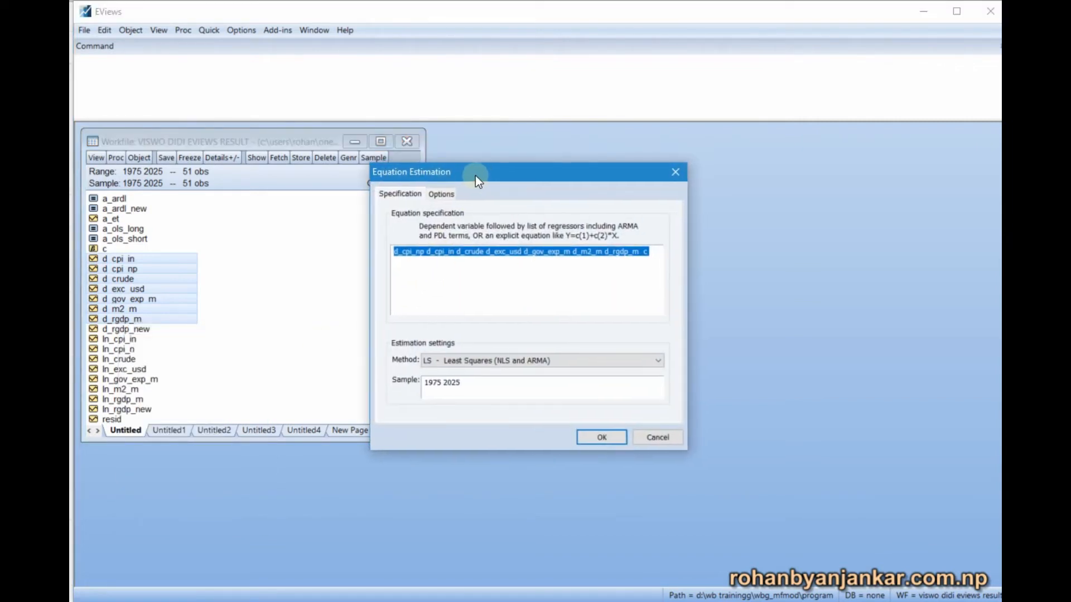
Step: Review the equation's dependent variable and regressors, and set the estimation sample to 1975 2020
left_click(457, 260)
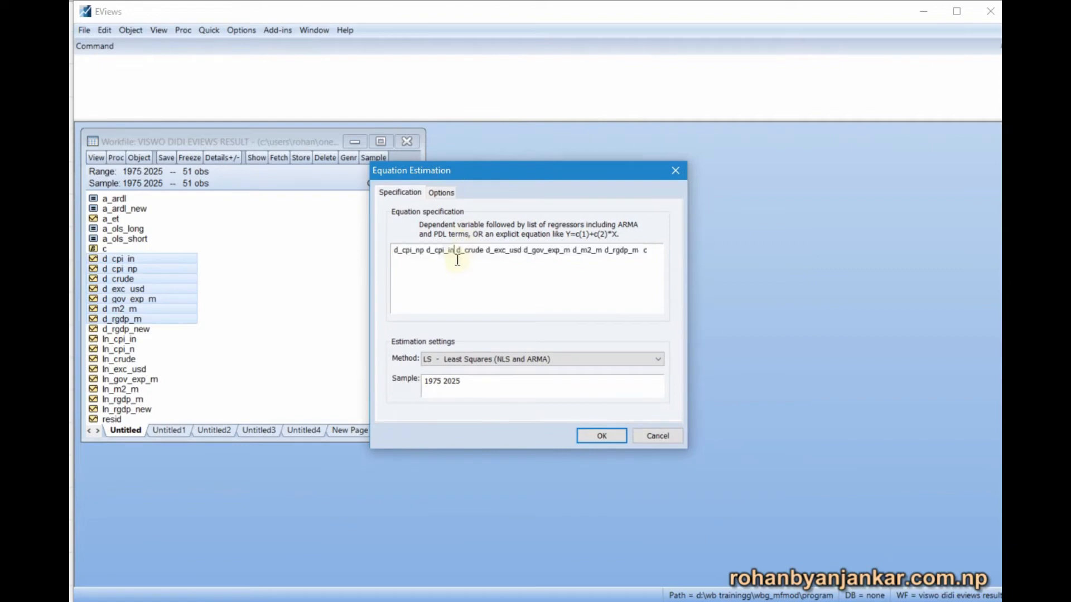
double_click(424, 250)
left_click_drag(426, 249, 657, 265)
left_click(660, 267)
left_click(469, 380)
left_click_drag(484, 388, 418, 380)
left_click(476, 387)
key("BackSpace")
key("BackSpace")
type("20")
double_click(435, 381)
Step: Estimate the equation by least squares with Ordinary covariance, and reposition and enlarge the results window
left_click(440, 193)
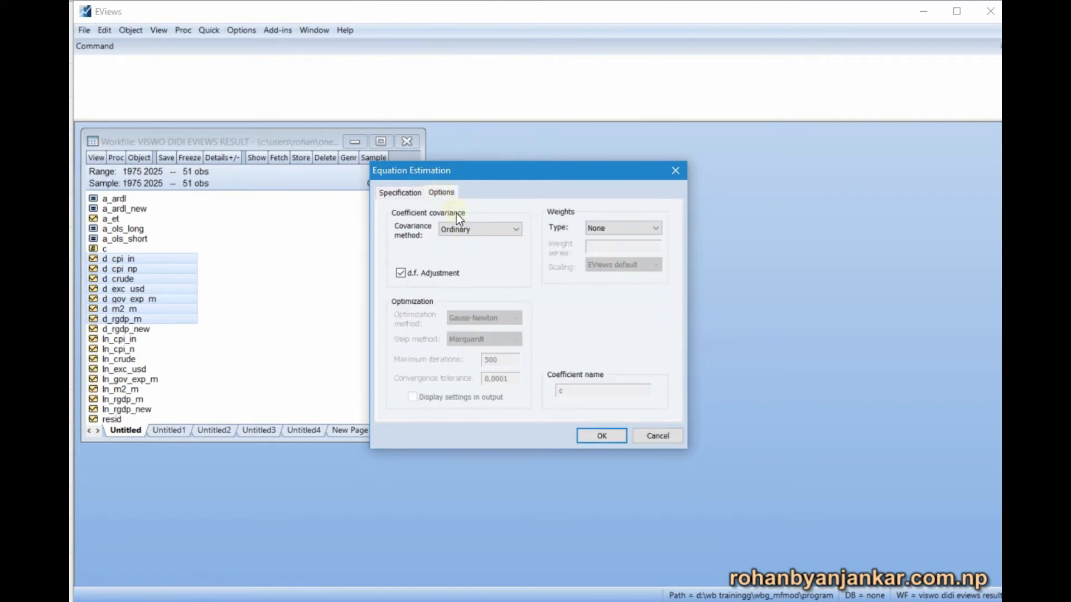
left_click(503, 229)
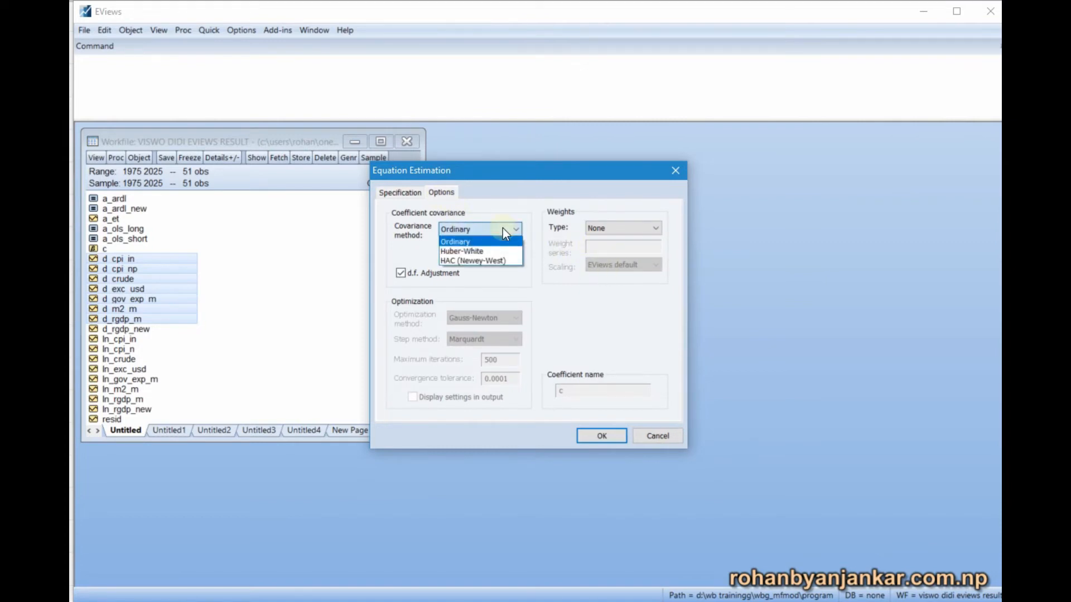
left_click(503, 229)
left_click(411, 191)
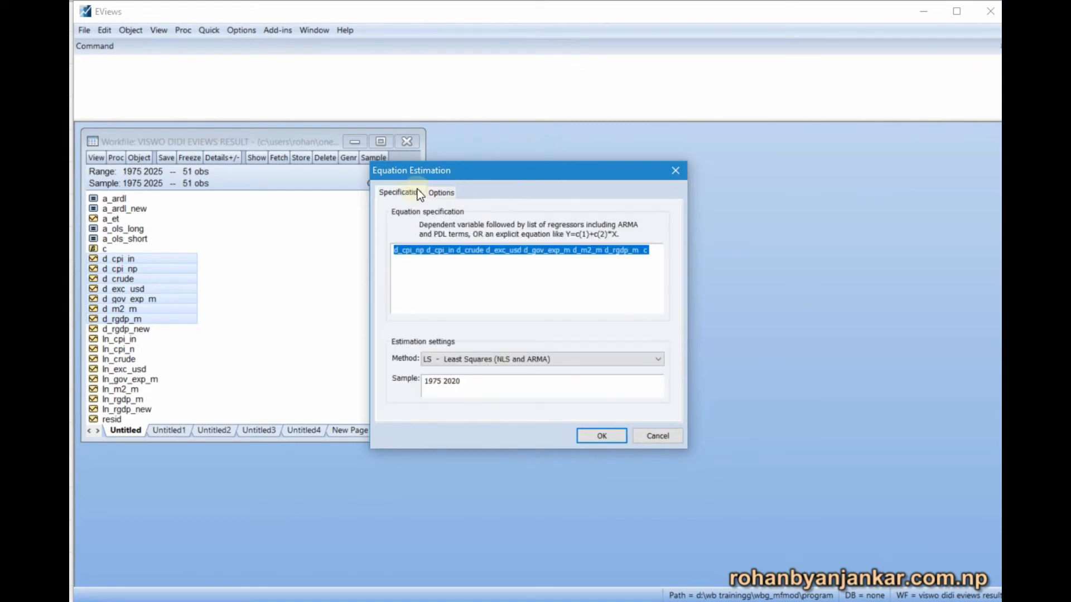
left_click(599, 435)
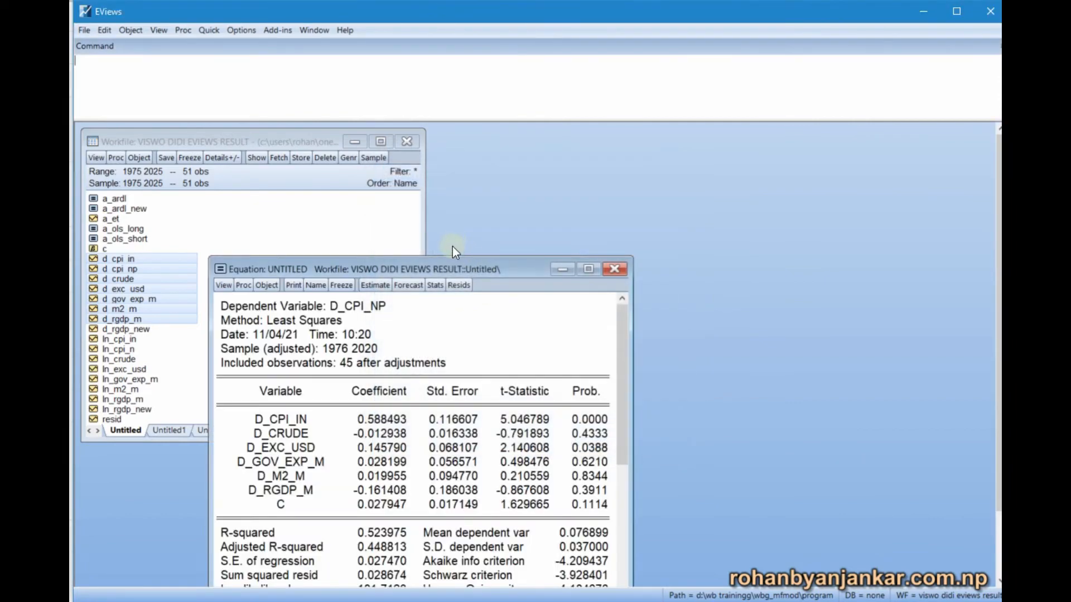
left_click_drag(453, 265, 544, 141)
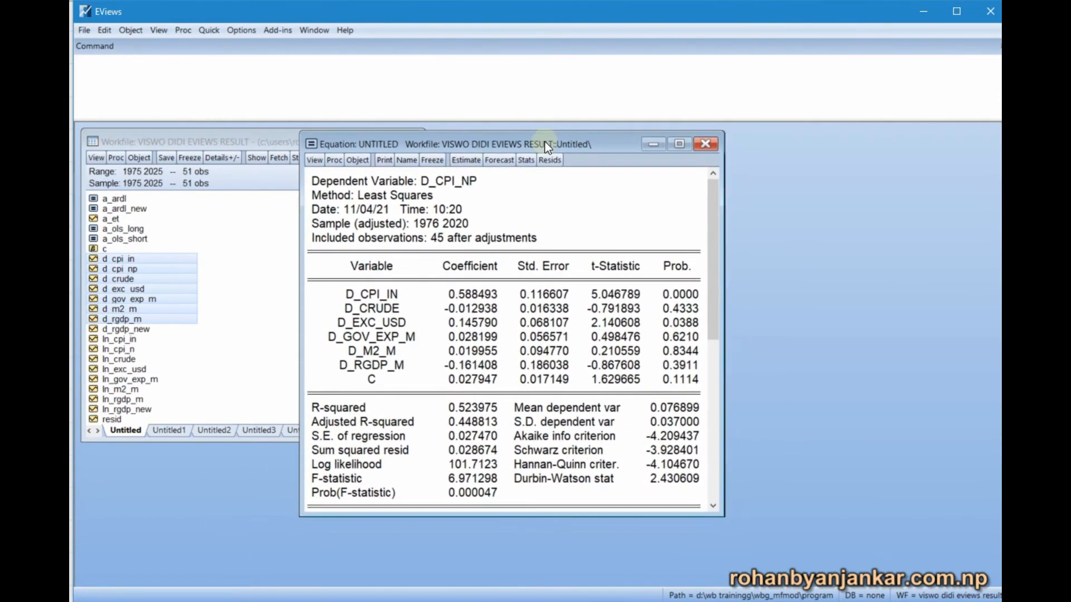
left_click_drag(723, 517, 753, 538)
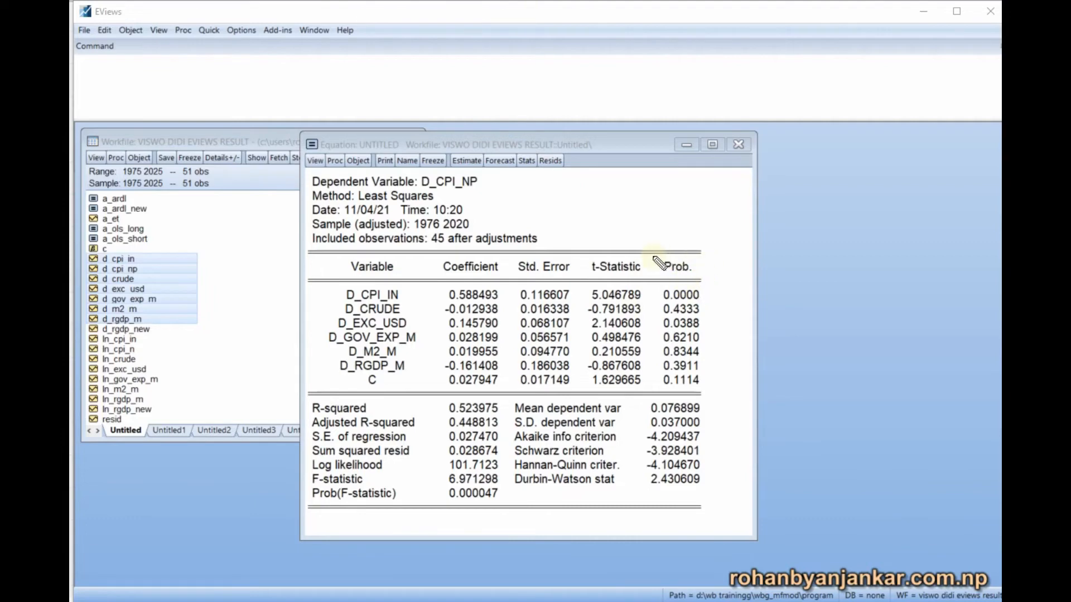
Step: Draw red boxes around the Prob. column and the R-squared row of the regression output
mouse_move(655, 255)
left_mouse_down()
mouse_move(658, 388)
mouse_move(712, 390)
mouse_move(709, 282)
mouse_move(641, 256)
left_mouse_up()
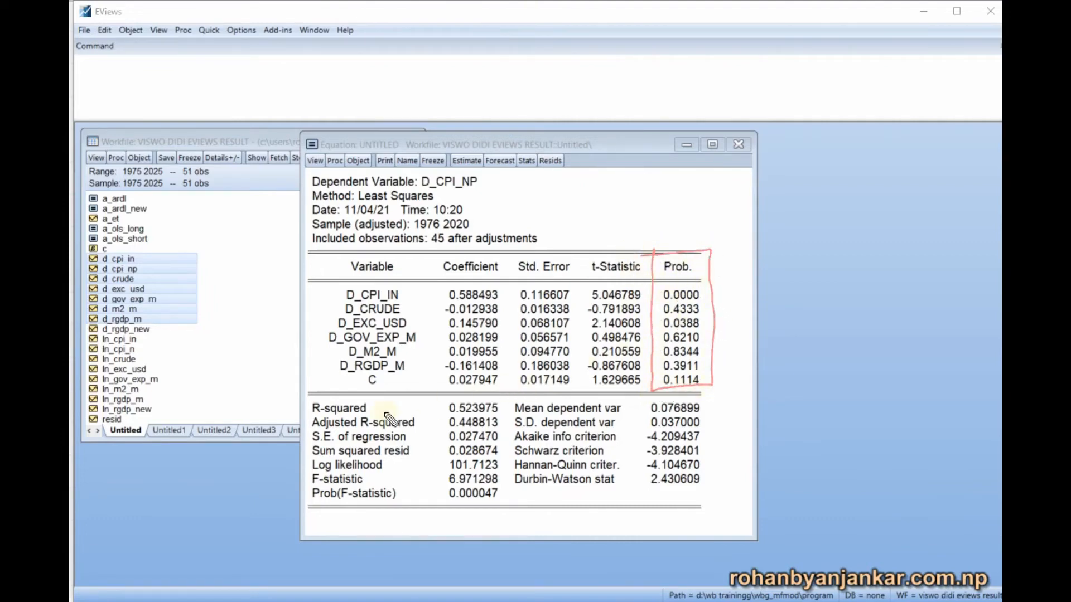
mouse_move(316, 406)
left_mouse_down()
mouse_move(333, 421)
mouse_move(493, 406)
mouse_move(355, 406)
left_mouse_up()
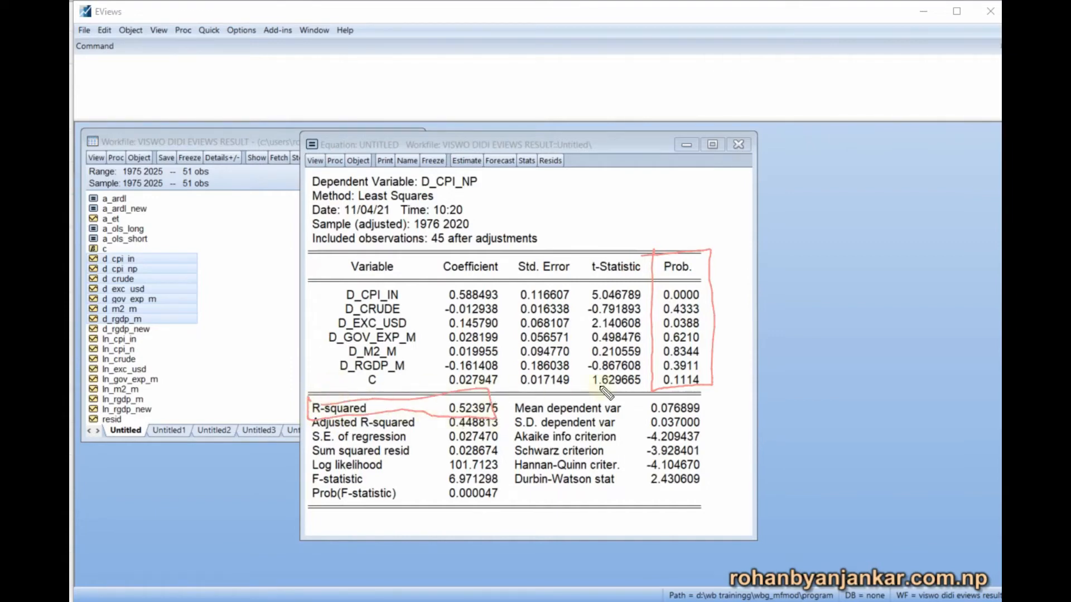
Step: Box the Durbin-Watson and F-statistic rows of the output, and underline and tick the information criteria rows
mouse_move(512, 475)
left_mouse_down()
mouse_move(545, 498)
mouse_move(684, 498)
mouse_move(703, 472)
mouse_move(598, 474)
left_mouse_up()
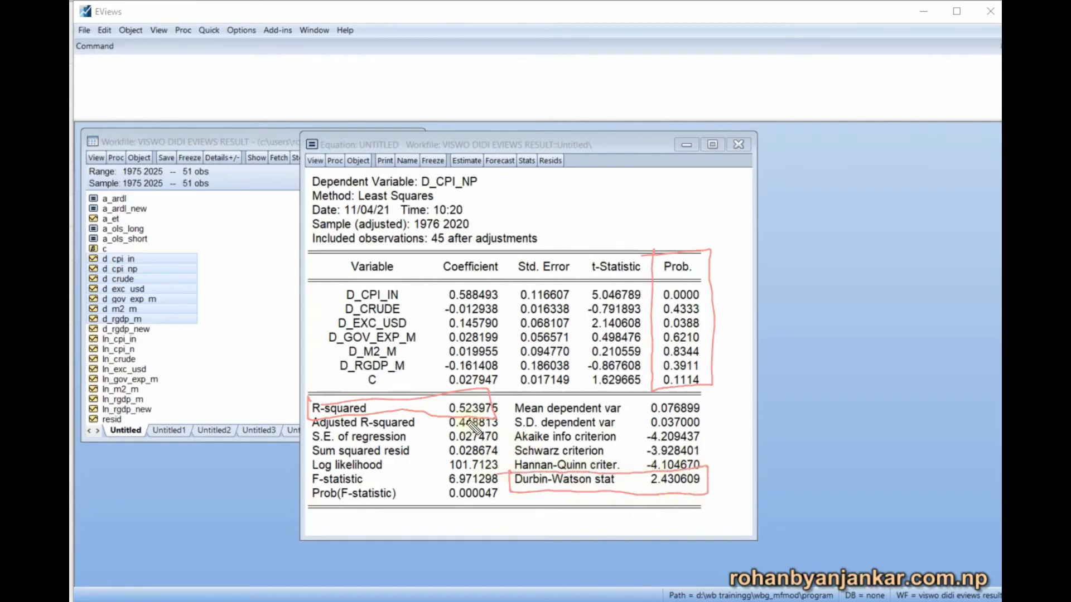
mouse_move(310, 475)
left_mouse_down()
mouse_move(391, 509)
mouse_move(505, 504)
mouse_move(491, 464)
mouse_move(307, 478)
left_mouse_up()
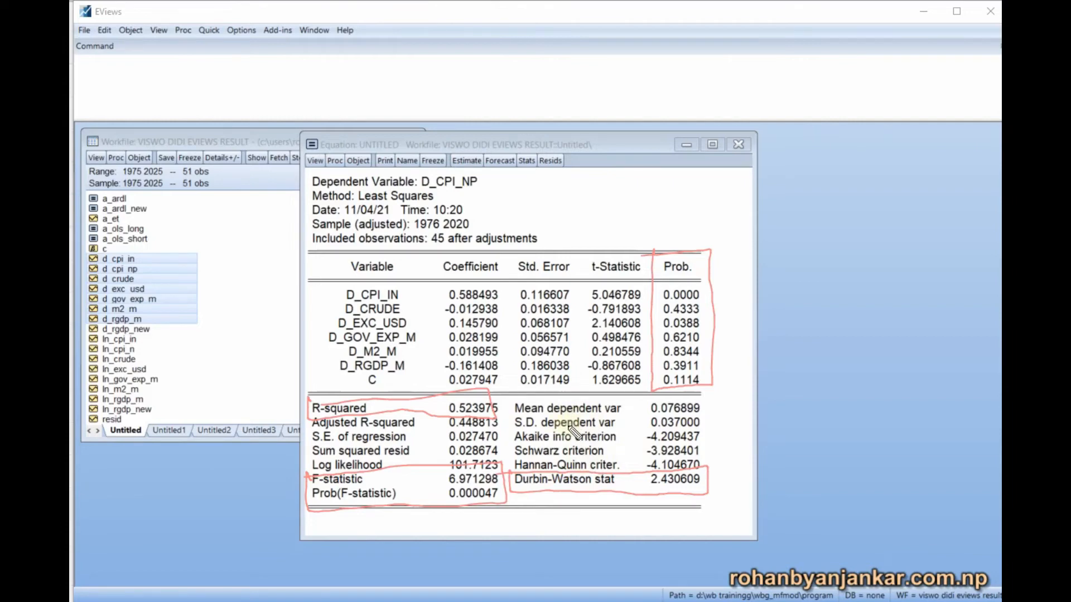
mouse_move(514, 444)
left_mouse_down()
mouse_move(571, 450)
mouse_move(536, 457)
mouse_move(607, 458)
left_mouse_up()
left_click_drag(612, 452, 632, 440)
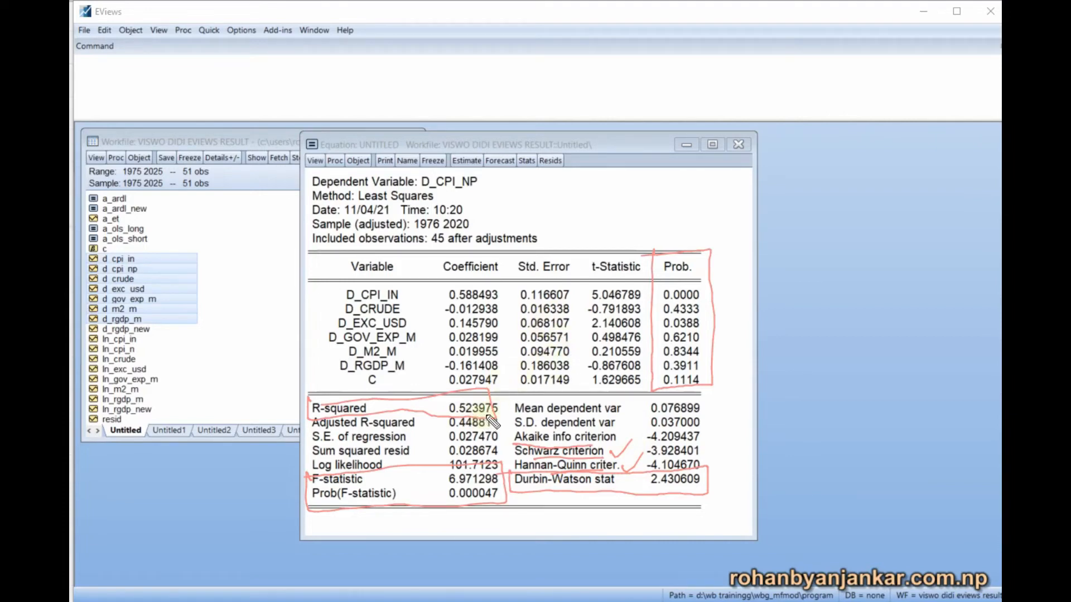
Step: Handwrite an underlined 0.52 in the empty area beside the regression output
left_click_drag(795, 220, 823, 242)
left_click(812, 232)
left_click_drag(825, 218, 859, 244)
left_click_drag(781, 260, 869, 262)
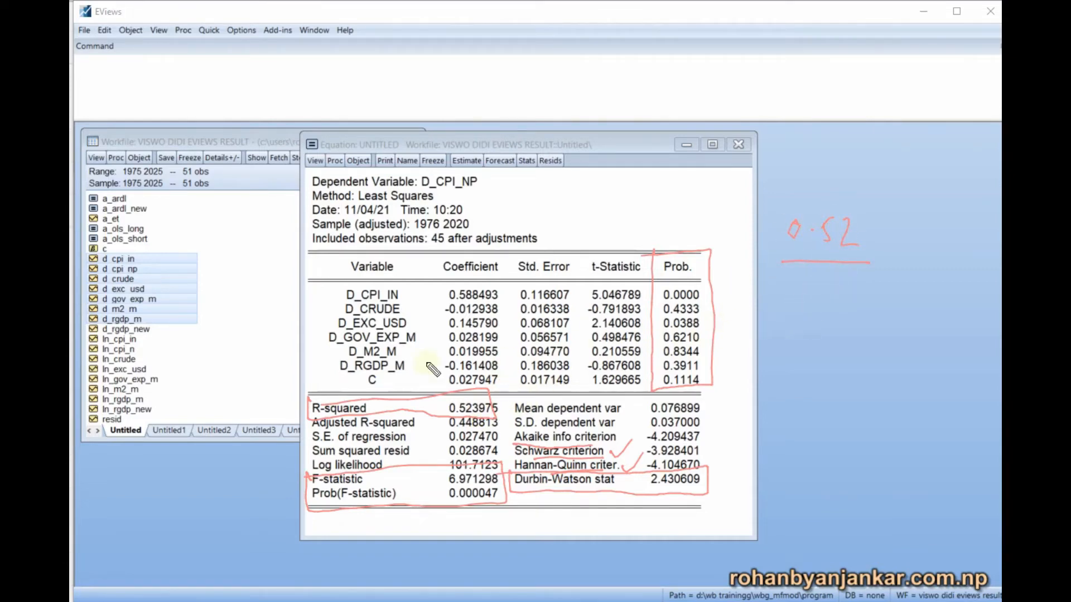
Step: Circle the list of variable names in the output and erase the handwritten notes beside the results window
mouse_move(327, 281)
left_mouse_down()
mouse_move(321, 296)
mouse_move(362, 392)
mouse_move(421, 287)
mouse_move(324, 289)
left_mouse_up()
mouse_move(817, 288)
left_mouse_down()
mouse_move(820, 310)
mouse_move(815, 291)
left_mouse_up()
mouse_move(831, 291)
left_mouse_down()
mouse_move(838, 305)
mouse_move(850, 295)
mouse_move(845, 329)
mouse_move(834, 310)
mouse_move(831, 320)
left_mouse_up()
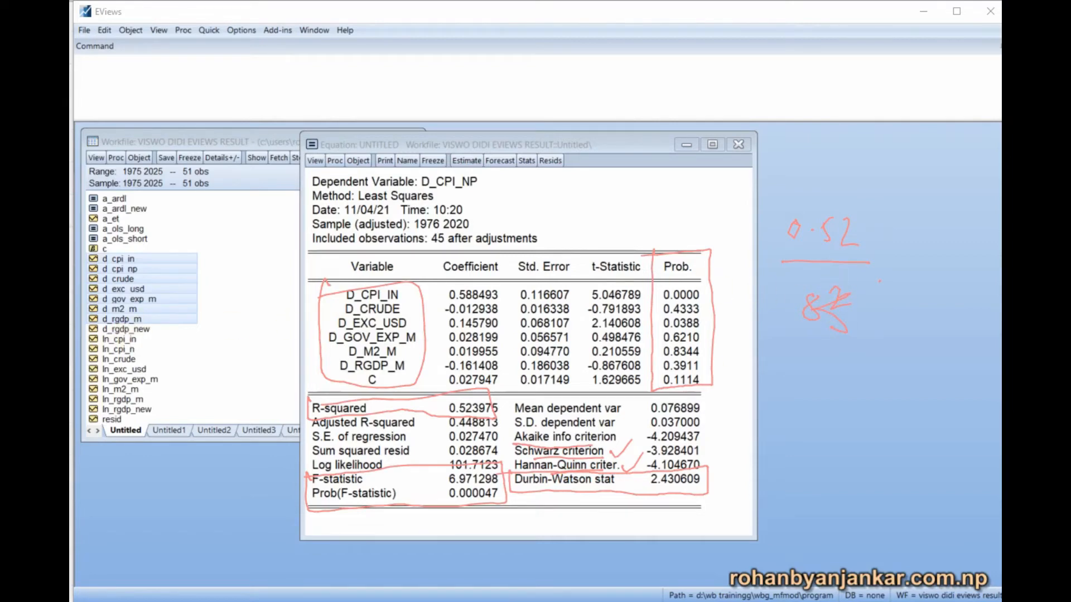
left_click_drag(777, 179, 990, 385)
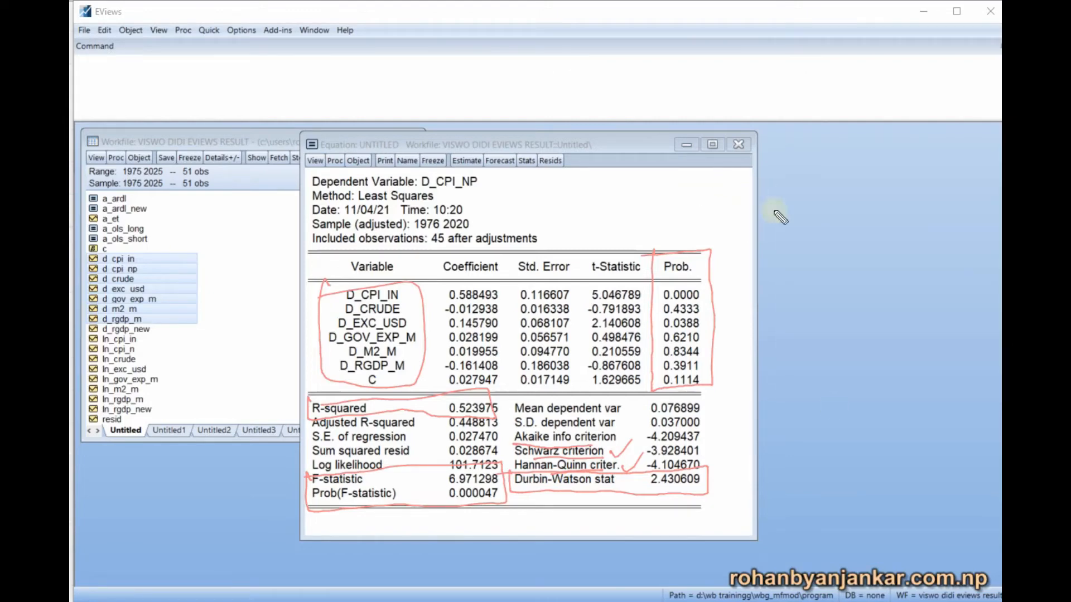
Step: Handwrite "52% of variation in D_CPI is explained by" beside the output, linking it with arrows to R-squared and the circled variables
mouse_move(647, 389)
left_mouse_down()
mouse_move(813, 282)
mouse_move(903, 302)
mouse_move(831, 334)
mouse_move(865, 324)
mouse_move(923, 337)
mouse_move(897, 331)
mouse_move(920, 337)
mouse_move(839, 375)
mouse_move(818, 372)
mouse_move(880, 380)
mouse_move(885, 371)
mouse_move(885, 393)
mouse_move(965, 370)
mouse_move(965, 392)
mouse_move(806, 441)
mouse_move(914, 429)
mouse_move(973, 441)
mouse_move(842, 499)
mouse_move(891, 503)
left_mouse_up()
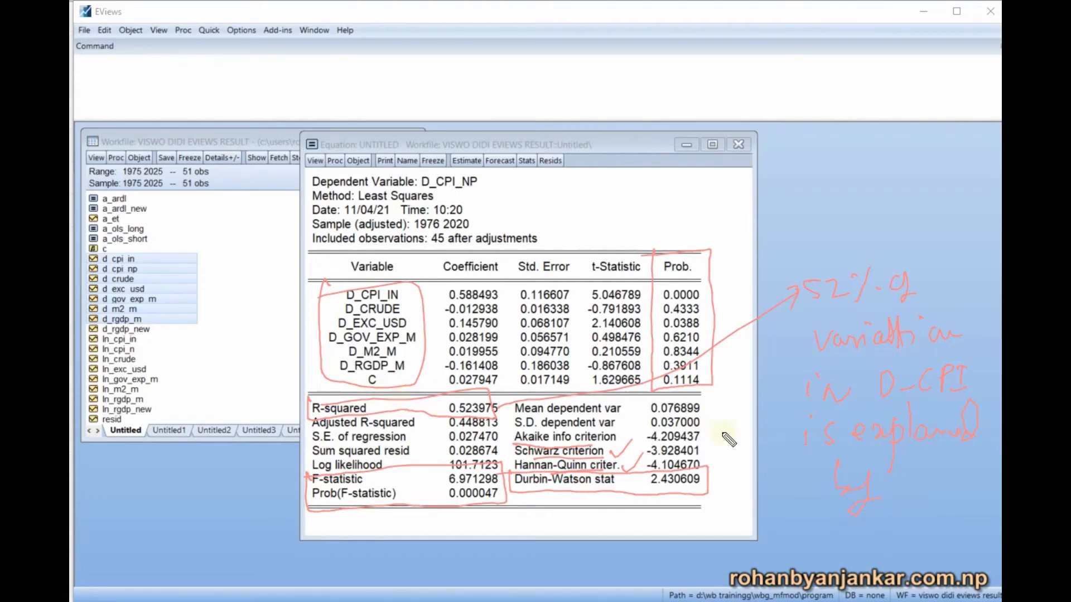
mouse_move(813, 509)
left_mouse_down()
mouse_move(505, 527)
mouse_move(427, 371)
mouse_move(497, 357)
left_mouse_up()
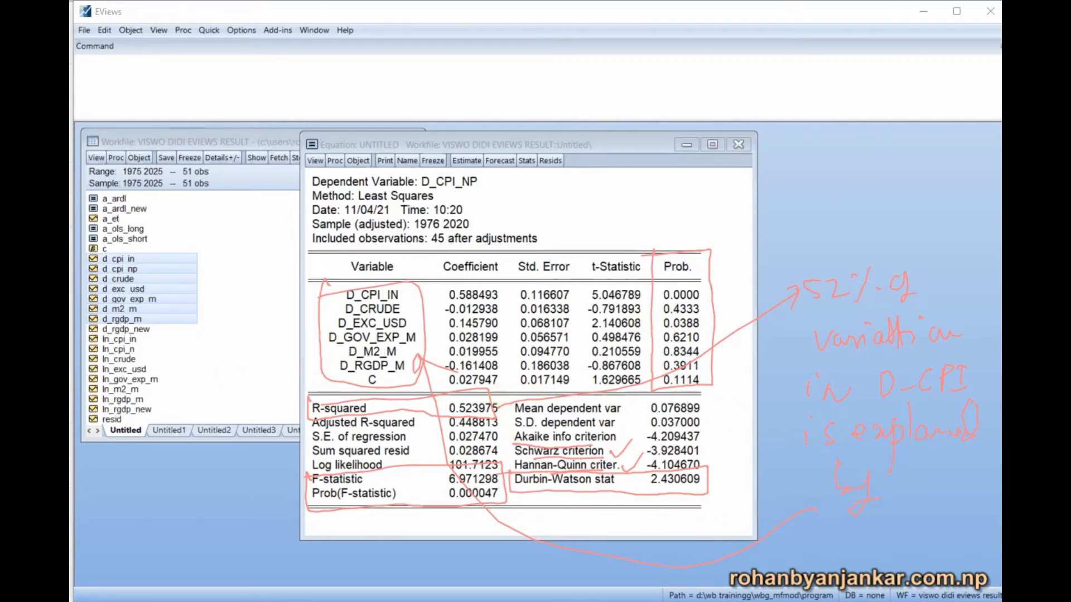
Step: Erase all annotations, select the D_CPI_IN probability cell, and reactivate the drawing pen
mouse_move(263, 146)
left_mouse_down()
mouse_move(370, 233)
mouse_move(991, 595)
mouse_move(990, 583)
left_mouse_up()
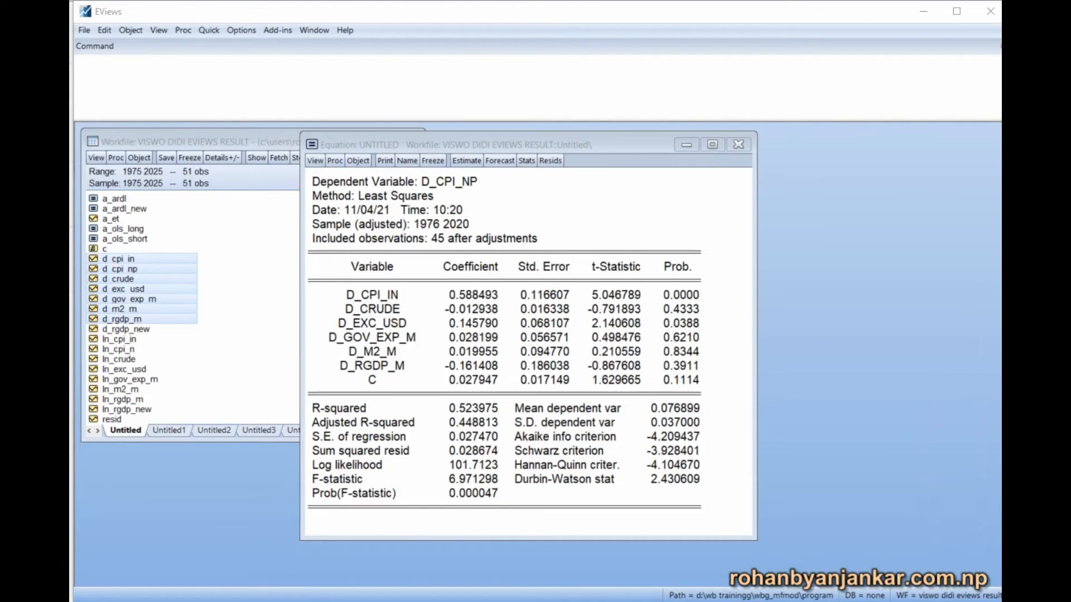
left_click(657, 291)
left_click(658, 292)
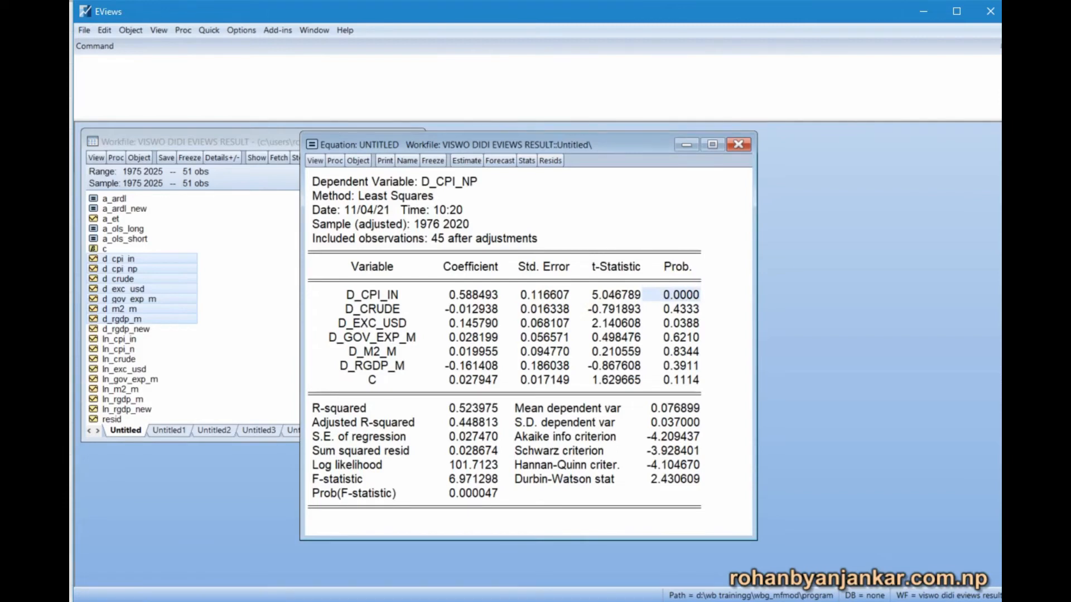
key("ctrl+2")
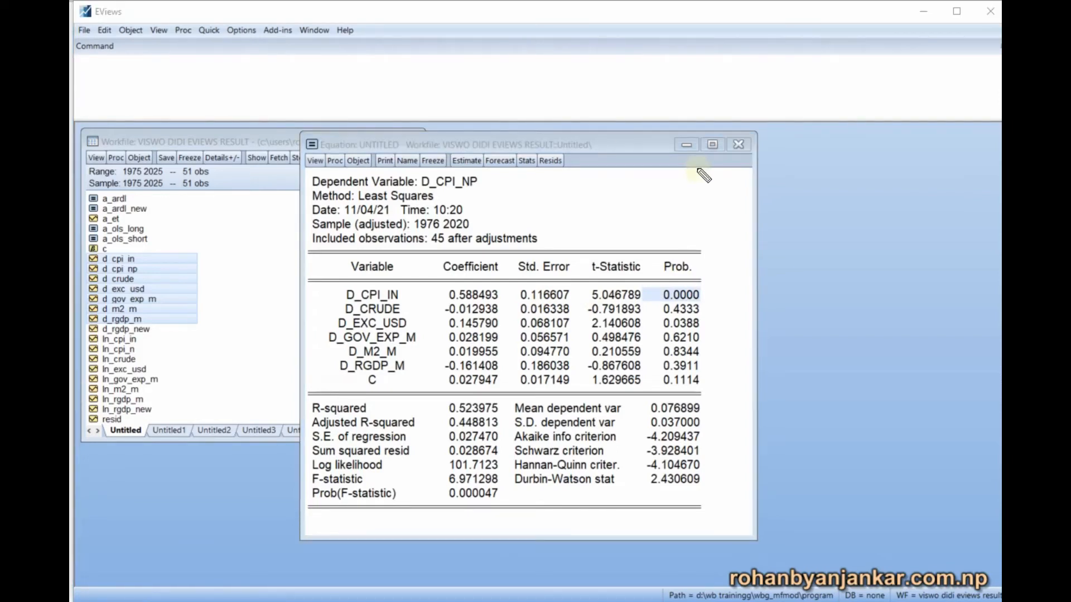
Step: Box the D_CPI_IN probability, draw an arrow from it to an underlined 0.05, and box the variable's name
left_click_drag(661, 285, 648, 304)
left_click_drag(720, 294, 837, 281)
left_click(790, 296)
left_click_drag(764, 308, 839, 306)
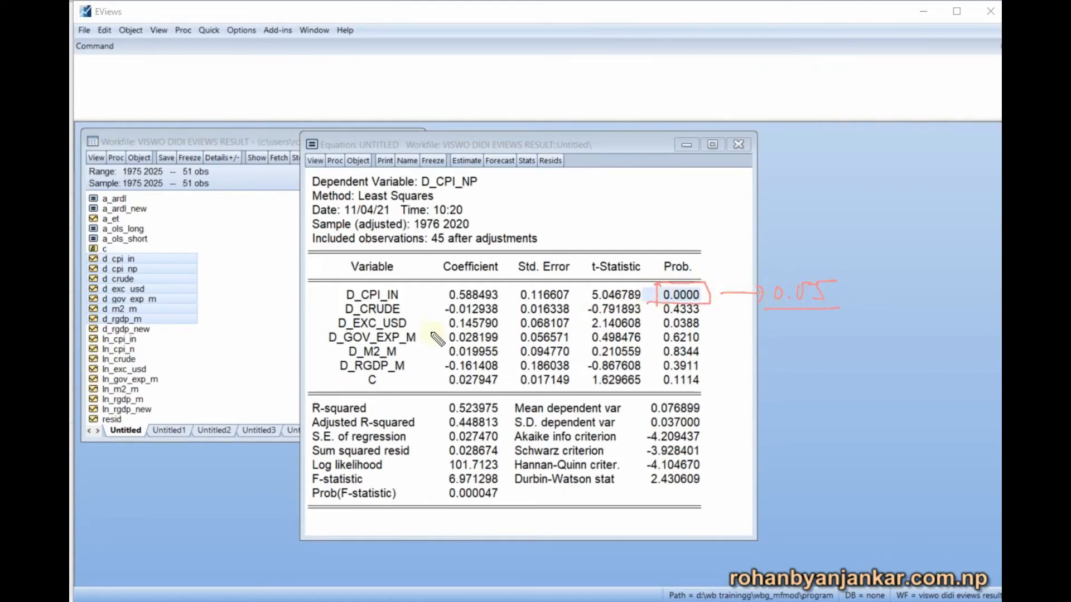
mouse_move(335, 287)
left_mouse_down()
mouse_move(334, 313)
mouse_move(407, 281)
mouse_move(332, 289)
left_mouse_up()
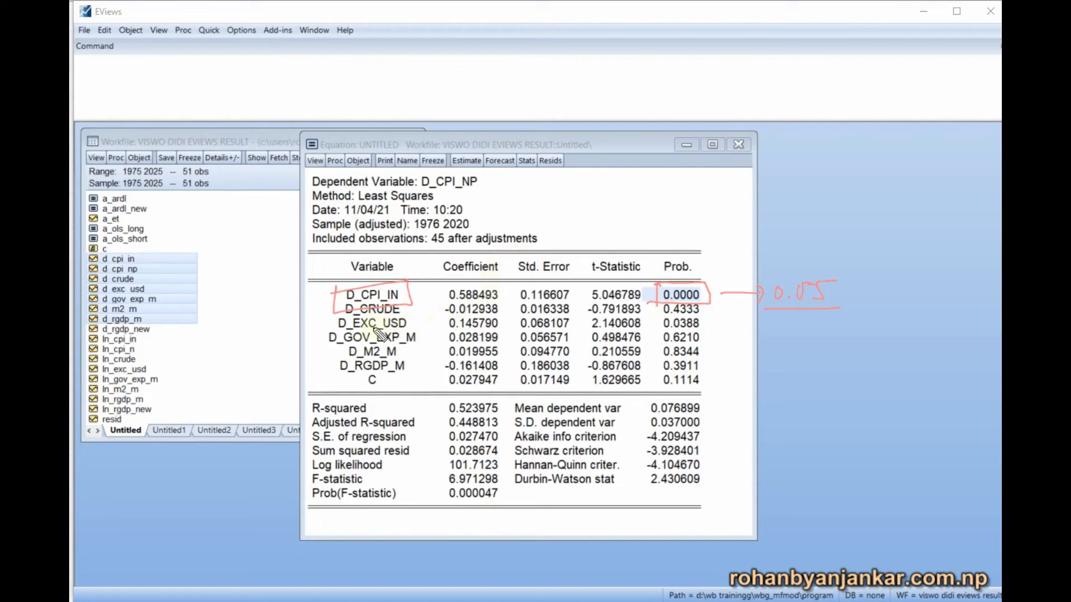
Step: Box the D_EXC_USD probability with an arrow to an underlined 0.05, and bracket the probabilities below it
mouse_move(658, 319)
left_mouse_down()
mouse_move(706, 327)
mouse_move(659, 318)
left_mouse_up()
mouse_move(722, 331)
left_mouse_down()
mouse_move(801, 335)
mouse_move(779, 348)
mouse_move(822, 348)
left_mouse_up()
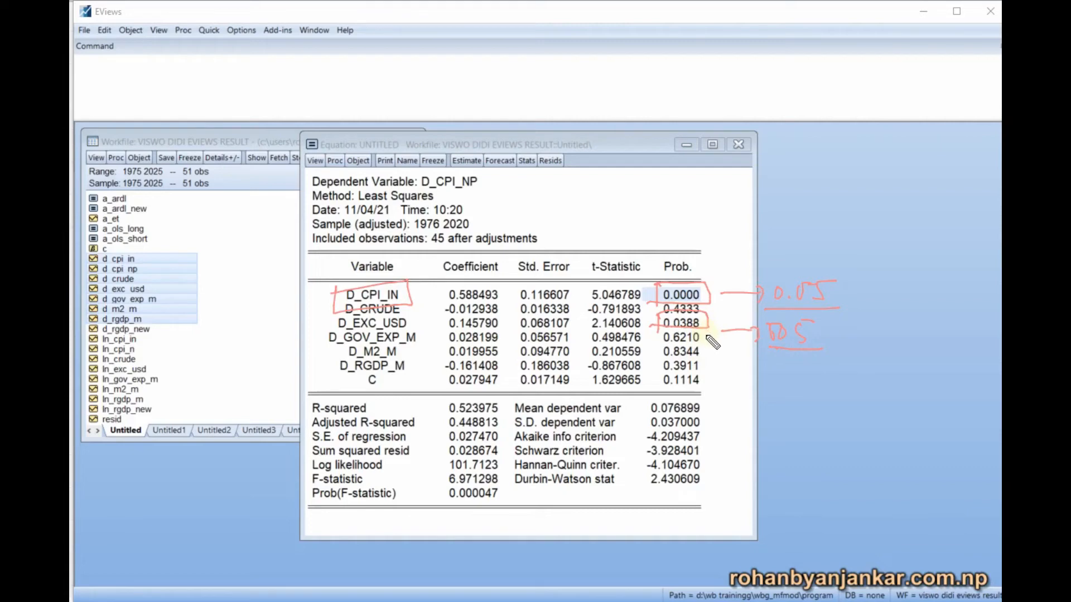
mouse_move(707, 337)
left_mouse_down()
mouse_move(718, 353)
mouse_move(700, 382)
left_mouse_up()
Step: Box the D_CPI_IN coefficient and write an underlined 0.588 above the Prob. column
left_click_drag(444, 282, 446, 301)
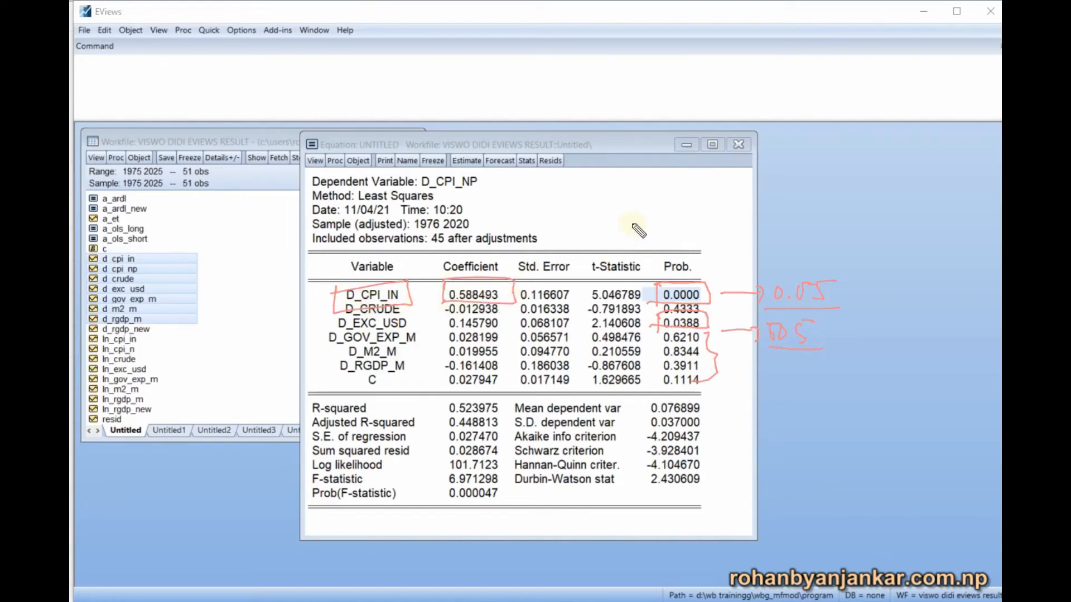
left_click(651, 219)
left_click_drag(667, 207, 704, 223)
left_click_drag(646, 239, 722, 235)
Step: Handwrite beside the output that a 1% rise in India inflation raises inflation in Nepal by 0.58%, underlining the percentage
left_click_drag(778, 193, 926, 189)
left_click_drag(812, 219, 823, 234)
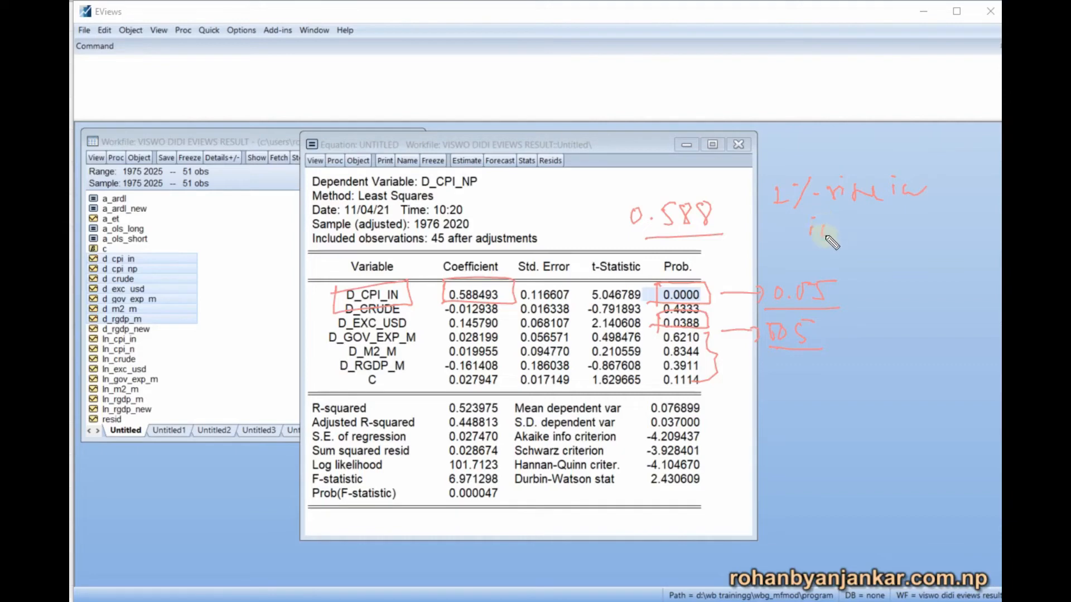
mouse_move(829, 231)
left_mouse_down()
mouse_move(845, 219)
mouse_move(984, 225)
left_mouse_up()
mouse_move(800, 267)
left_mouse_down()
mouse_move(843, 256)
mouse_move(892, 269)
mouse_move(973, 267)
left_mouse_up()
mouse_move(875, 306)
left_mouse_down()
mouse_move(876, 317)
mouse_move(949, 304)
mouse_move(964, 335)
mouse_move(889, 342)
mouse_move(893, 374)
mouse_move(881, 385)
mouse_move(936, 350)
mouse_move(986, 371)
left_mouse_up()
left_click_drag(932, 381, 985, 379)
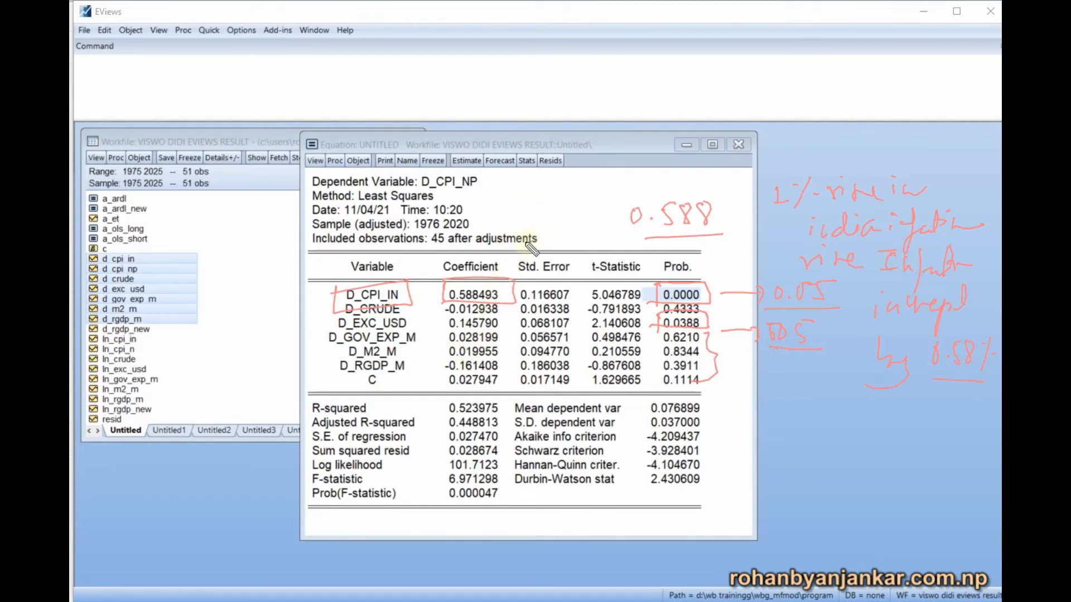
Step: Draw arrows up from the D_CPI_IN coefficient to the underlined reasons "high trade", with a circled share, and "pegged"
mouse_move(494, 258)
left_mouse_down()
mouse_move(558, 192)
mouse_move(575, 207)
mouse_move(666, 179)
mouse_move(650, 192)
left_mouse_up()
left_click_drag(583, 216, 678, 193)
mouse_move(707, 158)
left_mouse_down()
mouse_move(704, 178)
mouse_move(761, 146)
mouse_move(730, 184)
left_mouse_up()
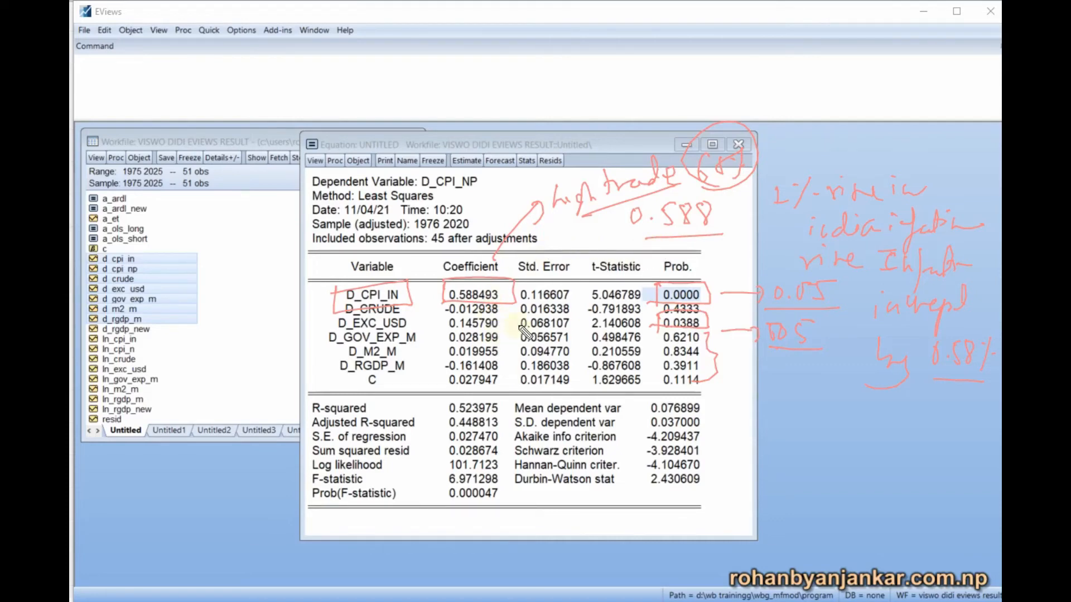
mouse_move(495, 196)
left_mouse_down()
mouse_move(483, 247)
mouse_move(512, 167)
mouse_move(566, 160)
mouse_move(567, 138)
mouse_move(592, 177)
left_mouse_up()
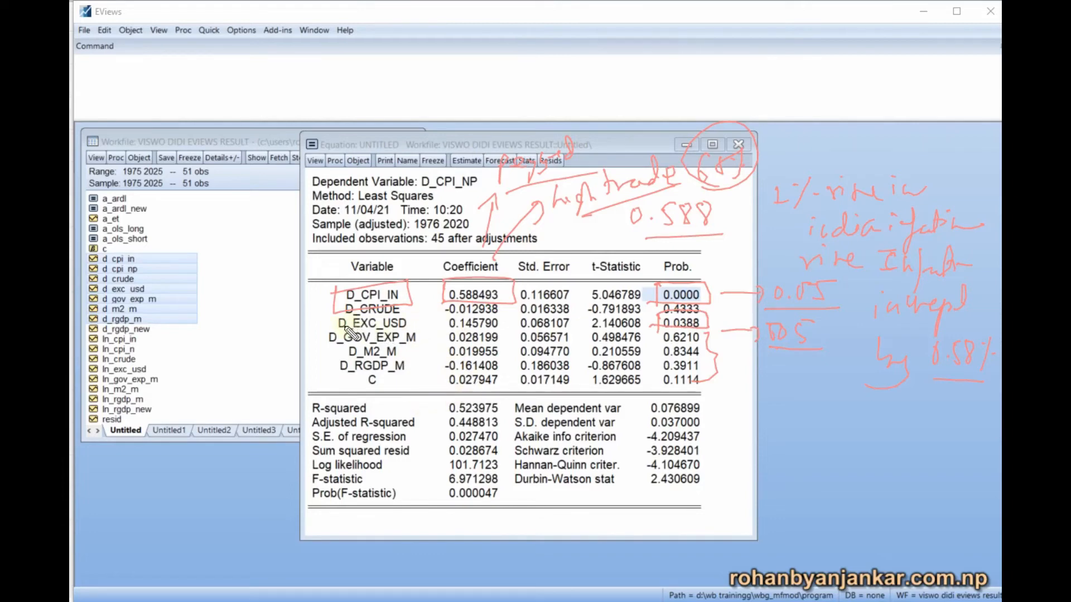
Step: Underline D_EXC_USD and its coefficient, and mark the row with ticks
left_click_drag(338, 329, 492, 330)
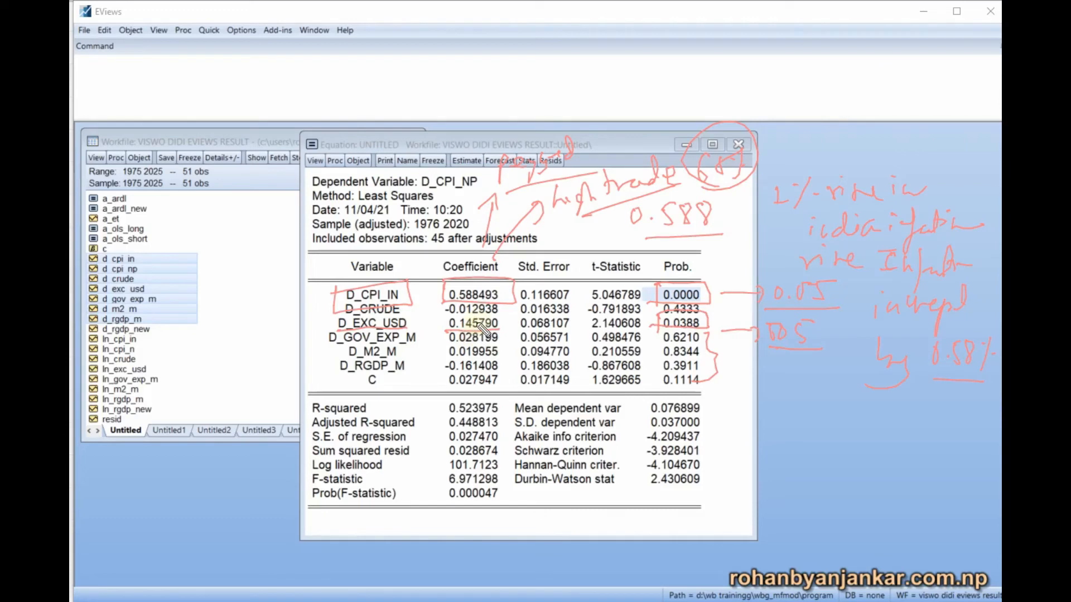
left_click_drag(416, 323, 445, 323)
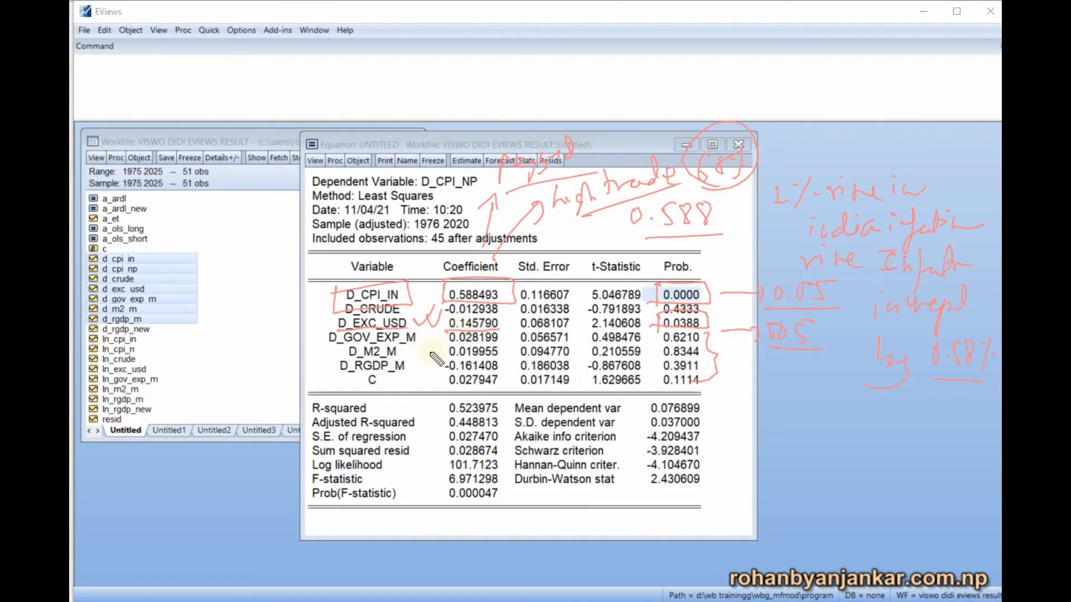
Step: Underline the Durbin-Watson statistic, add a tick below it, and draw an arrow to a boxed 2
left_click_drag(516, 489, 718, 484)
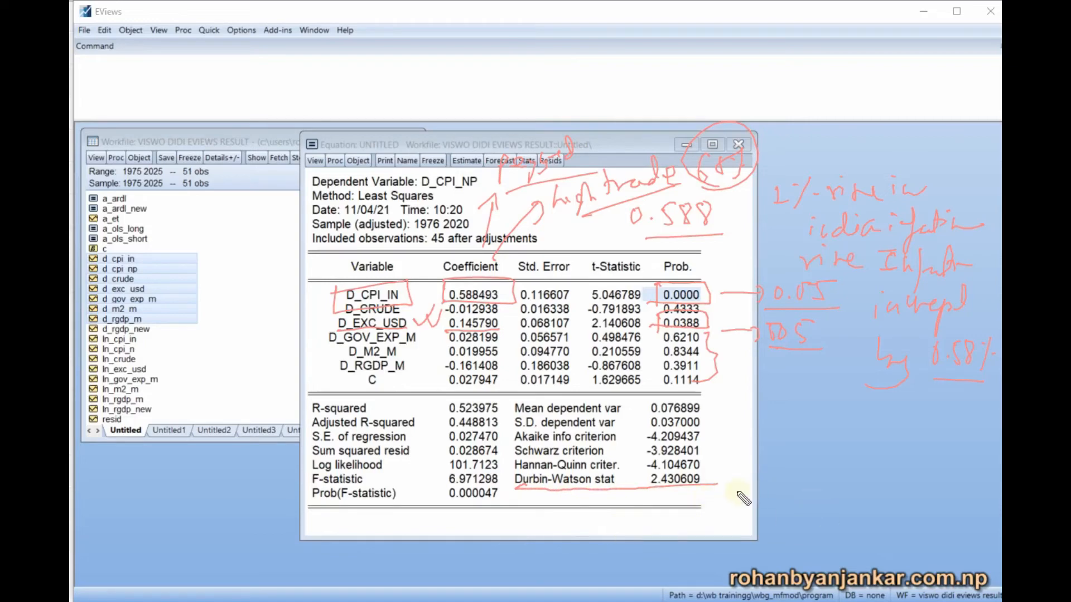
left_click_drag(693, 489, 741, 493)
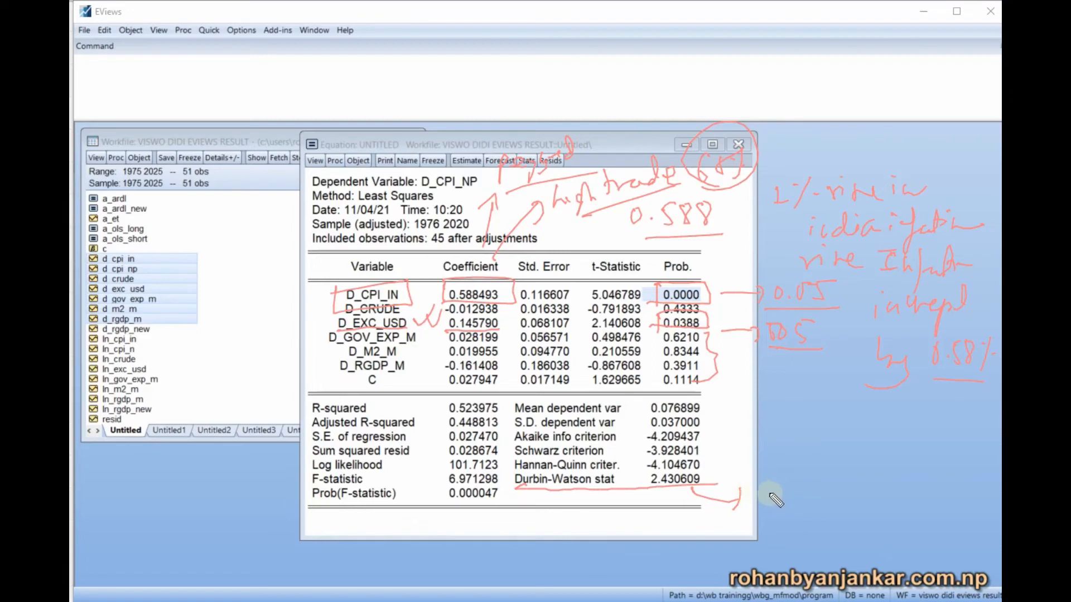
mouse_move(671, 498)
left_mouse_down()
mouse_move(639, 501)
mouse_move(661, 496)
left_mouse_up()
mouse_move(765, 478)
left_mouse_down()
mouse_move(783, 494)
mouse_move(756, 521)
mouse_move(733, 517)
mouse_move(749, 509)
left_mouse_up()
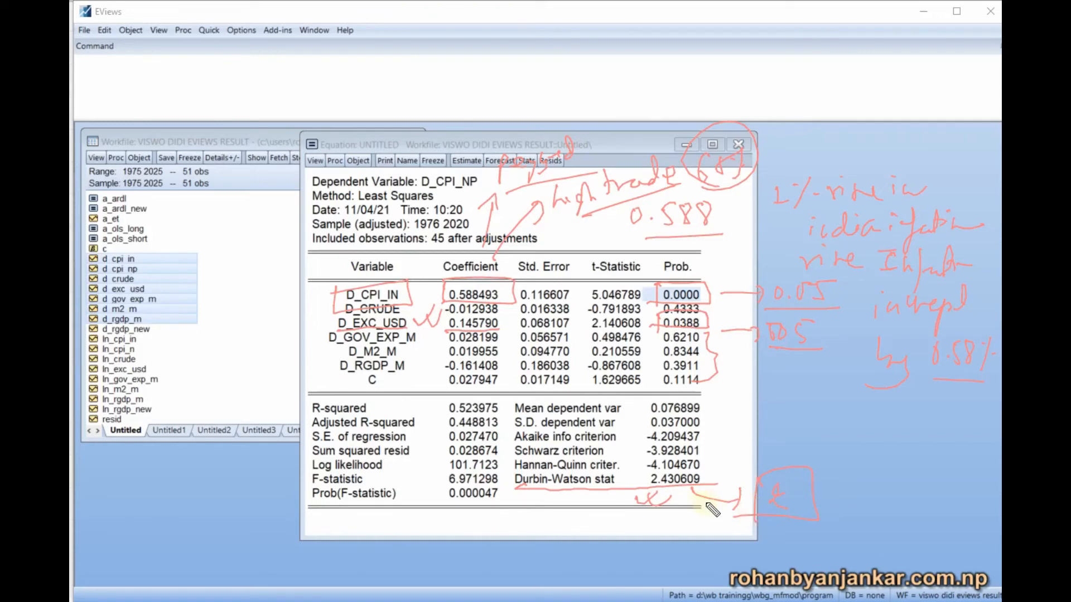
Step: Write a circled 2.43 beside the boxed 2, list 2.01, 2.02 and 2.05 below, and add ticks under Durbin-Watson
mouse_move(840, 474)
left_mouse_down()
mouse_move(857, 493)
mouse_move(892, 491)
mouse_move(840, 455)
mouse_move(870, 491)
mouse_move(862, 505)
left_mouse_up()
left_click(866, 490)
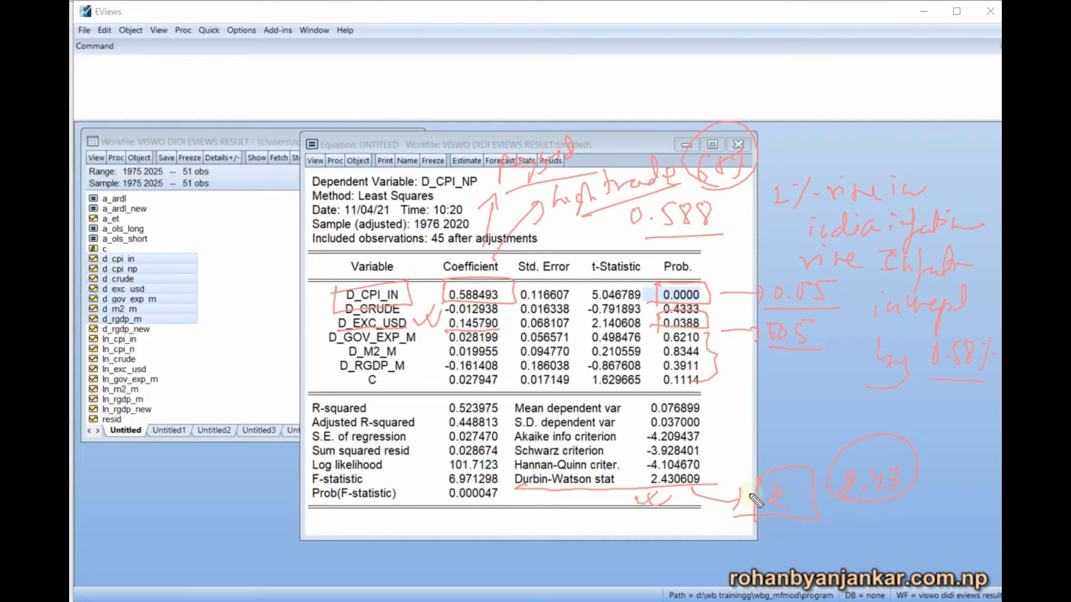
mouse_move(657, 525)
left_mouse_down()
mouse_move(661, 550)
mouse_move(681, 536)
mouse_move(738, 551)
mouse_move(756, 534)
mouse_move(784, 555)
mouse_move(857, 532)
mouse_move(863, 551)
mouse_move(878, 554)
left_mouse_up()
left_click(838, 546)
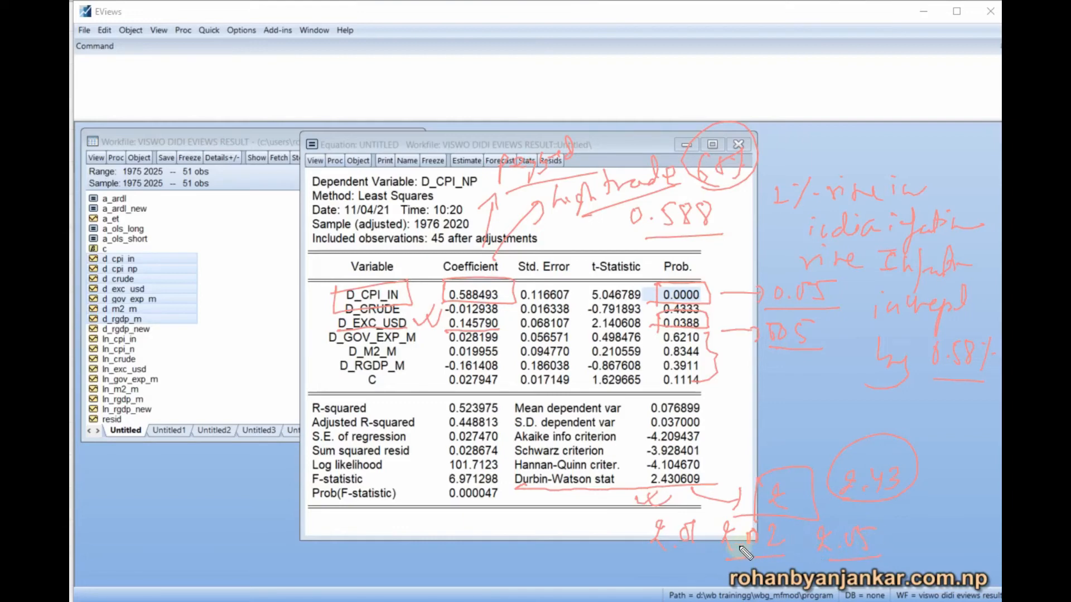
left_click_drag(550, 502, 586, 505)
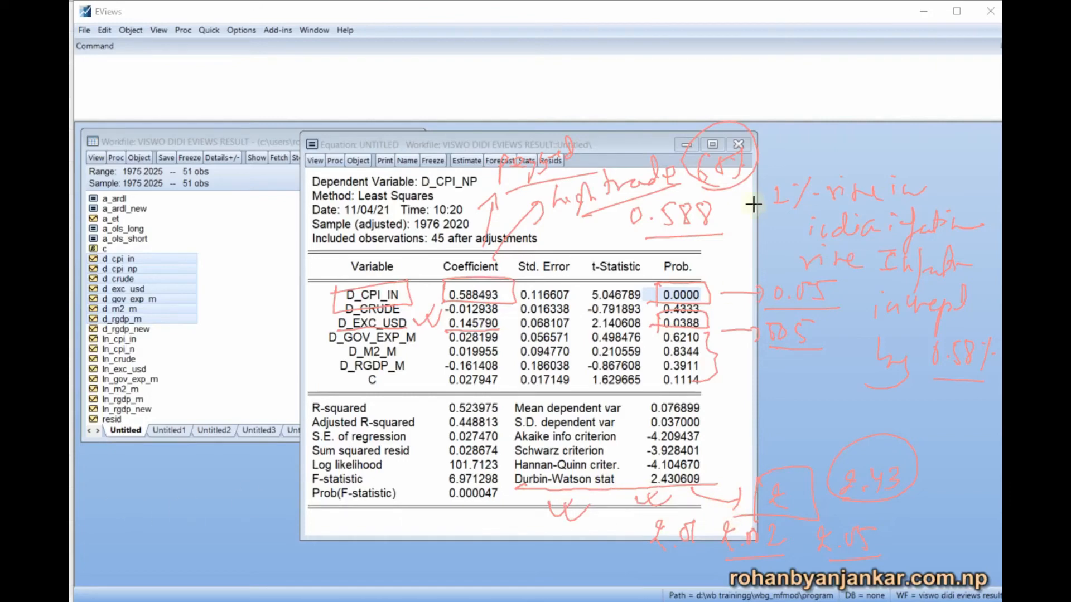
Step: Erase all annotations and run the Serial Correlation LM test on the equation's residuals with 2 lags
mouse_move(293, 110)
left_mouse_down()
mouse_move(507, 225)
mouse_move(1002, 521)
mouse_move(1002, 584)
left_mouse_up()
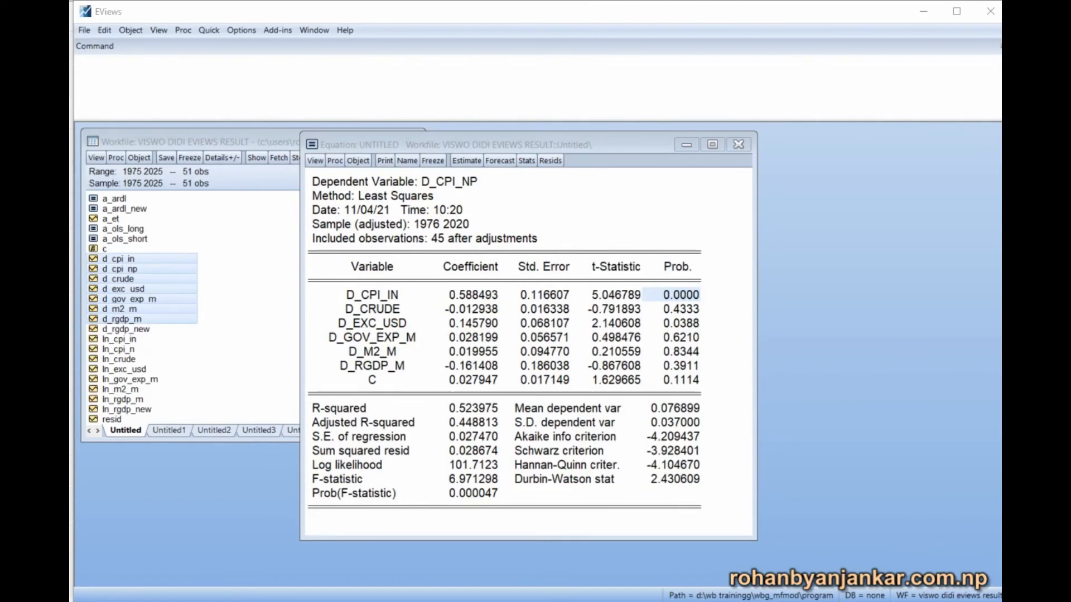
left_click(322, 163)
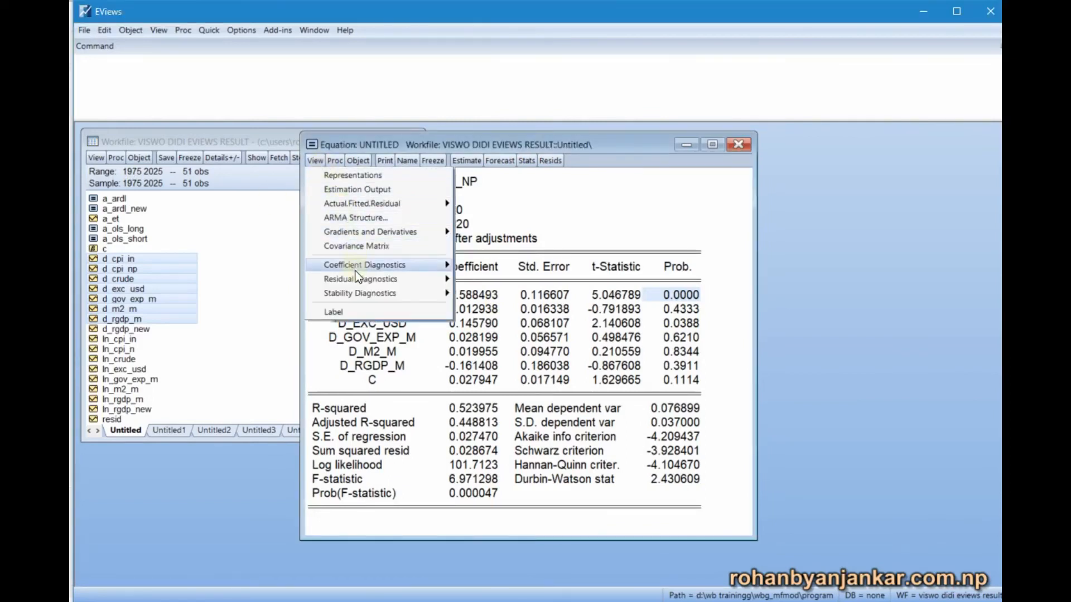
mouse_move(357, 283)
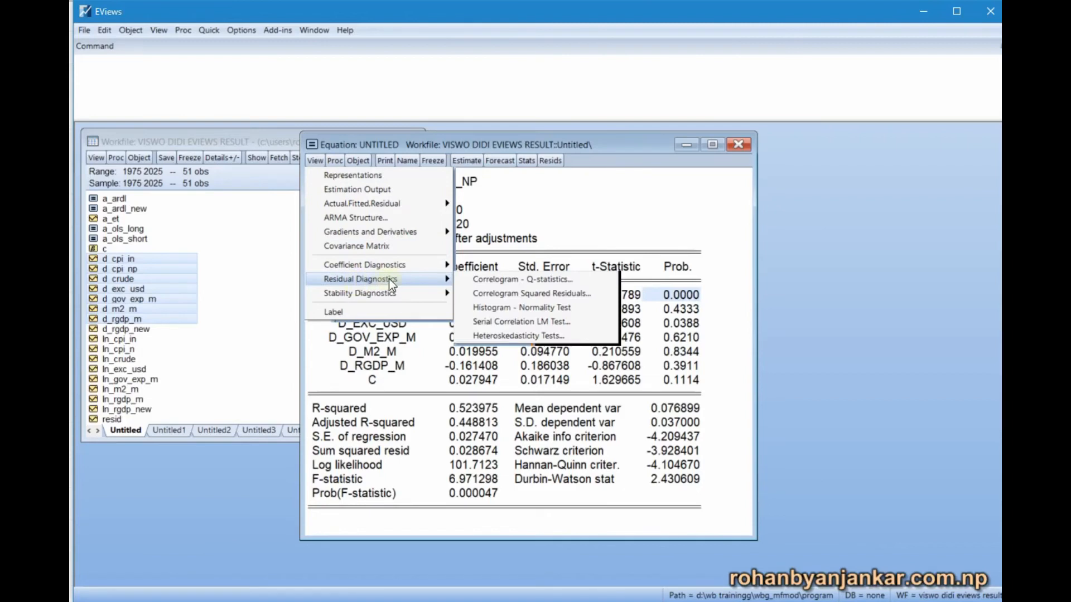
left_click(589, 317)
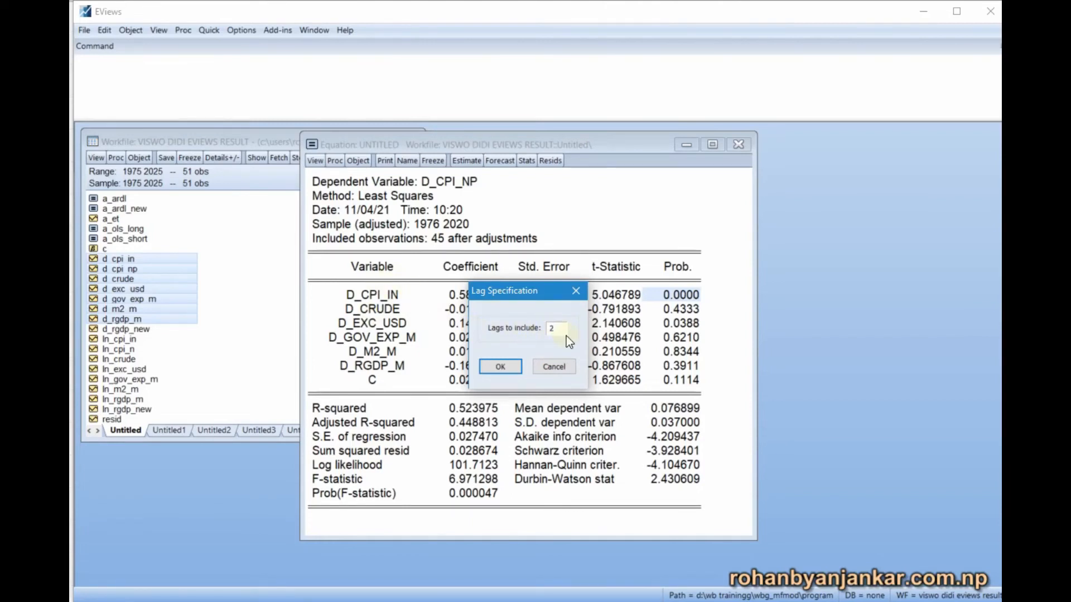
left_click(513, 367)
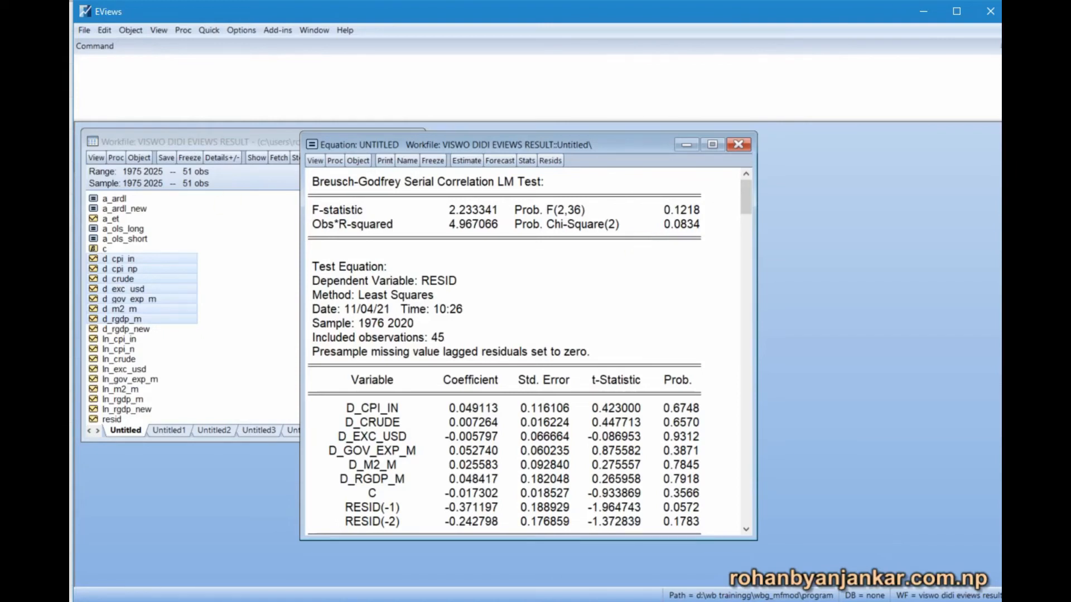
Step: Box the LM test's Prob. F value and draw an arrow from it to an underlined "> 0.05"
left_click(619, 89)
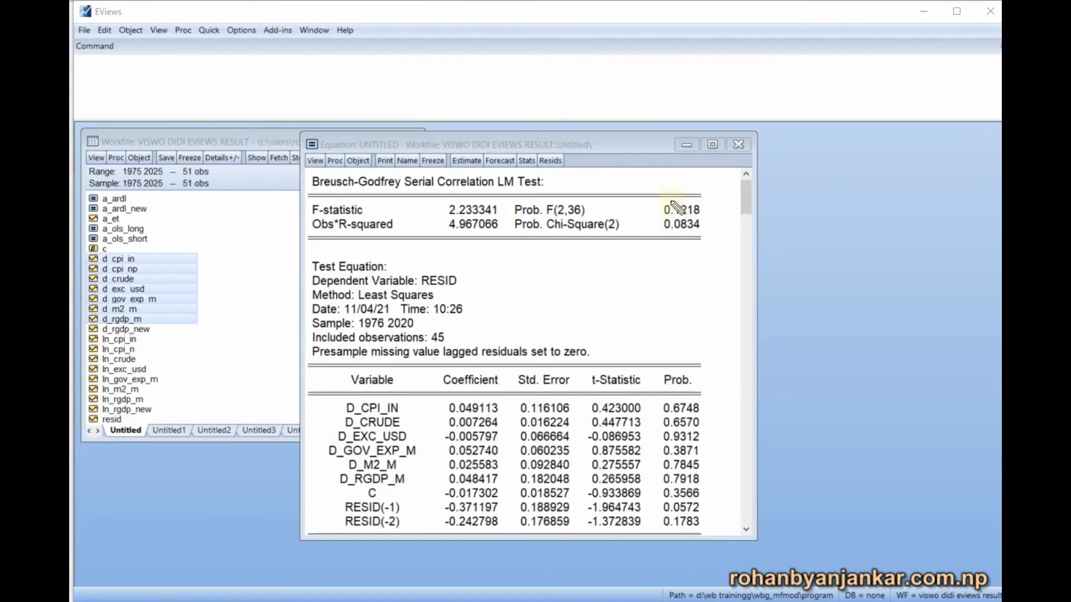
left_click_drag(655, 202, 658, 225)
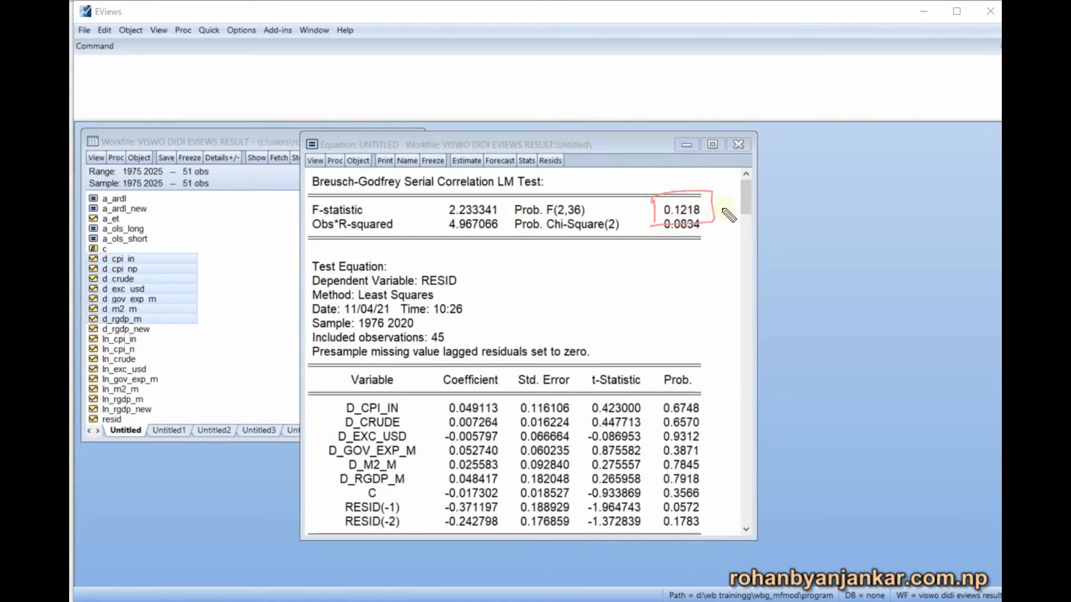
left_click_drag(728, 210, 769, 211)
mouse_move(765, 202)
left_mouse_down()
mouse_move(766, 220)
mouse_move(787, 212)
left_mouse_up()
mouse_move(798, 194)
left_mouse_down()
mouse_move(769, 237)
mouse_move(820, 192)
mouse_move(844, 191)
mouse_move(861, 215)
left_mouse_up()
left_click(833, 197)
left_click_drag(868, 187, 887, 185)
left_click_drag(798, 235, 901, 235)
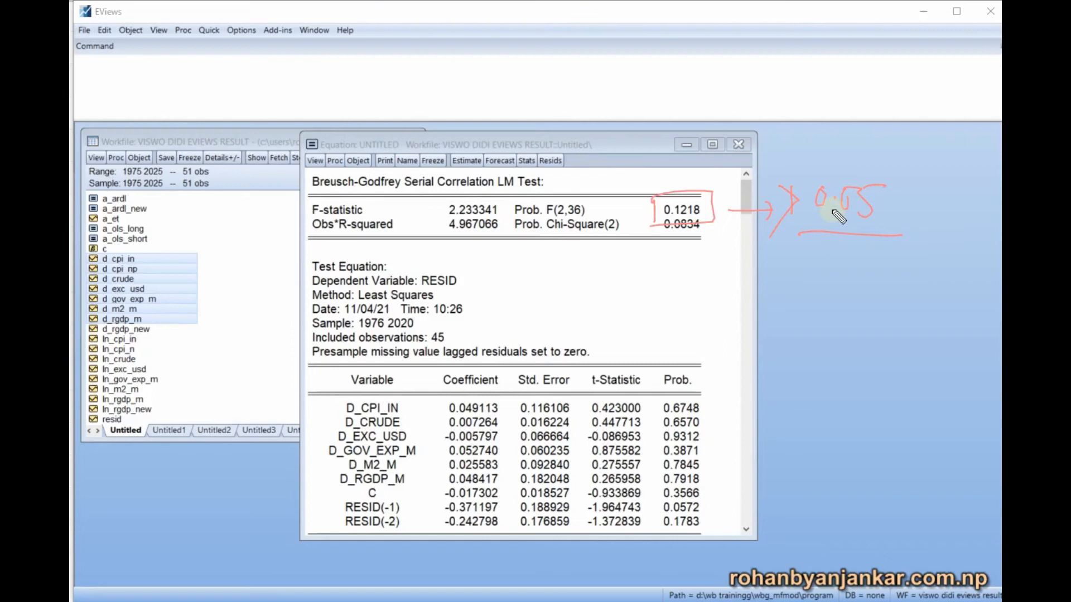
Step: Write "H0 → There is no autocorrelation" beside the LM test results and underline "correlation"
left_click_drag(594, 260, 594, 291)
mouse_move(595, 276)
left_mouse_down()
mouse_move(610, 261)
mouse_move(610, 290)
left_mouse_up()
left_click_drag(622, 279, 621, 280)
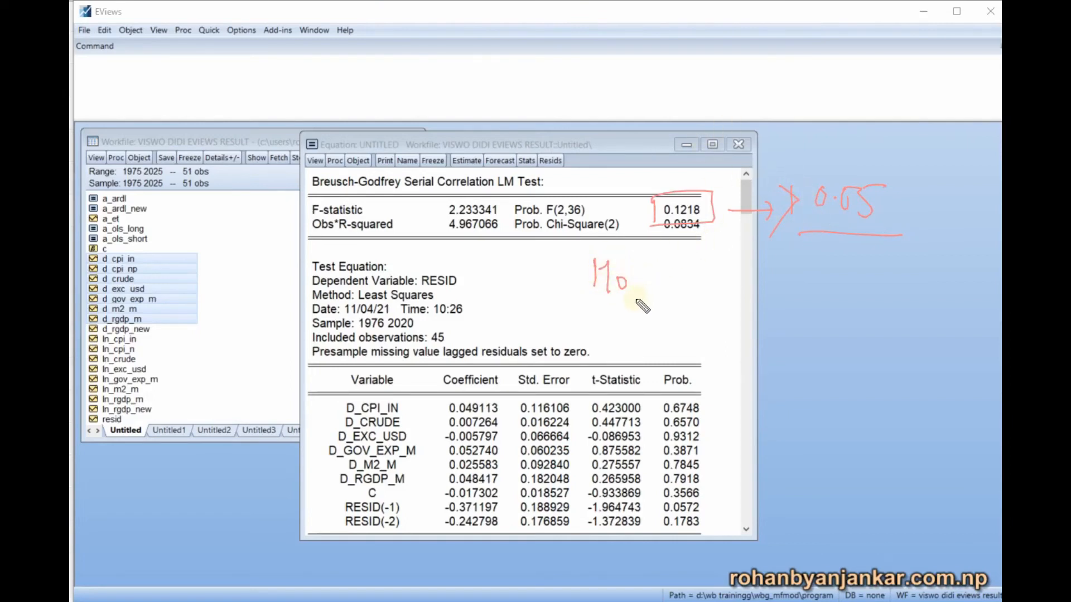
left_click_drag(648, 273, 691, 273)
left_click_drag(671, 262, 669, 291)
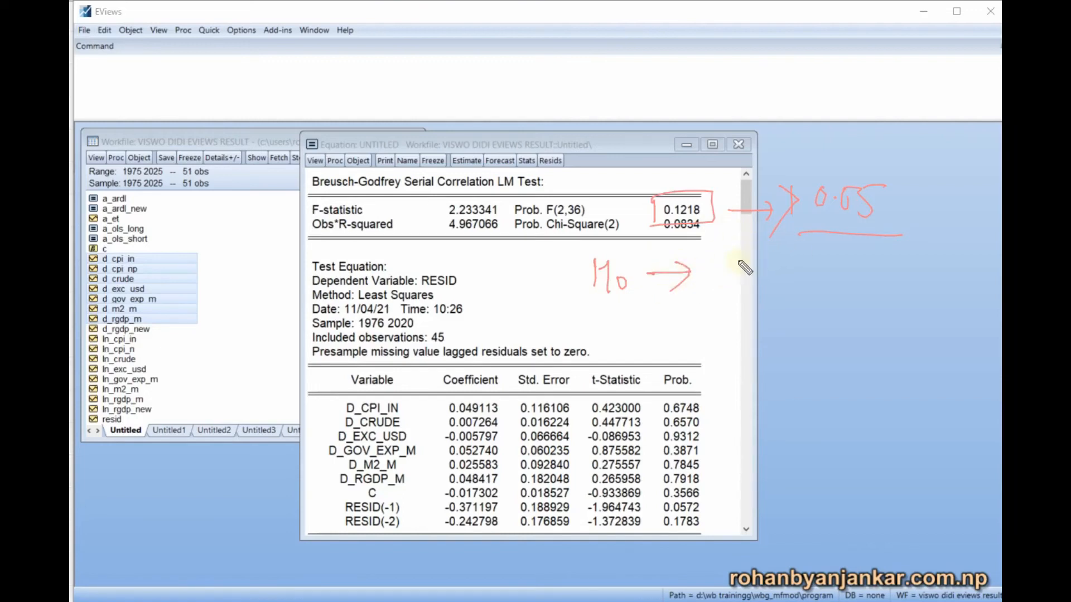
mouse_move(721, 273)
left_mouse_down()
mouse_move(891, 279)
mouse_move(886, 269)
left_mouse_up()
mouse_move(929, 262)
left_mouse_down()
mouse_move(926, 281)
mouse_move(937, 279)
left_mouse_up()
mouse_move(937, 246)
left_mouse_down()
mouse_move(942, 276)
mouse_move(960, 268)
left_mouse_up()
mouse_move(802, 325)
left_mouse_down()
mouse_move(825, 311)
mouse_move(898, 315)
mouse_move(917, 306)
mouse_move(962, 330)
left_mouse_up()
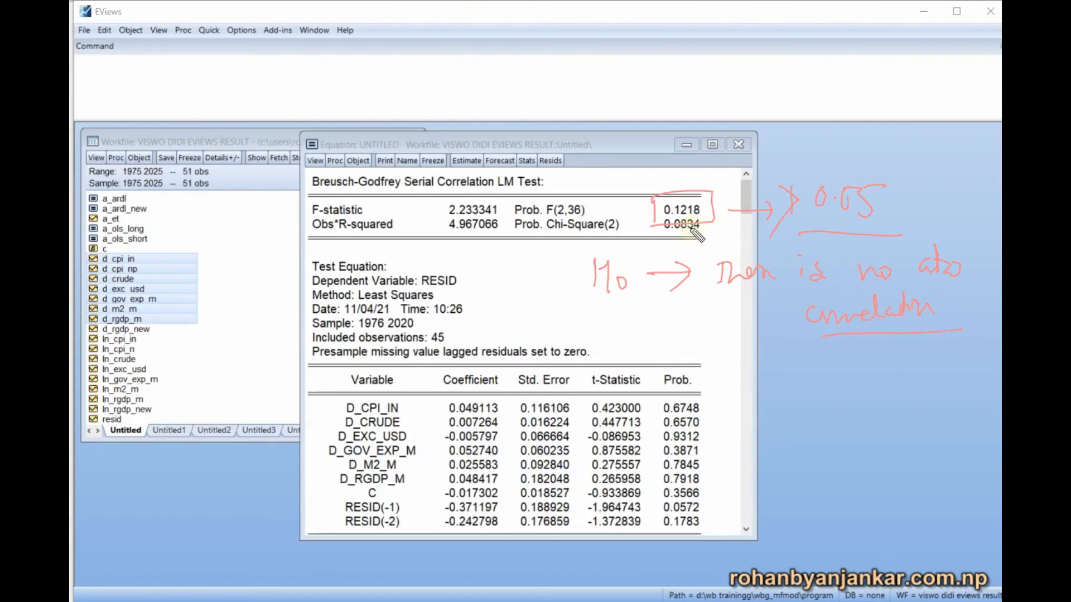
Step: Underline the Prob. F(2,36) label, circle H0, and add ticks below the null hypothesis statement
left_click_drag(520, 217, 600, 211)
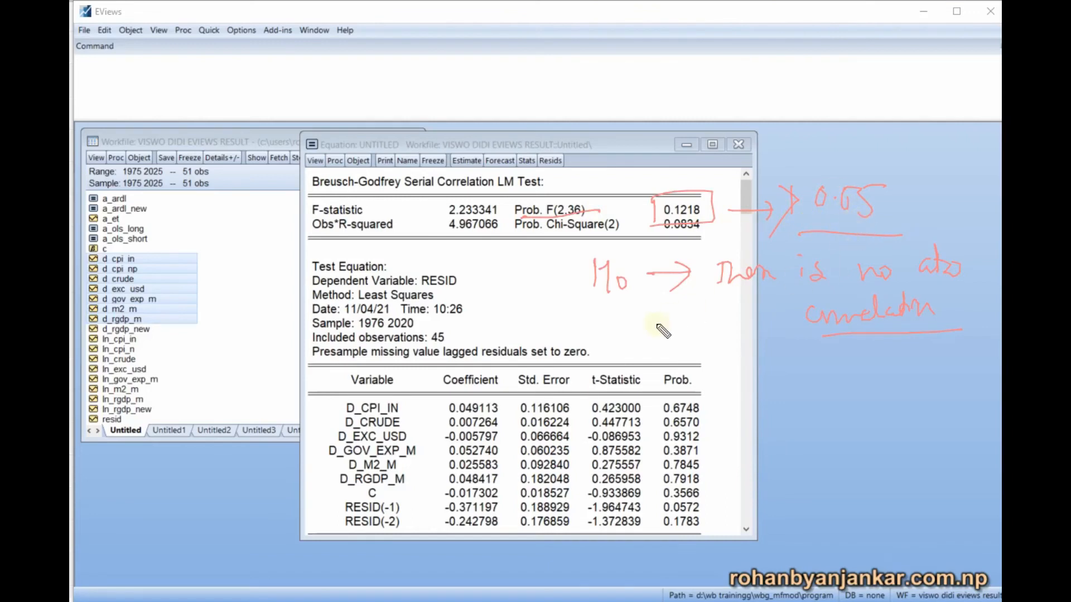
left_click_drag(651, 317, 714, 310)
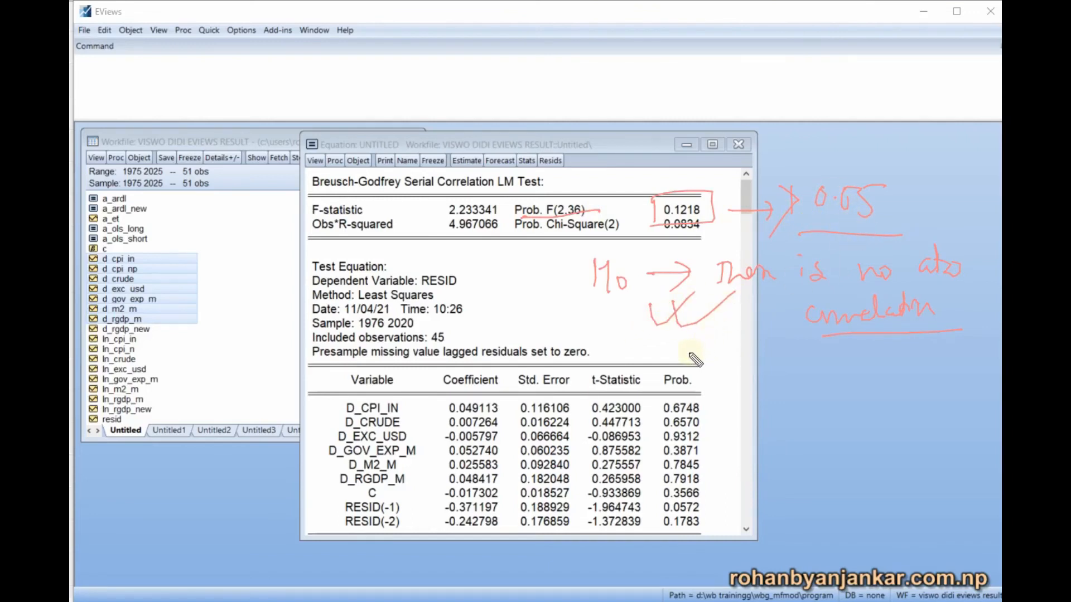
left_click_drag(626, 255, 573, 298)
left_click_drag(610, 329, 641, 257)
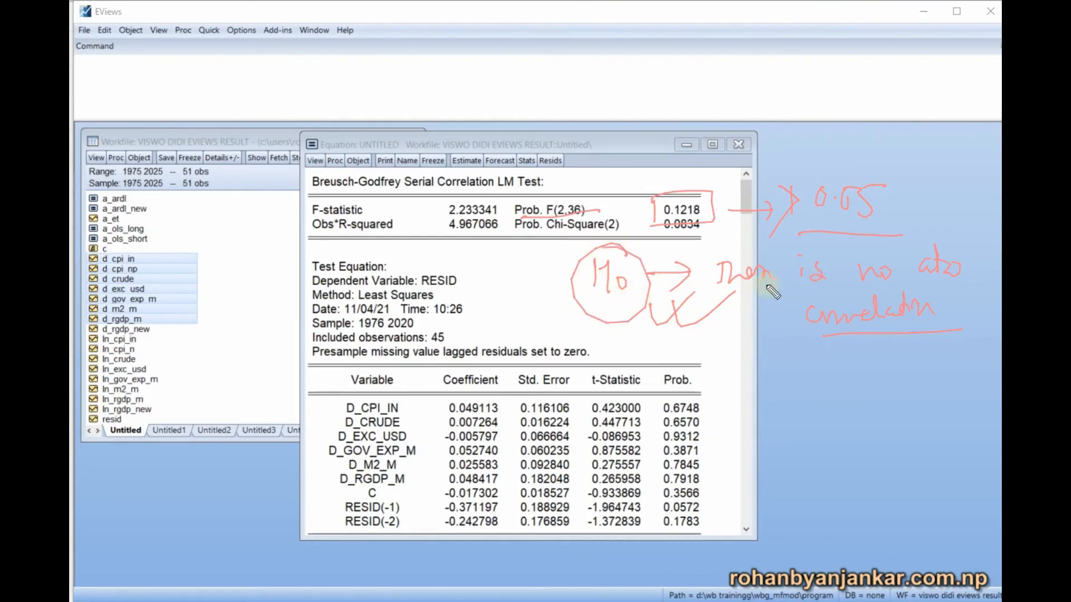
left_click_drag(835, 347, 890, 339)
Step: Run the Breusch-Pagan-Godfrey heteroskedasticity test on the equation's residuals with the original regressors
left_click(316, 161)
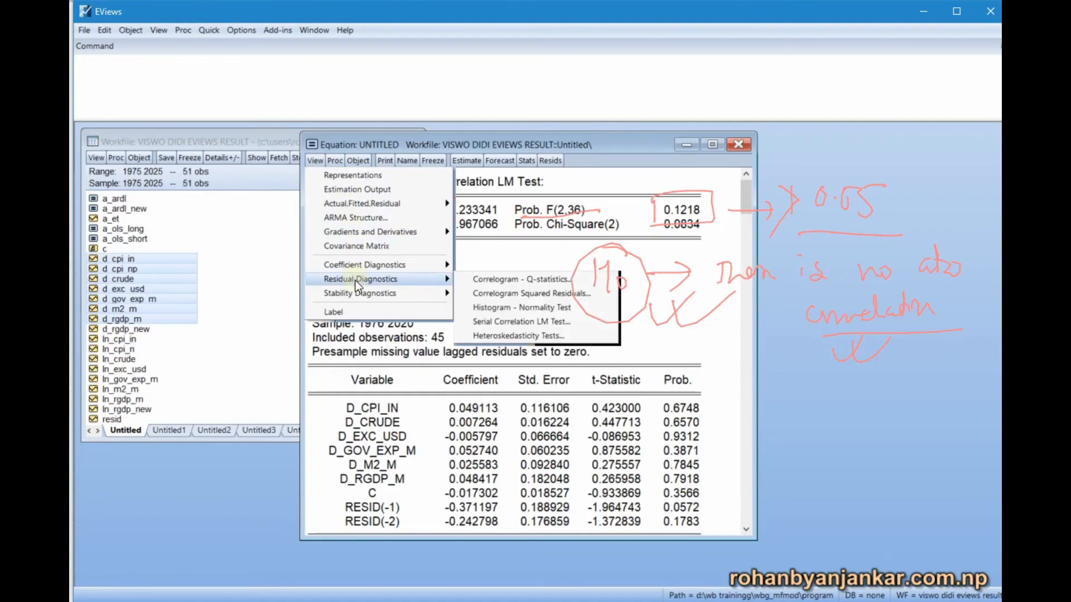
mouse_move(397, 284)
left_click(534, 336)
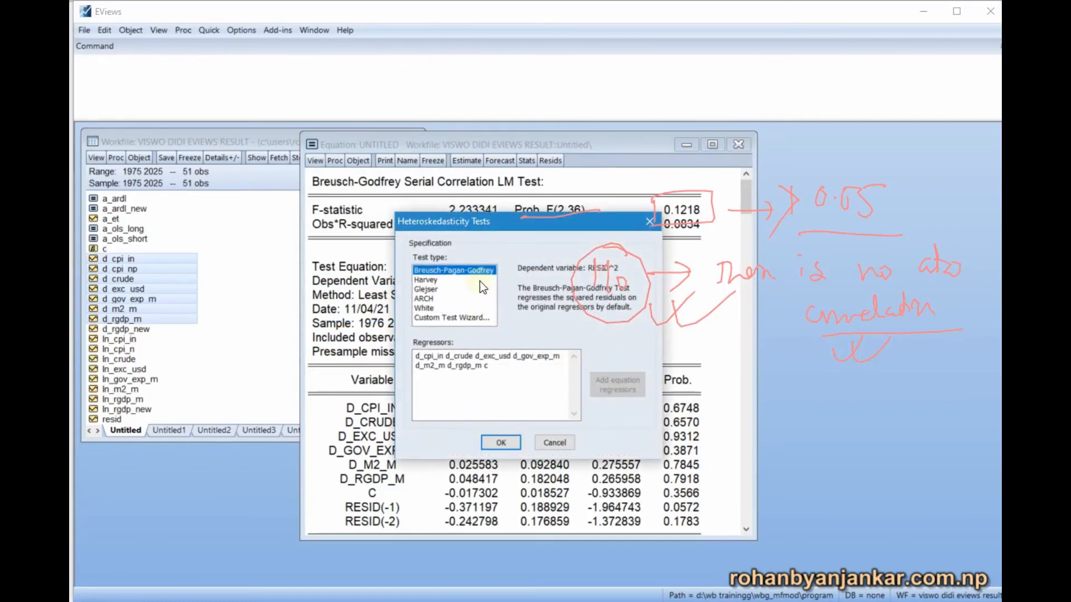
left_click(508, 446)
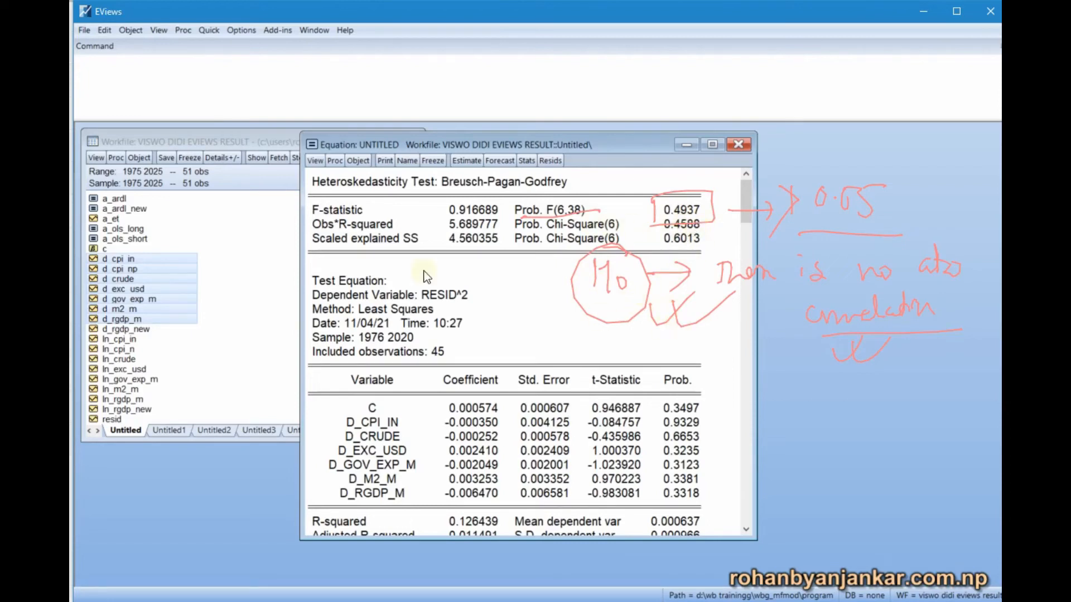
Step: Run the Histogram - Normality Test on the residuals and erase the handwritten annotations covering the output
left_click(316, 161)
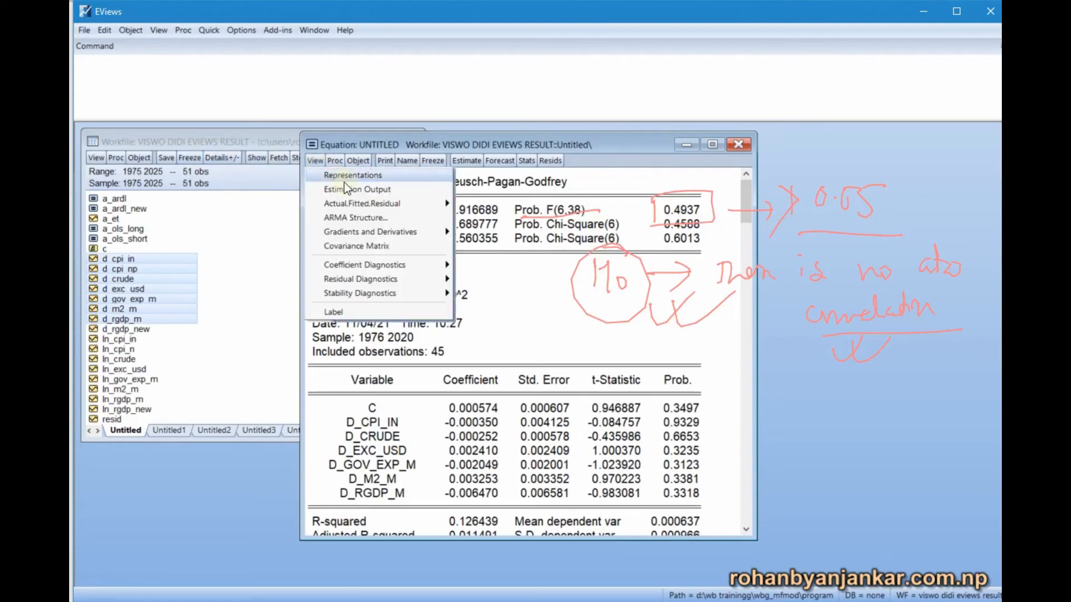
mouse_move(387, 278)
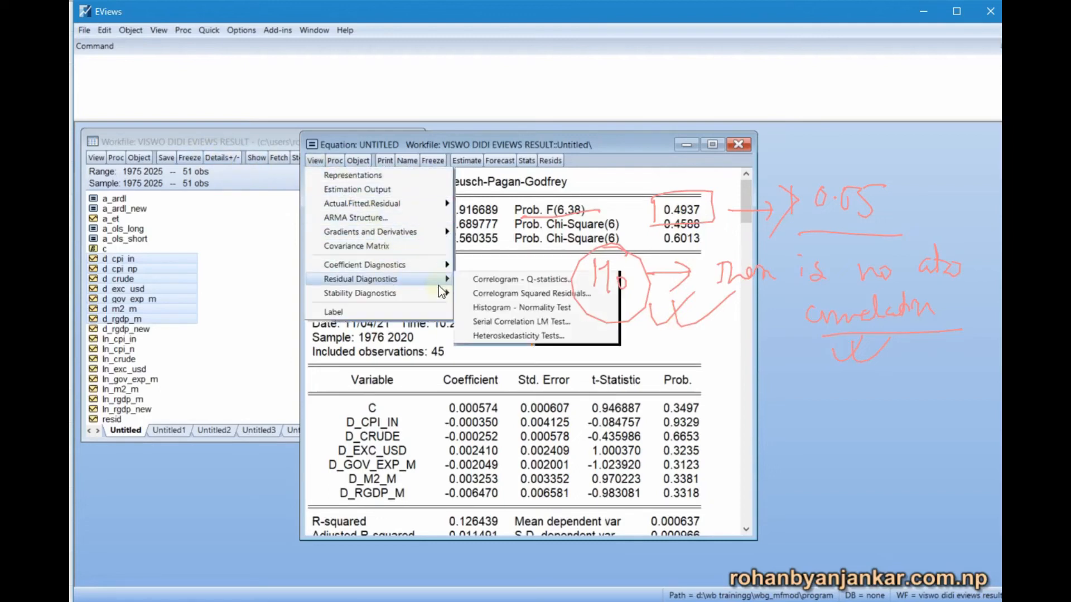
left_click(521, 307)
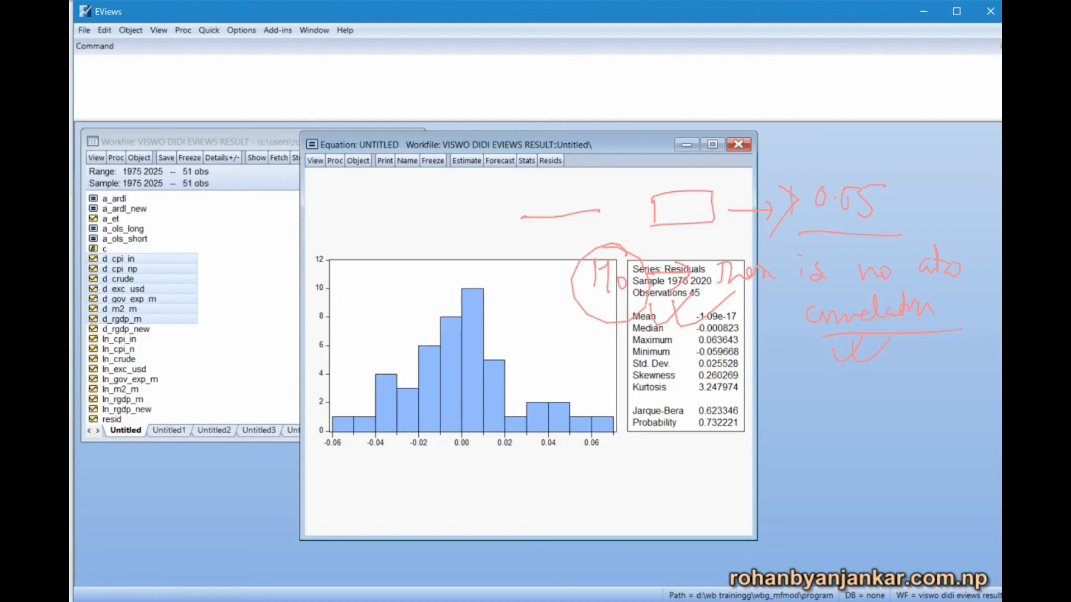
left_click_drag(459, 152, 1002, 445)
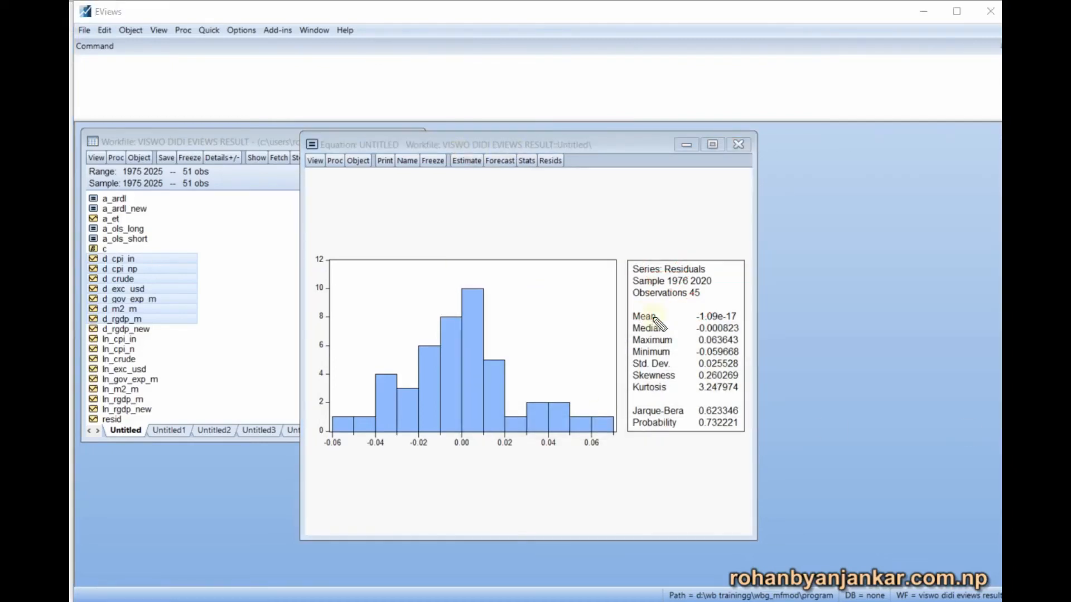
Step: Box the Jarque-Bera probability value and draw an arrow from it to an underlined "> 0.05"
mouse_move(696, 443)
left_mouse_down()
mouse_move(697, 419)
mouse_move(741, 418)
mouse_move(685, 447)
left_mouse_up()
left_click_drag(748, 425, 780, 423)
mouse_move(775, 414)
left_mouse_down()
mouse_move(774, 430)
mouse_move(793, 435)
mouse_move(820, 408)
mouse_move(849, 428)
left_mouse_up()
left_click(828, 419)
left_click_drag(850, 407, 870, 406)
left_click_drag(871, 442, 805, 445)
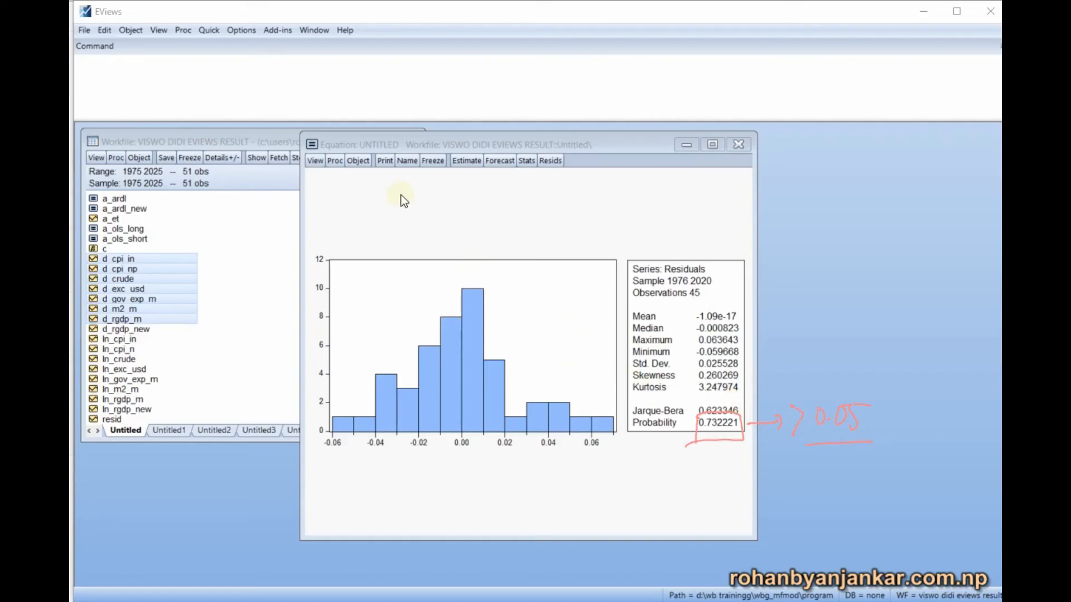
Step: Display the residuals' correlogram with Q-statistics using 24 lags
left_click(308, 160)
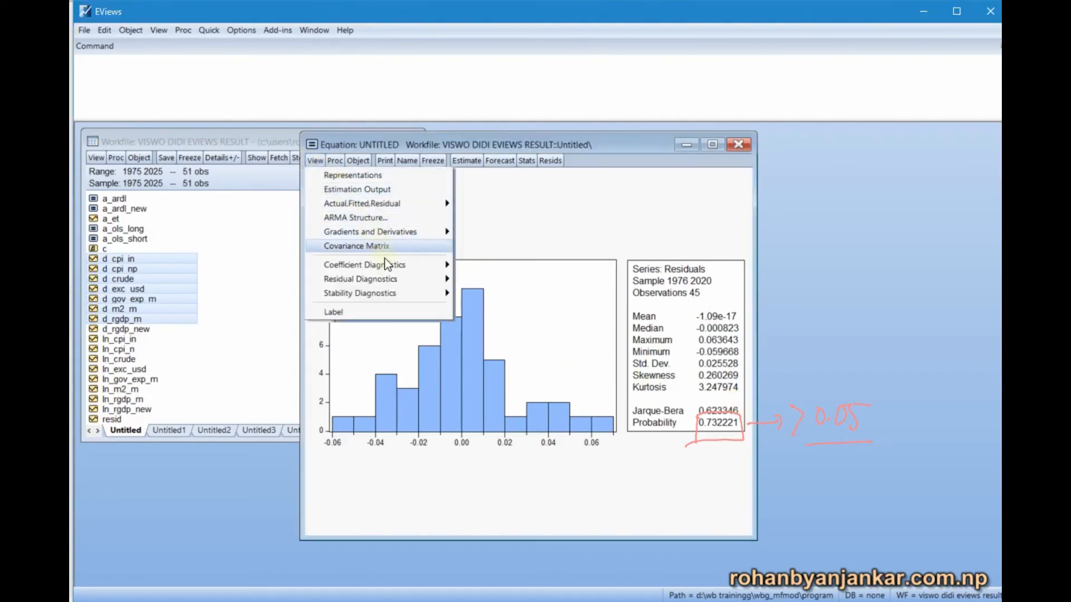
mouse_move(388, 278)
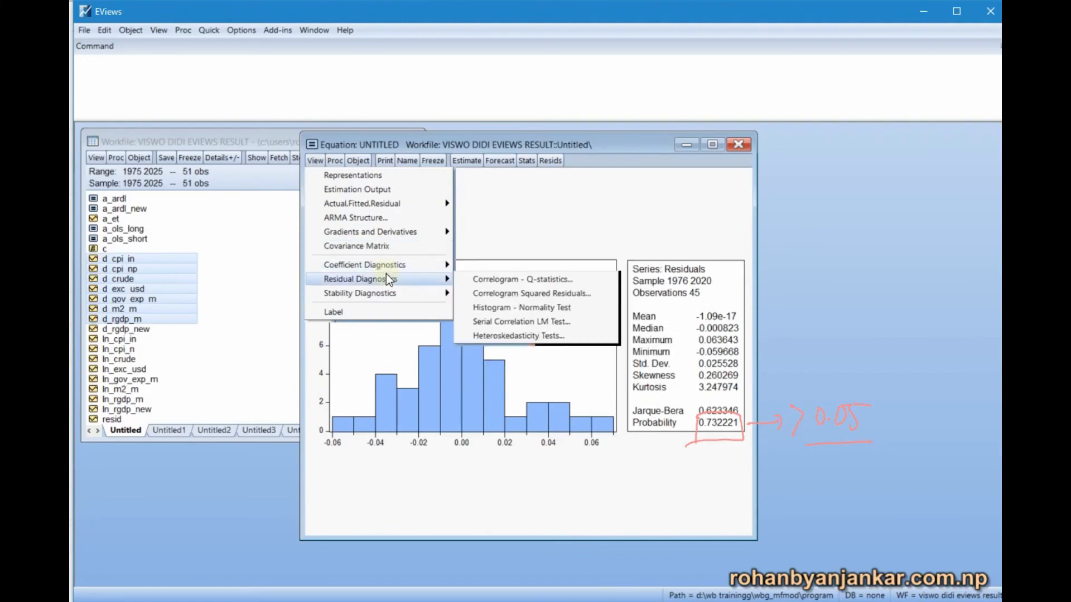
left_click(510, 283)
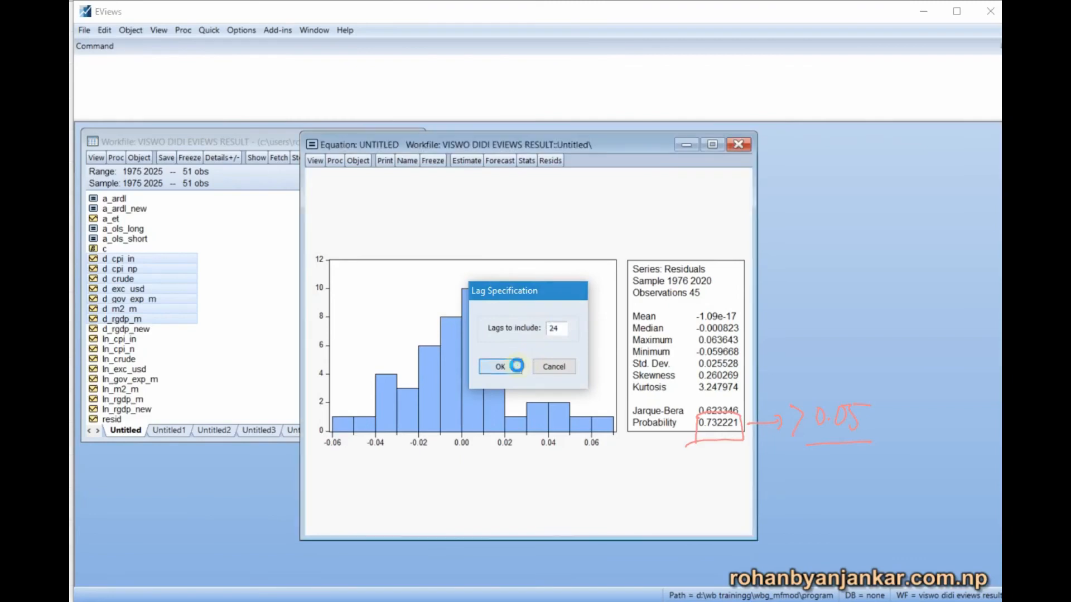
left_click(518, 367)
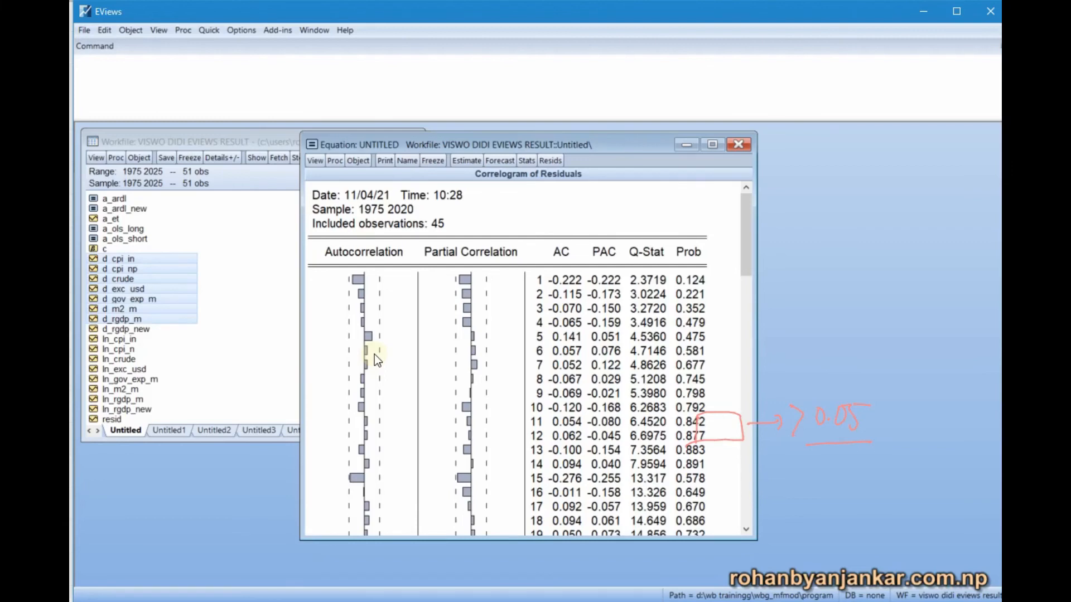
Step: Display the correlogram of squared residuals, and return to the equation's estimation output
left_click(318, 160)
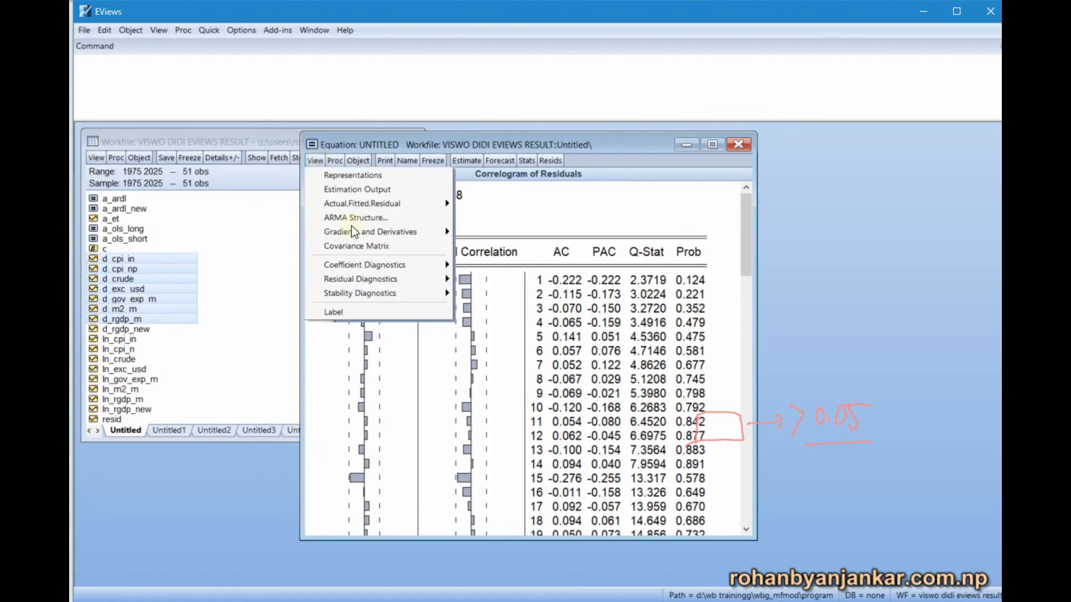
mouse_move(359, 276)
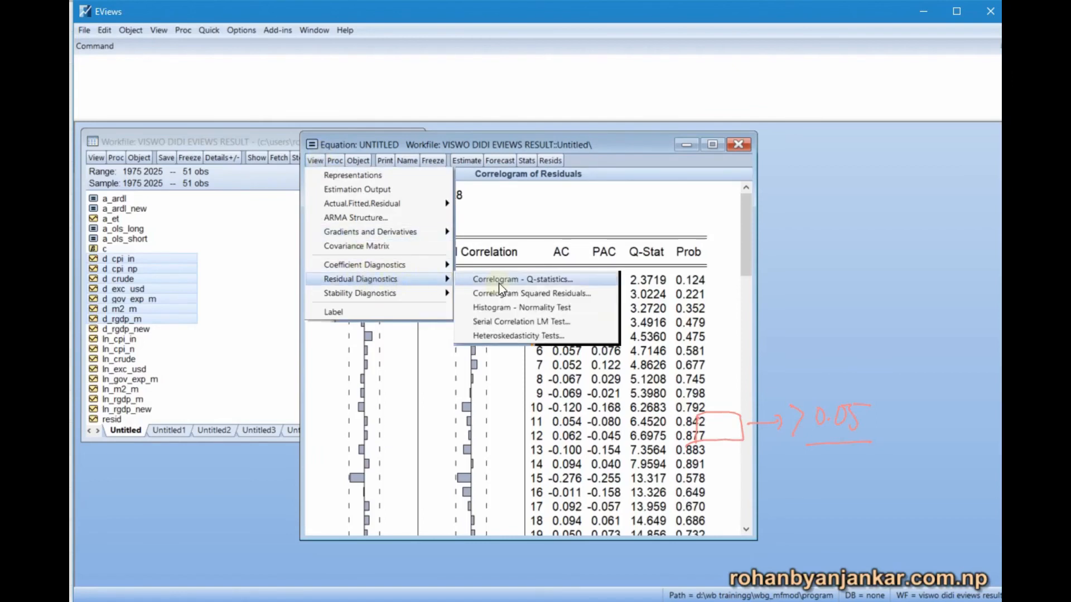
left_click(508, 294)
left_click(505, 366)
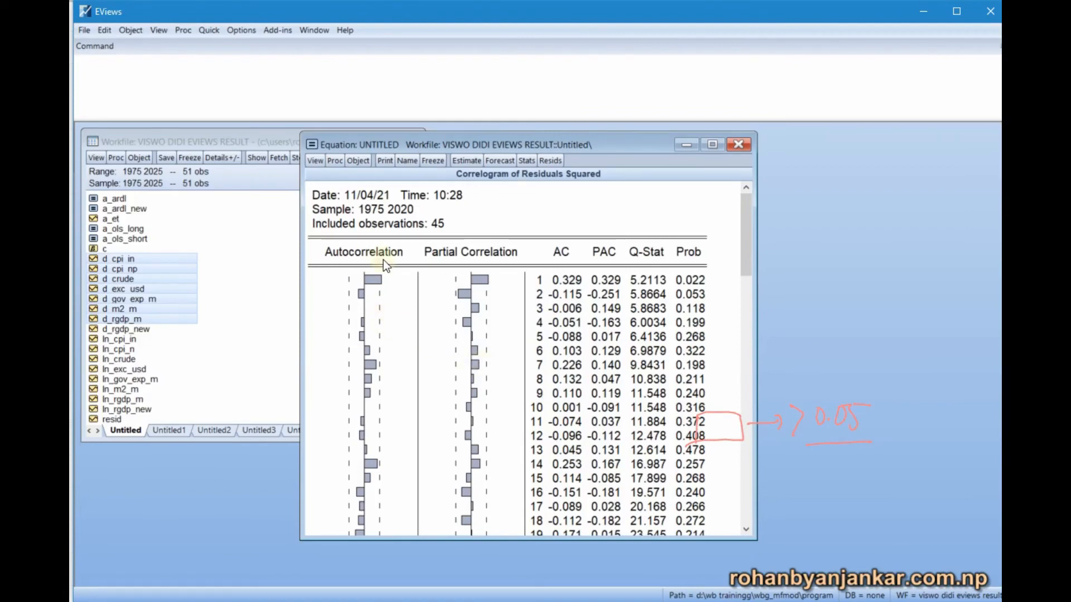
left_click(316, 162)
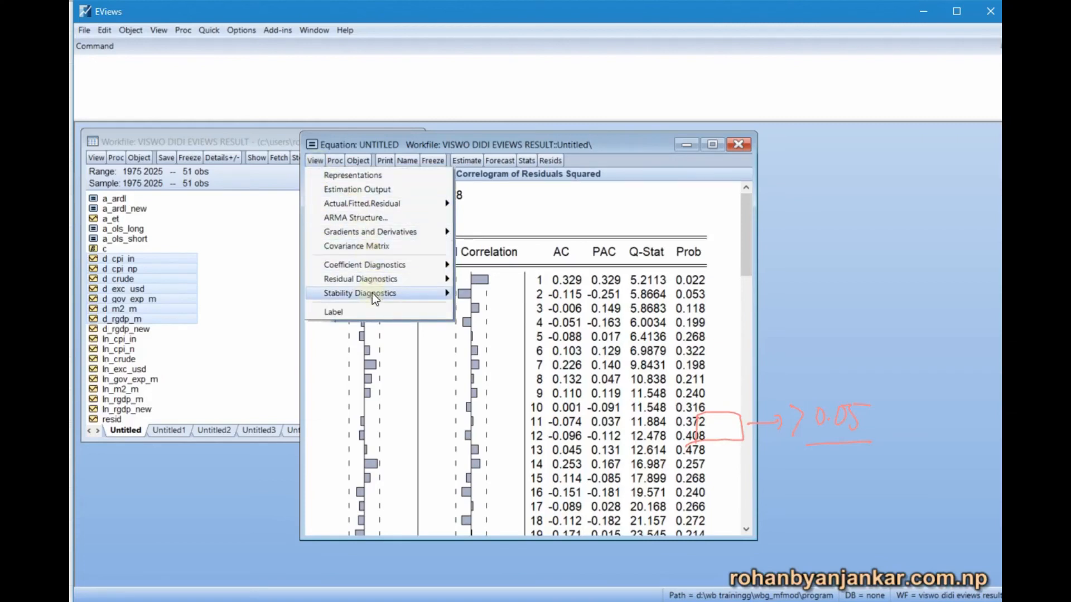
left_click(350, 189)
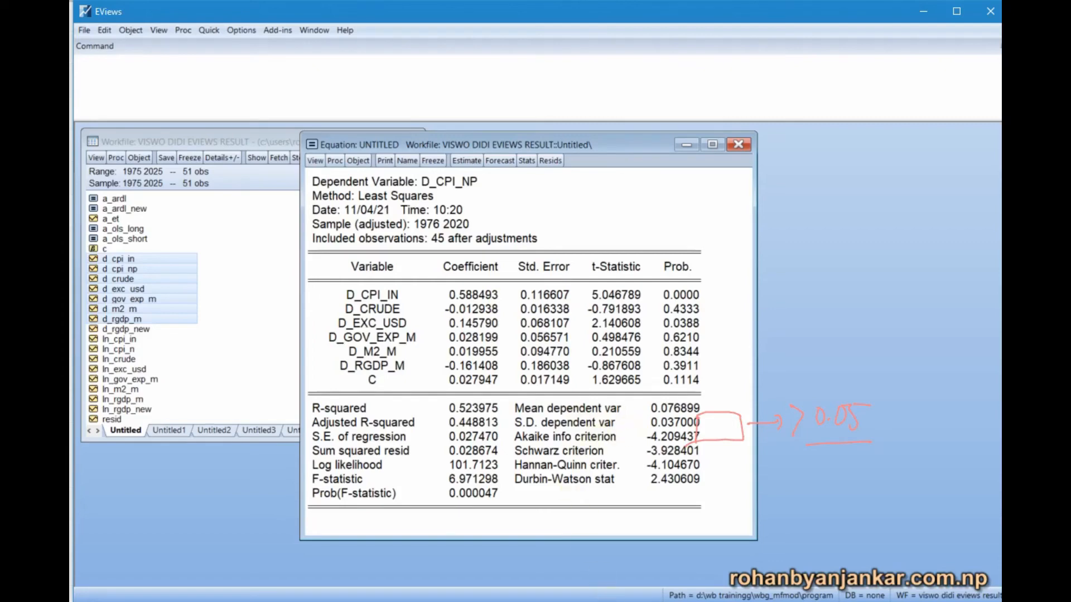
Step: Switch to the OneNote notebook and add a new blank page
left_click(549, 575)
scroll(488, 397, "down", 3)
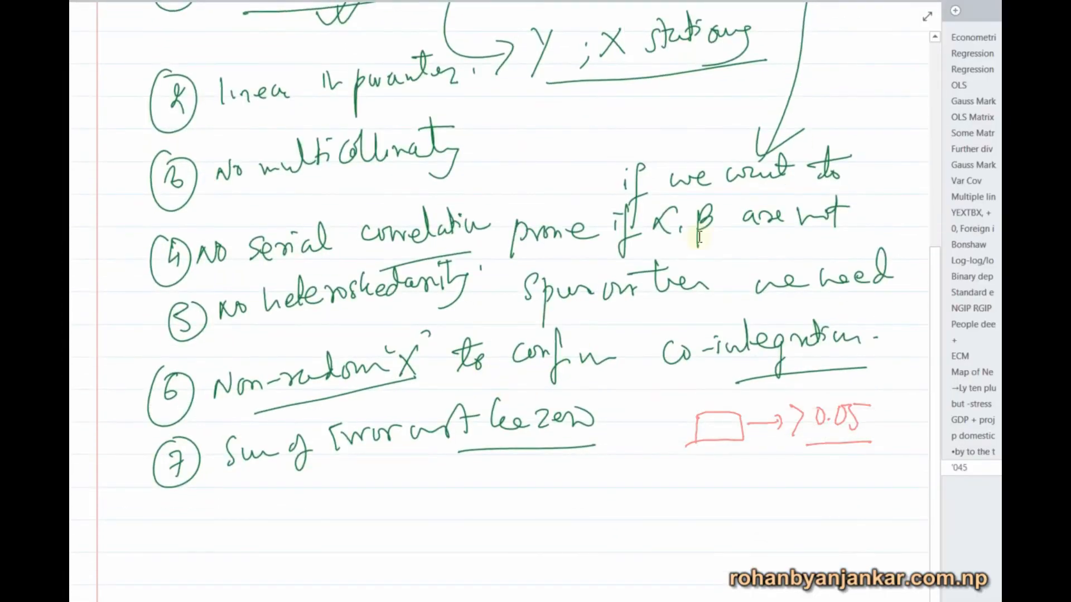
left_click(954, 11)
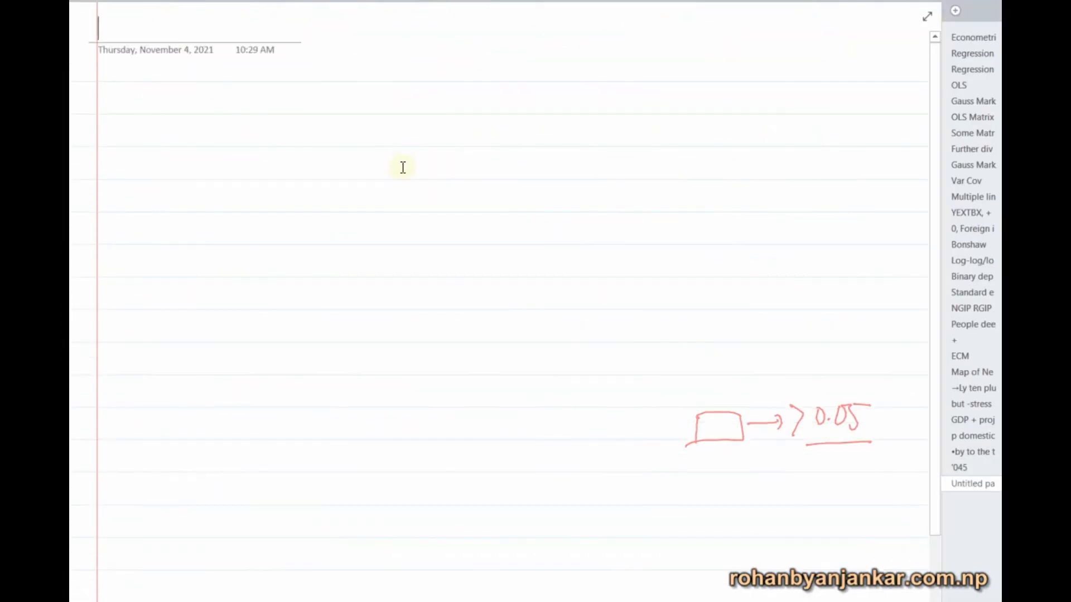
Step: Handwrite circled item 1 "OLS" and circled item 2 "R²" on the blank page, underlining both
left_click_drag(162, 102, 164, 120)
mouse_move(158, 83)
left_mouse_down()
mouse_move(148, 136)
mouse_move(159, 84)
left_mouse_up()
left_click_drag(240, 93, 243, 98)
mouse_move(260, 90)
left_mouse_down()
mouse_move(275, 123)
mouse_move(232, 127)
mouse_move(300, 129)
left_mouse_up()
left_click_drag(161, 190, 180, 209)
mouse_move(170, 172)
left_mouse_down()
mouse_move(142, 187)
mouse_move(167, 171)
left_mouse_up()
left_click_drag(238, 185, 261, 220)
left_click_drag(265, 166, 288, 189)
left_click_drag(222, 239, 301, 227)
Step: Handwrite circled item 3 "t-stat of regressors" below R² and underline it
left_click_drag(173, 289, 177, 316)
mouse_move(177, 274)
left_mouse_down()
mouse_move(203, 292)
mouse_move(178, 275)
left_mouse_up()
mouse_move(260, 284)
left_mouse_down()
mouse_move(263, 313)
mouse_move(264, 296)
left_mouse_up()
left_click_drag(273, 297, 326, 306)
mouse_move(331, 289)
left_mouse_down()
mouse_move(355, 275)
mouse_move(355, 300)
left_mouse_up()
mouse_move(347, 287)
left_mouse_down()
mouse_move(410, 301)
mouse_move(474, 289)
mouse_move(495, 298)
left_mouse_up()
left_click_drag(509, 285, 503, 322)
left_click_drag(516, 293, 575, 296)
mouse_move(596, 282)
left_mouse_down()
mouse_move(588, 290)
mouse_move(630, 289)
left_mouse_up()
left_click_drag(273, 338, 603, 318)
Step: Add "(CPI_I, ..exc..)" in parentheses after item 3 and underline the variable names
left_click_drag(666, 246, 676, 311)
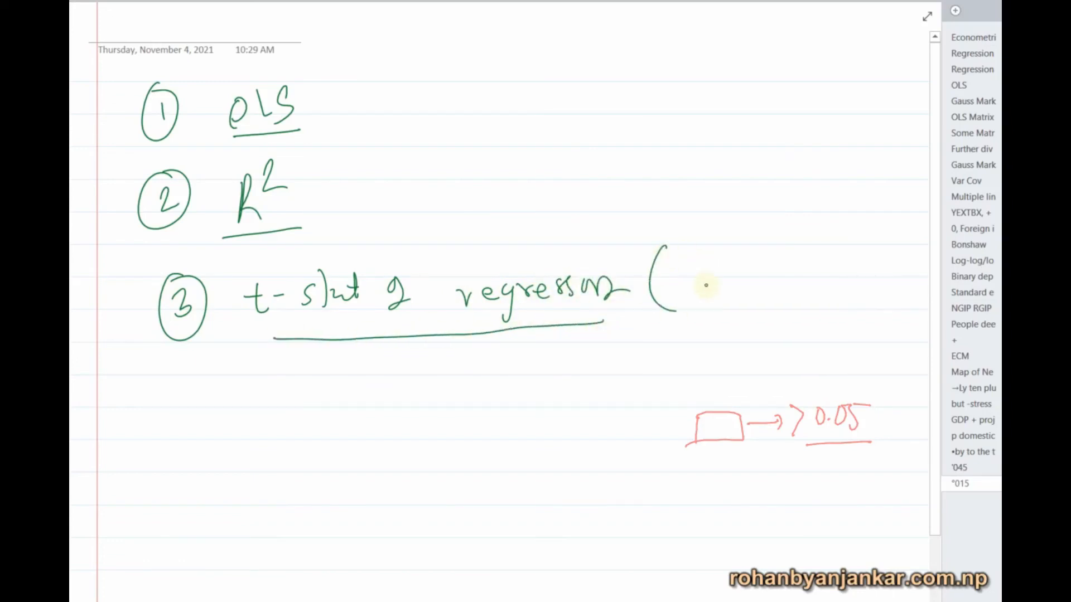
left_click_drag(697, 266, 697, 290)
mouse_move(709, 268)
left_mouse_down()
mouse_move(708, 291)
mouse_move(709, 278)
left_mouse_up()
mouse_move(732, 264)
left_mouse_down()
mouse_move(732, 286)
mouse_move(739, 261)
left_mouse_up()
left_click(750, 286)
mouse_move(725, 288)
left_mouse_down()
mouse_move(764, 286)
mouse_move(787, 270)
left_mouse_up()
left_click_drag(779, 271, 780, 287)
left_click_drag(773, 287, 804, 297)
left_click(832, 287)
left_click(841, 286)
left_click_drag(855, 272, 865, 289)
left_click_drag(868, 273, 884, 287)
left_click_drag(886, 271, 899, 300)
left_click(911, 283)
left_click(916, 284)
left_click_drag(697, 305, 900, 300)
Step: Handwrite circled item 4 "Autocorrelation" below item 3 and underline it
left_click_drag(163, 375, 169, 397)
mouse_move(166, 380)
left_mouse_down()
mouse_move(163, 415)
mouse_move(187, 367)
left_mouse_up()
mouse_move(228, 402)
left_mouse_down()
mouse_move(249, 401)
mouse_move(245, 388)
left_mouse_up()
left_click_drag(255, 384, 459, 384)
left_click_drag(258, 431, 439, 425)
Step: Add "(D-W stat → 2," with the 2 circled after "Autocorrelation", erasing the leftover red annotation
left_click_drag(505, 359, 493, 402)
mouse_move(524, 366)
left_mouse_down()
mouse_move(521, 397)
mouse_move(604, 364)
mouse_move(625, 392)
left_mouse_up()
left_click_drag(653, 356, 650, 393)
left_click_drag(646, 380, 675, 388)
mouse_move(684, 354)
left_mouse_down()
mouse_move(687, 387)
mouse_move(699, 361)
left_mouse_up()
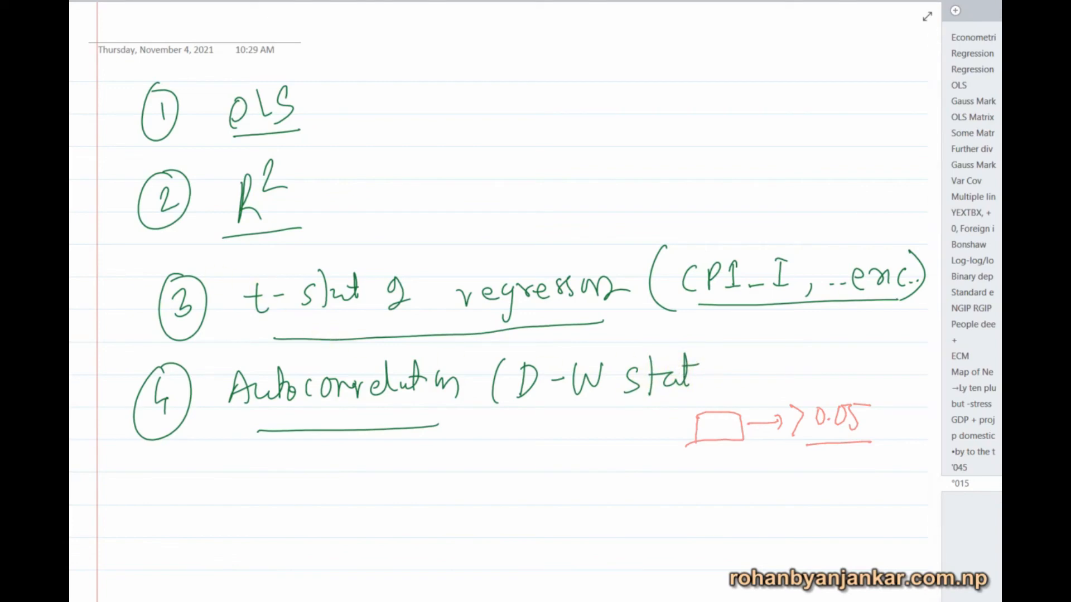
left_click_drag(576, 326, 894, 523)
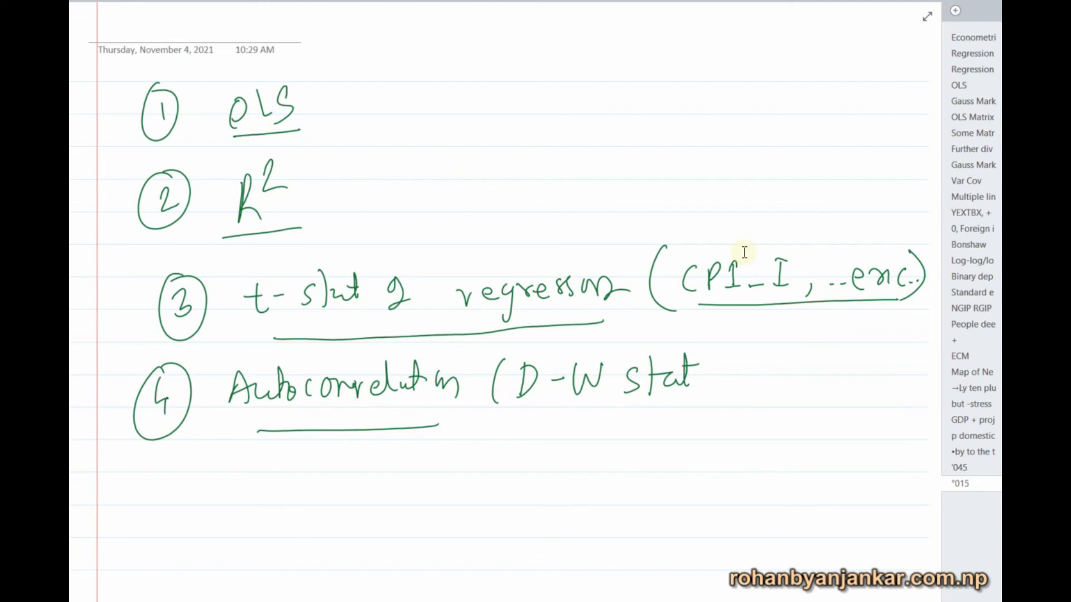
mouse_move(708, 368)
left_mouse_down()
mouse_move(768, 383)
mouse_move(729, 382)
mouse_move(778, 357)
left_mouse_up()
left_click_drag(799, 386, 796, 397)
Step: Write "LM test prob > 0.05)" beneath the D-W stat note to complete item 4
mouse_move(539, 437)
left_mouse_down()
mouse_move(559, 460)
mouse_move(580, 442)
mouse_move(585, 460)
left_mouse_up()
mouse_move(613, 433)
left_mouse_down()
mouse_move(611, 457)
mouse_move(618, 445)
left_mouse_up()
left_click_drag(628, 445, 661, 449)
mouse_move(665, 435)
left_mouse_down()
mouse_move(667, 460)
mouse_move(675, 439)
mouse_move(724, 449)
mouse_move(743, 436)
mouse_move(780, 450)
mouse_move(824, 426)
mouse_move(836, 448)
left_mouse_up()
left_click(779, 457)
left_click(810, 446)
mouse_move(831, 423)
left_mouse_down()
mouse_move(847, 423)
mouse_move(841, 462)
left_mouse_up()
Step: Handwrite circled item 5 "Heteroskedasticity" below item 4, followed by an opening parenthesis
left_click_drag(161, 512, 163, 542)
left_click_drag(161, 511, 180, 509)
mouse_move(167, 495)
left_mouse_down()
mouse_move(142, 507)
mouse_move(182, 549)
left_mouse_up()
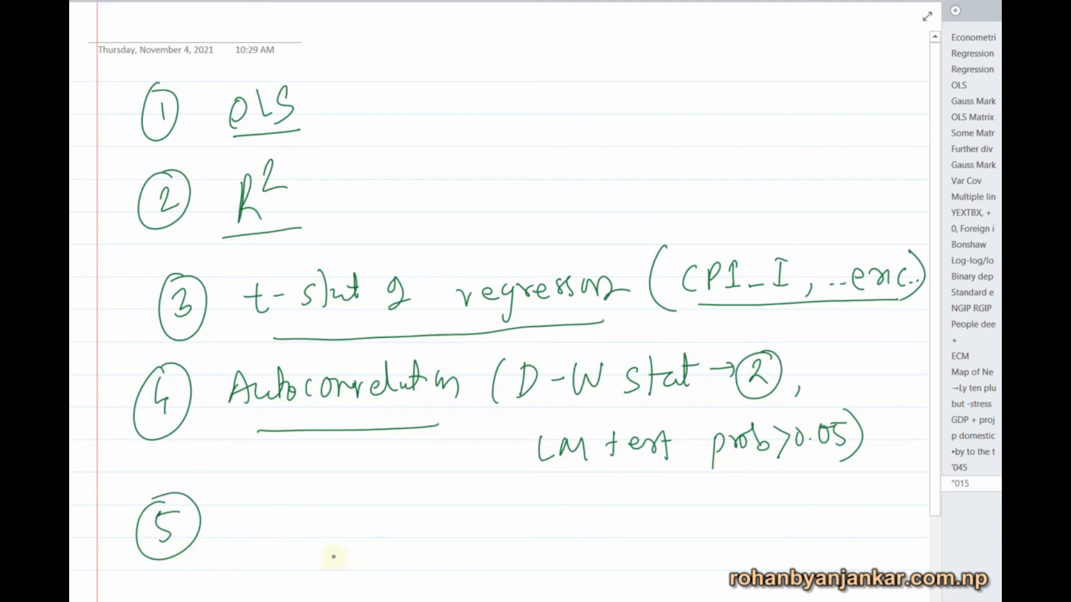
left_click_drag(244, 519, 239, 542)
mouse_move(258, 509)
left_mouse_down()
mouse_move(254, 540)
mouse_move(276, 536)
left_mouse_up()
mouse_move(273, 508)
left_mouse_down()
mouse_move(277, 538)
mouse_move(312, 526)
mouse_move(320, 536)
left_mouse_up()
left_click_drag(324, 527, 339, 534)
left_click_drag(352, 509, 357, 534)
mouse_move(368, 529)
left_mouse_down()
mouse_move(402, 510)
mouse_move(438, 533)
mouse_move(463, 518)
mouse_move(442, 542)
left_mouse_up()
mouse_move(436, 510)
left_mouse_down()
mouse_move(453, 506)
mouse_move(504, 544)
left_mouse_up()
Step: Add "BPG test, prob > 0.05)" after "Heteroskedasticity" to complete item 5
mouse_move(538, 512)
left_mouse_down()
mouse_move(547, 518)
mouse_move(536, 534)
mouse_move(561, 538)
mouse_move(572, 522)
left_mouse_up()
left_click_drag(583, 505, 605, 528)
mouse_move(620, 496)
left_mouse_down()
mouse_move(621, 526)
mouse_move(645, 522)
left_mouse_up()
mouse_move(661, 510)
left_mouse_down()
mouse_move(646, 527)
mouse_move(670, 530)
left_mouse_up()
left_click_drag(658, 510, 683, 505)
left_click_drag(601, 512, 629, 505)
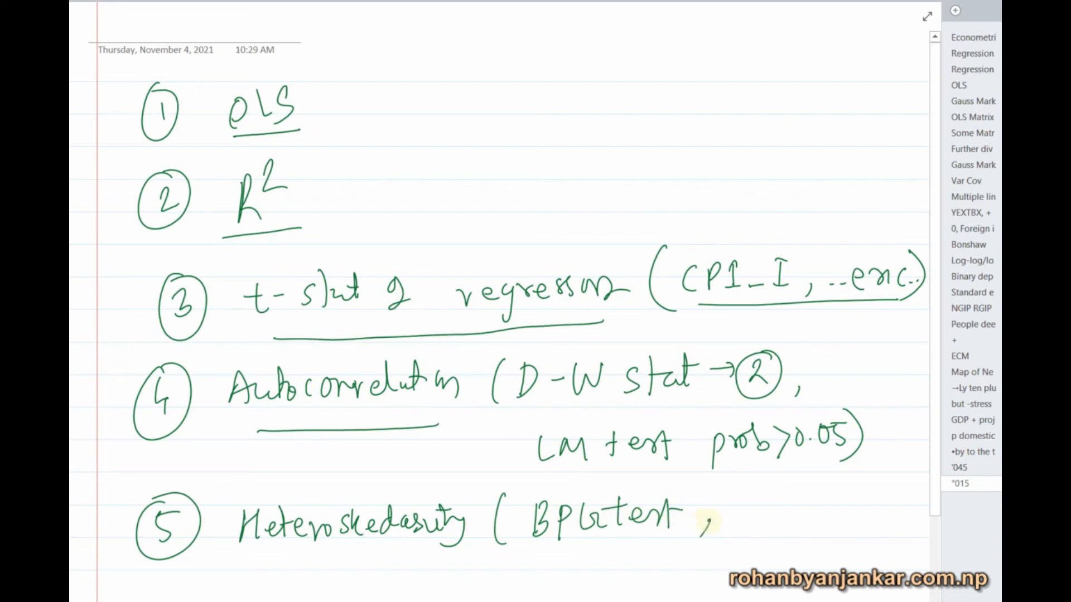
left_click_drag(734, 508, 803, 527)
left_click_drag(815, 505, 819, 515)
mouse_move(841, 496)
left_mouse_down()
mouse_move(838, 516)
mouse_move(849, 518)
left_mouse_up()
mouse_move(851, 495)
left_mouse_down()
mouse_move(866, 493)
mouse_move(843, 541)
left_mouse_up()
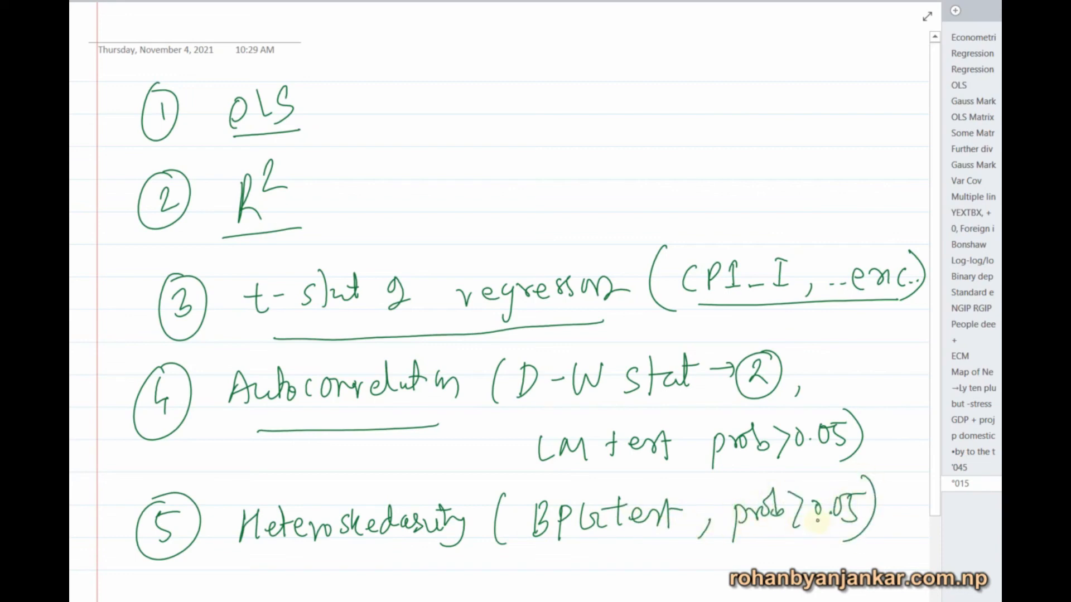
Step: Handwrite circled item 6 "Normality", underlined, below item 5, followed by an opening square bracket and "Histogram,"
scroll(392, 325, "down", 3)
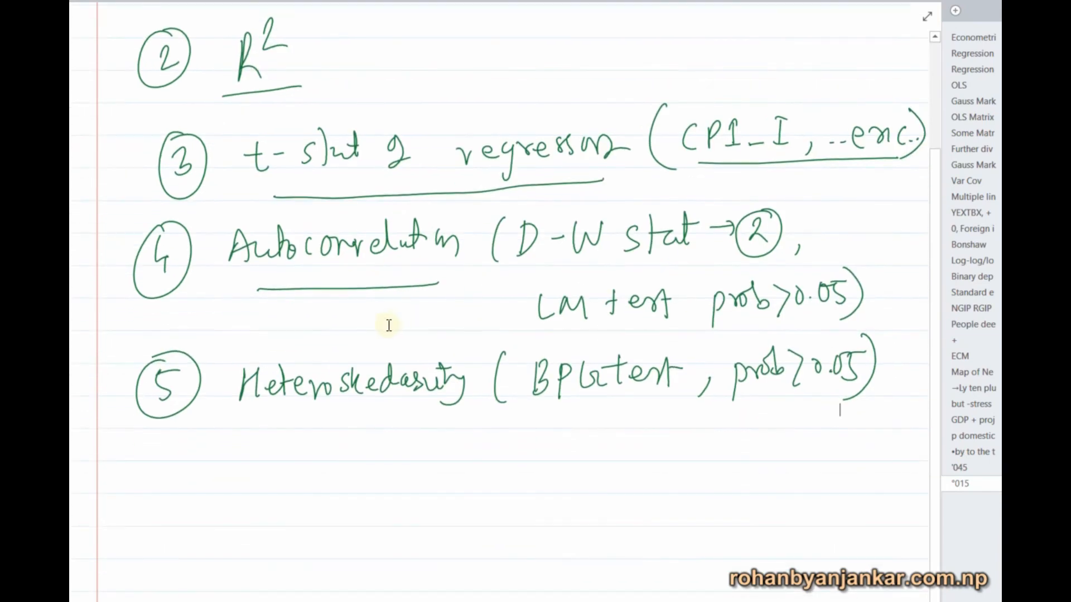
mouse_move(174, 459)
left_mouse_down()
mouse_move(167, 477)
mouse_move(151, 451)
left_mouse_up()
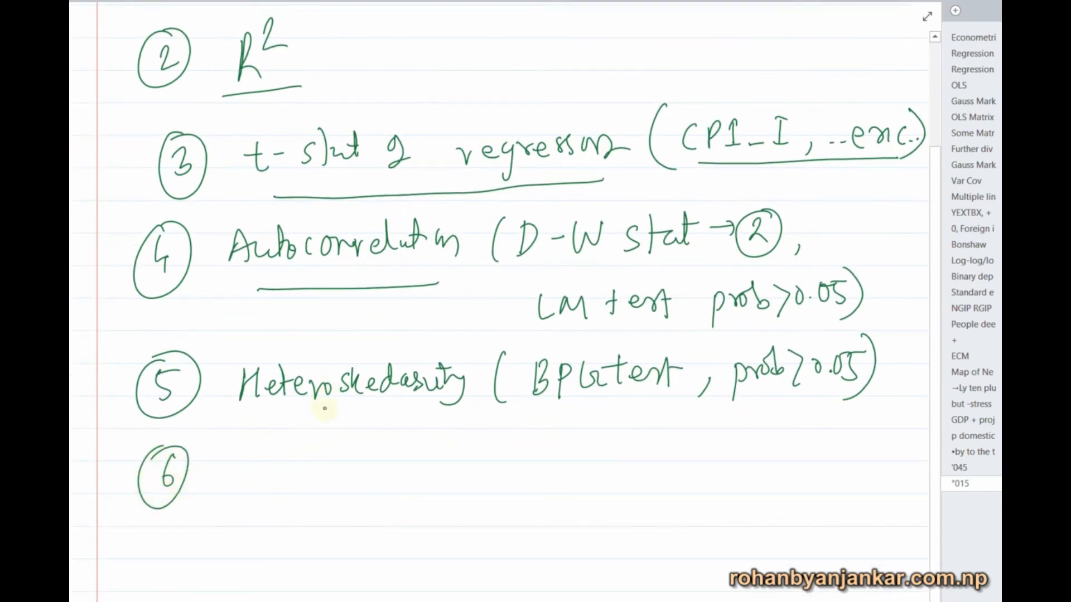
mouse_move(245, 460)
left_mouse_down()
mouse_move(246, 481)
mouse_move(339, 458)
mouse_move(353, 471)
mouse_move(350, 492)
mouse_move(404, 494)
left_mouse_up()
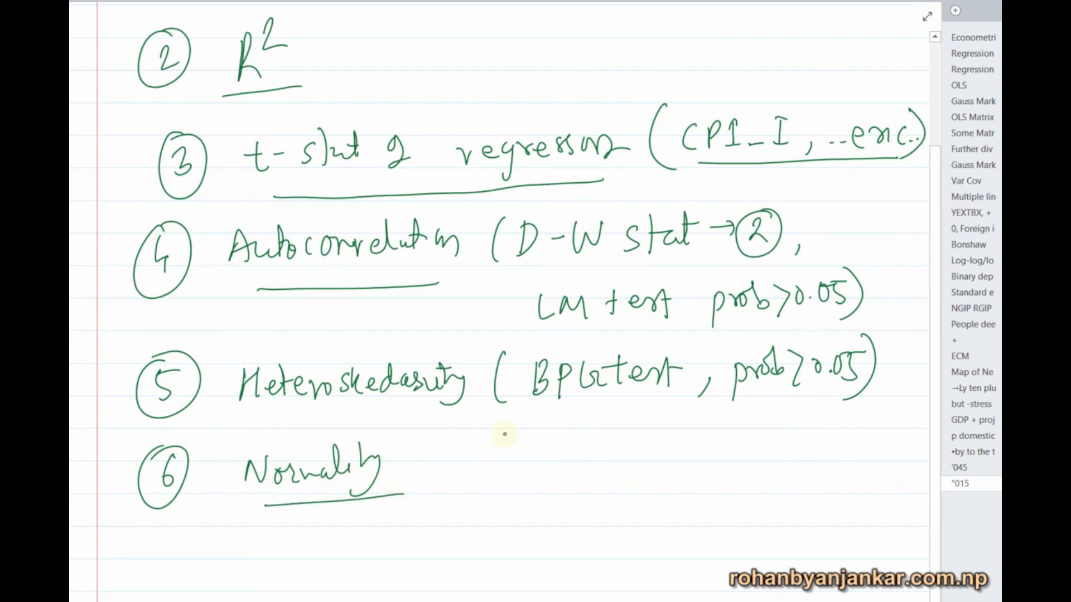
left_click_drag(454, 432, 454, 491)
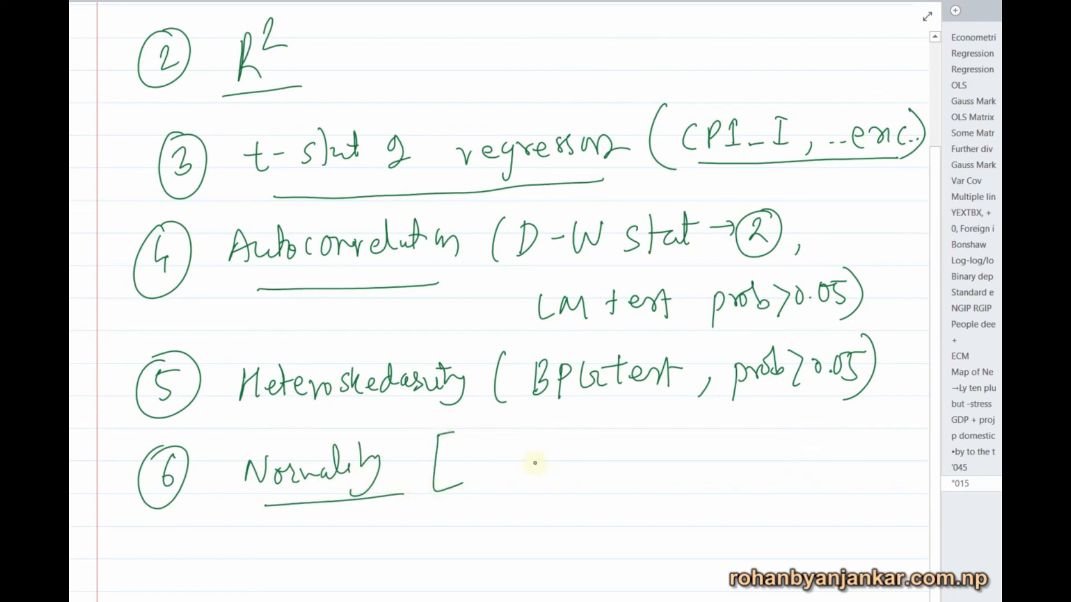
mouse_move(473, 457)
left_mouse_down()
mouse_move(491, 471)
mouse_move(516, 458)
mouse_move(622, 471)
left_mouse_up()
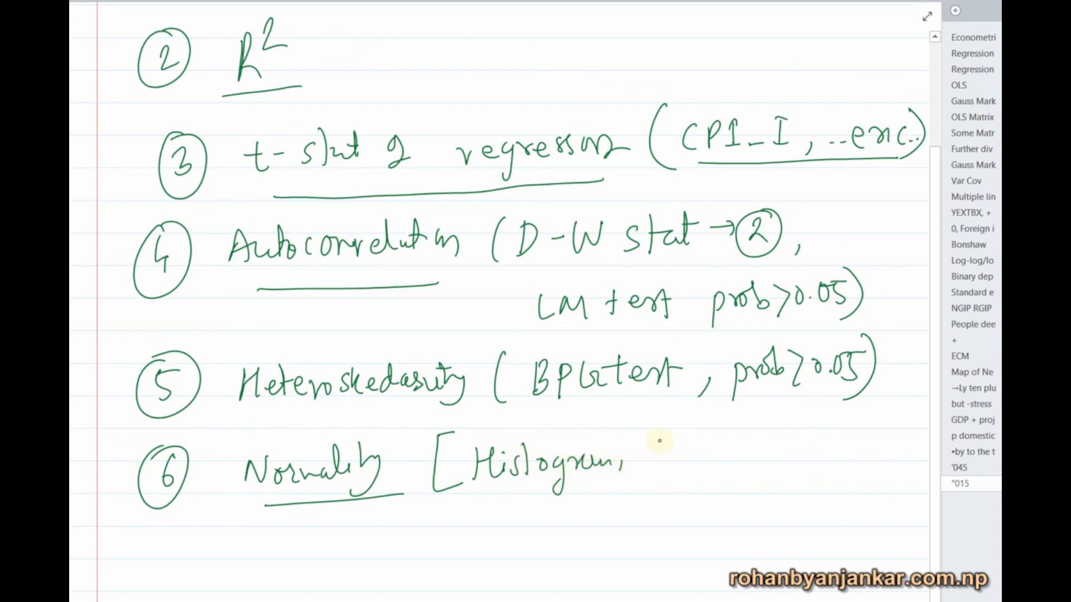
Step: Add "Jarque-Bera test, prob > 0.05]" after "Histogram," to complete item 6, undoing the miswritten strokes
mouse_move(653, 430)
left_mouse_down()
mouse_move(652, 473)
mouse_move(676, 457)
mouse_move(646, 474)
mouse_move(690, 450)
mouse_move(720, 464)
mouse_move(779, 440)
mouse_move(785, 457)
mouse_move(837, 453)
left_mouse_up()
key("ctrl+z")
mouse_move(841, 420)
left_mouse_down()
mouse_move(840, 455)
mouse_move(891, 441)
mouse_move(860, 428)
left_mouse_up()
mouse_move(882, 440)
left_mouse_down()
mouse_move(909, 445)
mouse_move(899, 464)
left_mouse_up()
mouse_move(515, 513)
left_mouse_down()
mouse_move(528, 540)
mouse_move(572, 511)
mouse_move(592, 545)
mouse_move(629, 522)
mouse_move(664, 536)
mouse_move(669, 512)
mouse_move(623, 538)
mouse_move(641, 541)
left_mouse_up()
key("ctrl+z")
key("ctrl+z")
mouse_move(644, 516)
left_mouse_down()
mouse_move(660, 511)
mouse_move(640, 560)
left_mouse_up()
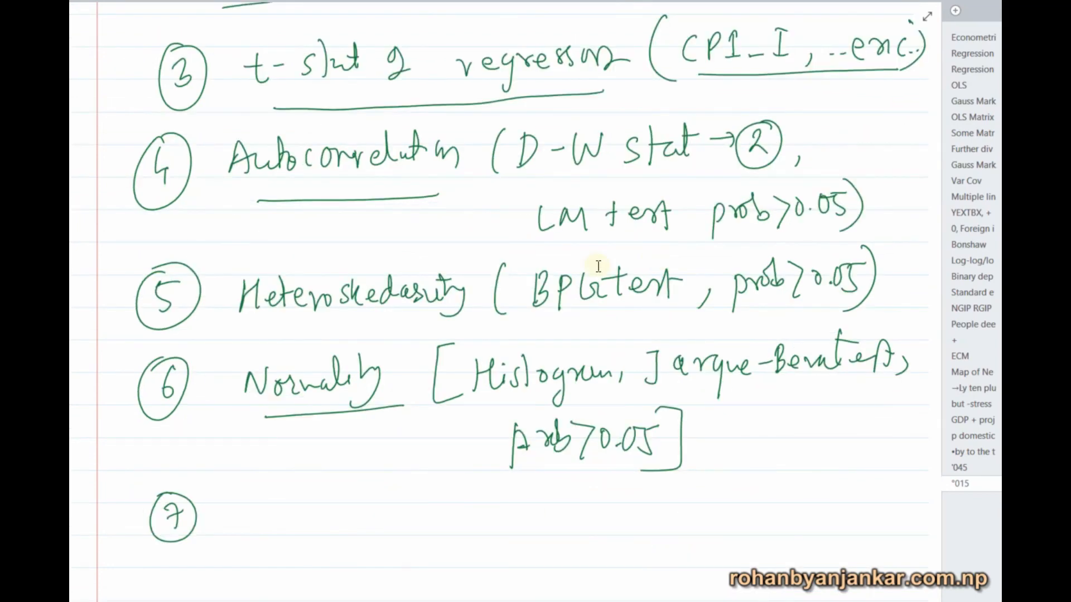
Step: Handwrite item 7 as "Residual → correlogram, white noise process.", underlining "Residual" and "correlogram"
mouse_move(239, 497)
left_mouse_down()
mouse_move(235, 540)
mouse_move(351, 518)
left_mouse_up()
left_click_drag(232, 558, 299, 555)
mouse_move(378, 514)
left_mouse_down()
mouse_move(455, 520)
mouse_move(470, 498)
mouse_move(505, 508)
mouse_move(452, 510)
mouse_move(509, 522)
mouse_move(584, 509)
mouse_move(639, 522)
left_mouse_up()
left_click_drag(462, 559, 652, 541)
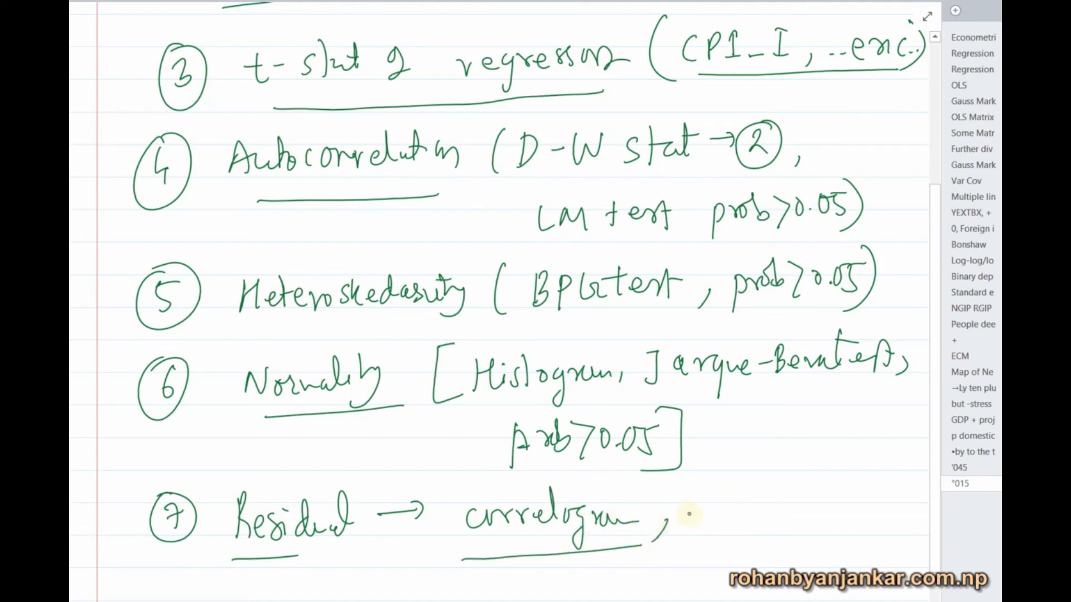
mouse_move(695, 504)
left_mouse_down()
mouse_move(727, 516)
mouse_move(792, 499)
mouse_move(890, 519)
left_mouse_up()
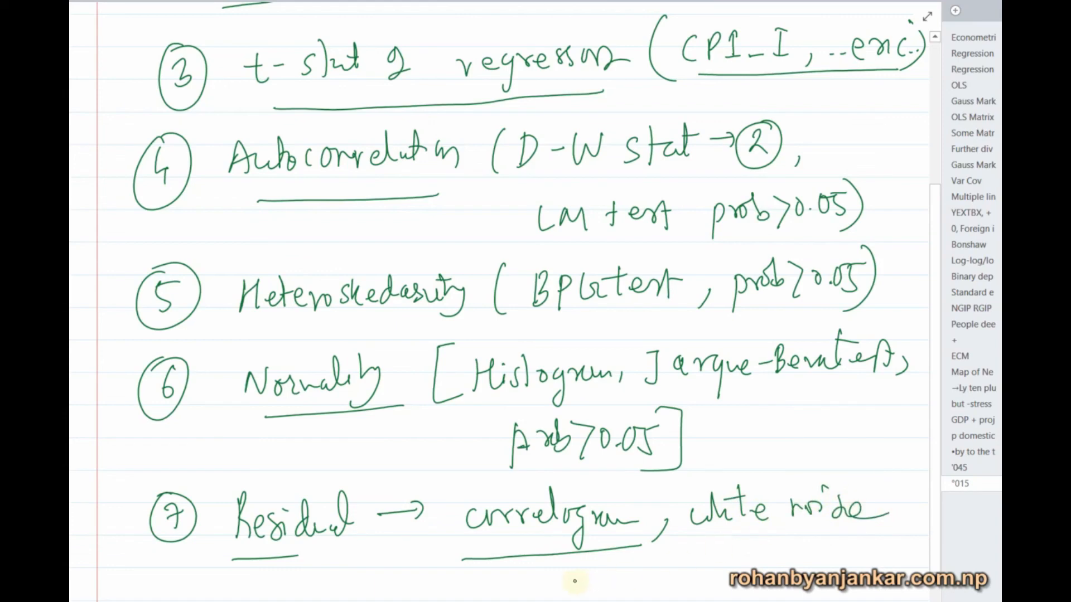
left_click_drag(524, 574, 649, 566)
left_click(658, 571)
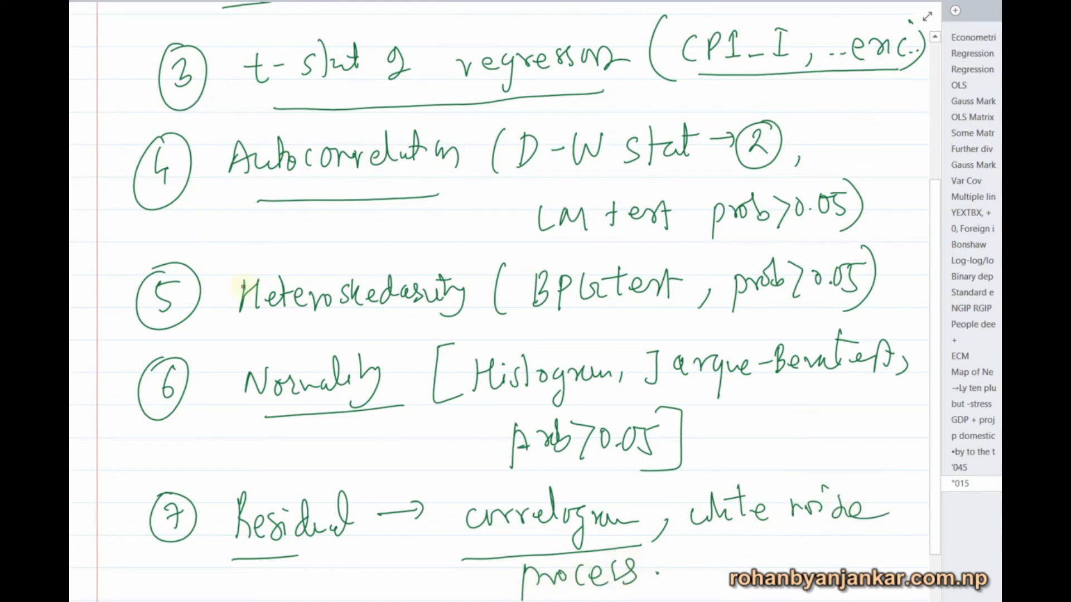
Step: Handwrite "BLUE." beside item 1 at the start of the notes, underline it and frame it with a box
scroll(363, 212, "up", 3)
scroll(363, 227, "up", 2)
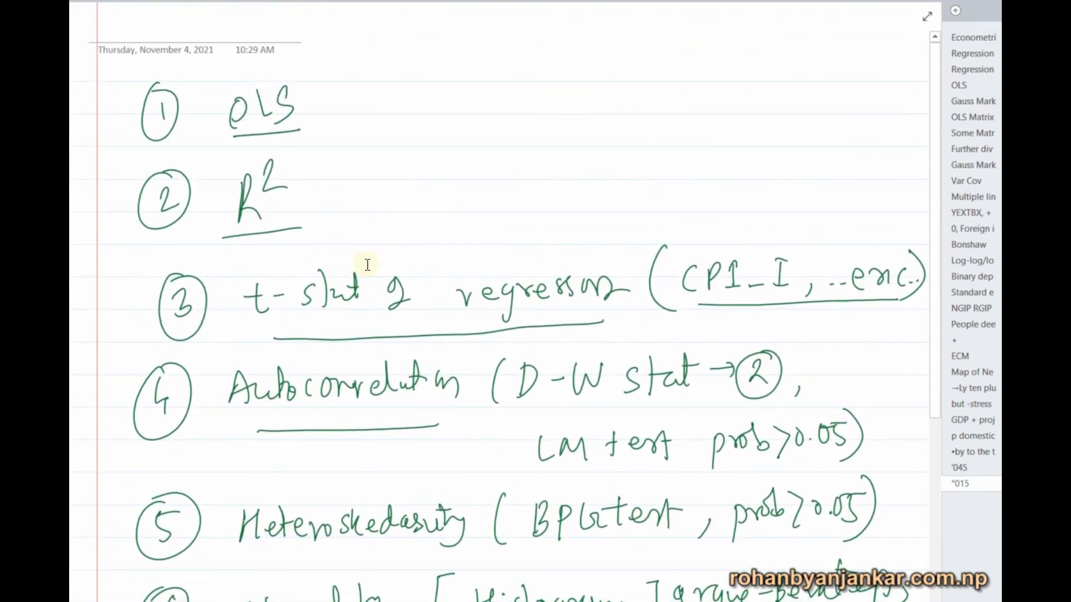
left_click_drag(474, 138, 474, 151)
mouse_move(470, 109)
left_mouse_down()
mouse_move(484, 123)
mouse_move(475, 147)
left_mouse_up()
mouse_move(504, 104)
left_mouse_down()
mouse_move(527, 143)
mouse_move(549, 98)
mouse_move(585, 139)
mouse_move(586, 117)
left_mouse_up()
left_click_drag(461, 167, 618, 149)
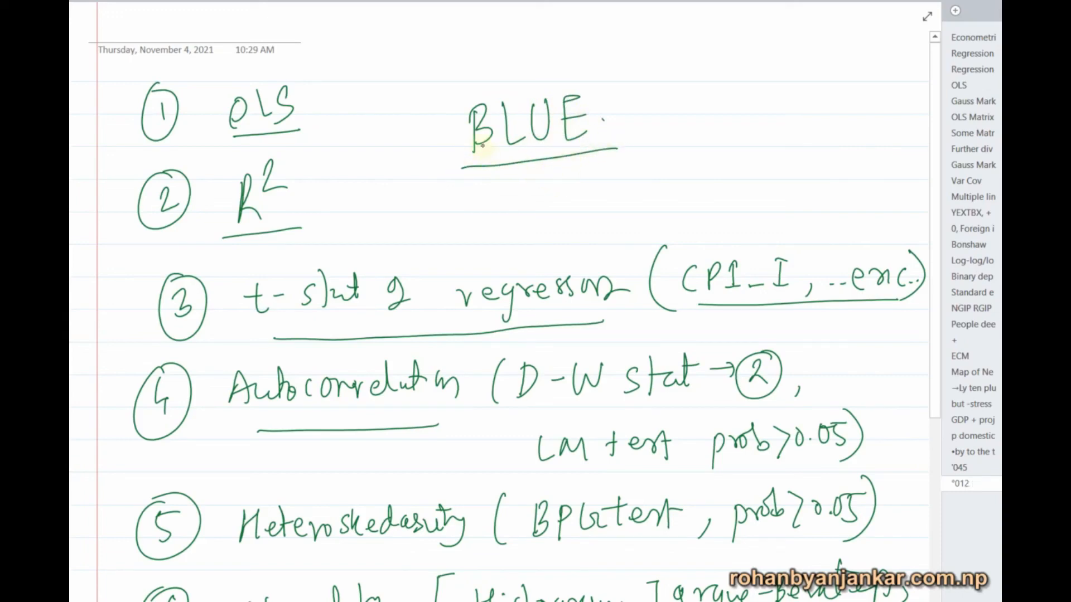
mouse_move(459, 88)
left_mouse_down()
mouse_move(458, 163)
mouse_move(589, 74)
mouse_move(587, 151)
left_mouse_up()
Step: Retrace the "O" of "OLS" in item 1 and draw an arrow from "OLS" to the boxed "BLUE"
mouse_move(245, 114)
left_mouse_down()
mouse_move(239, 127)
mouse_move(233, 99)
mouse_move(245, 117)
mouse_move(232, 106)
left_mouse_up()
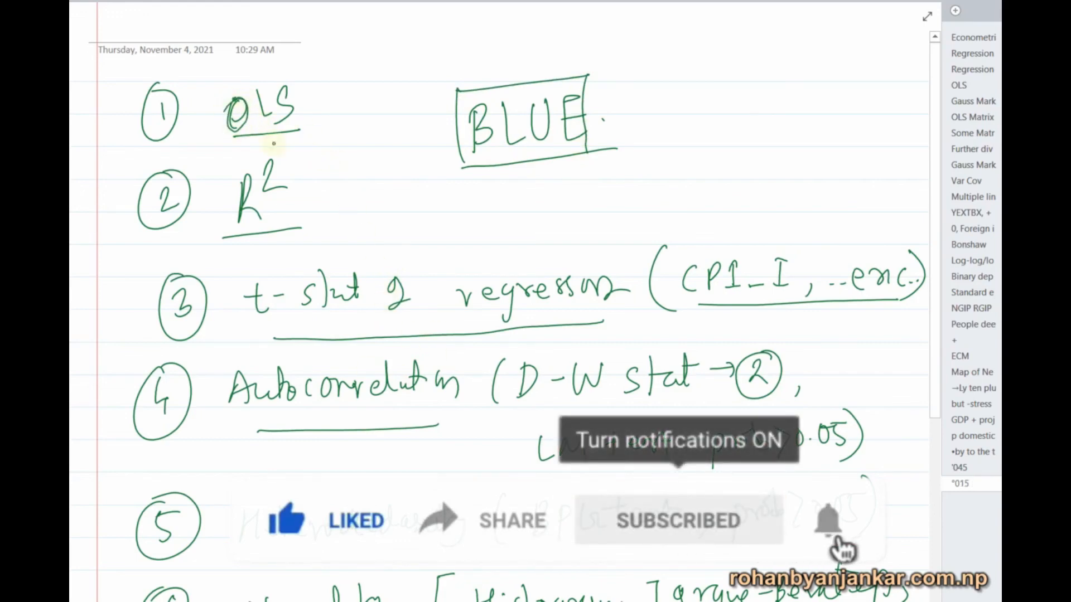
left_click_drag(308, 114, 441, 119)
mouse_move(424, 107)
left_mouse_down()
mouse_move(442, 119)
mouse_move(419, 141)
left_mouse_up()
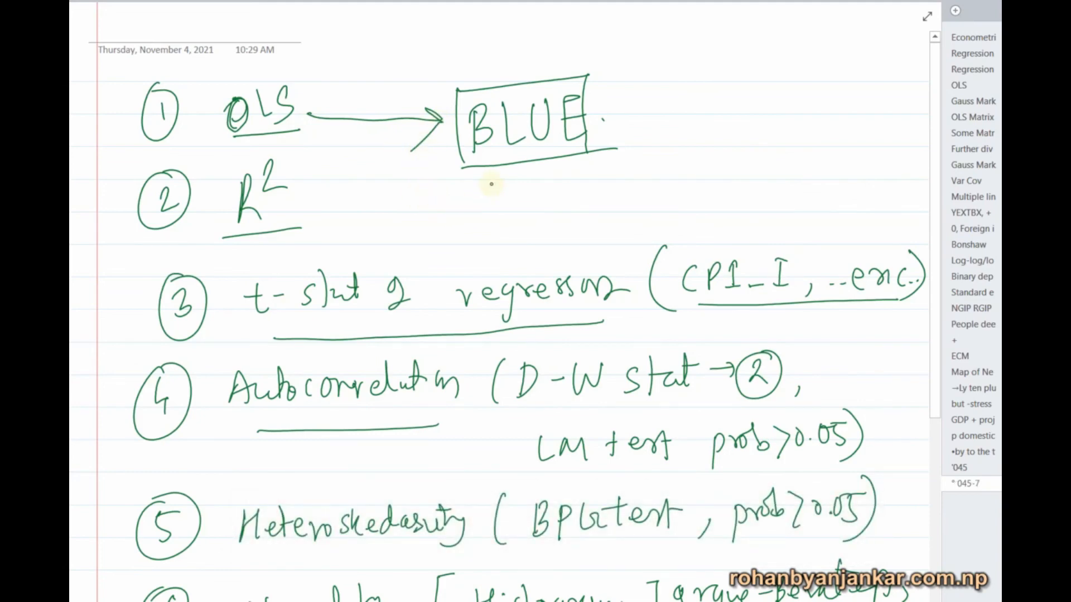